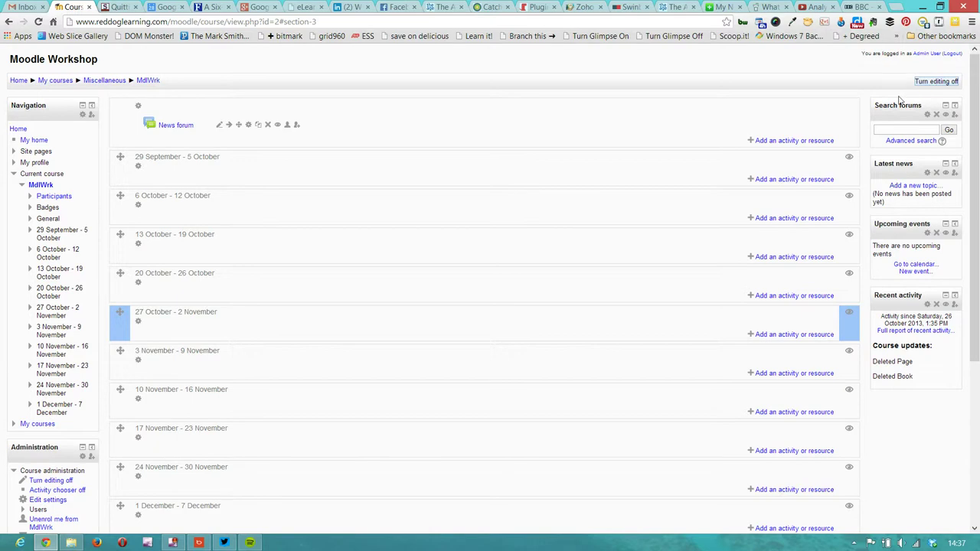
Add a File resource to the 29 September - 5 October section of the course.
{"action": "left_click", "coordinate": [777, 181]}
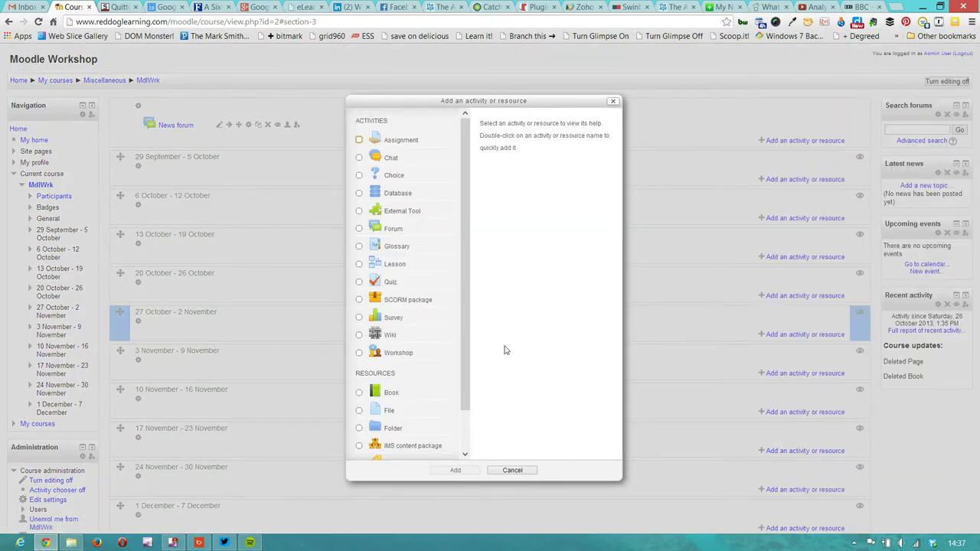
{"action": "left_click_drag", "start_coordinate": [466, 385], "coordinate": [454, 433]}
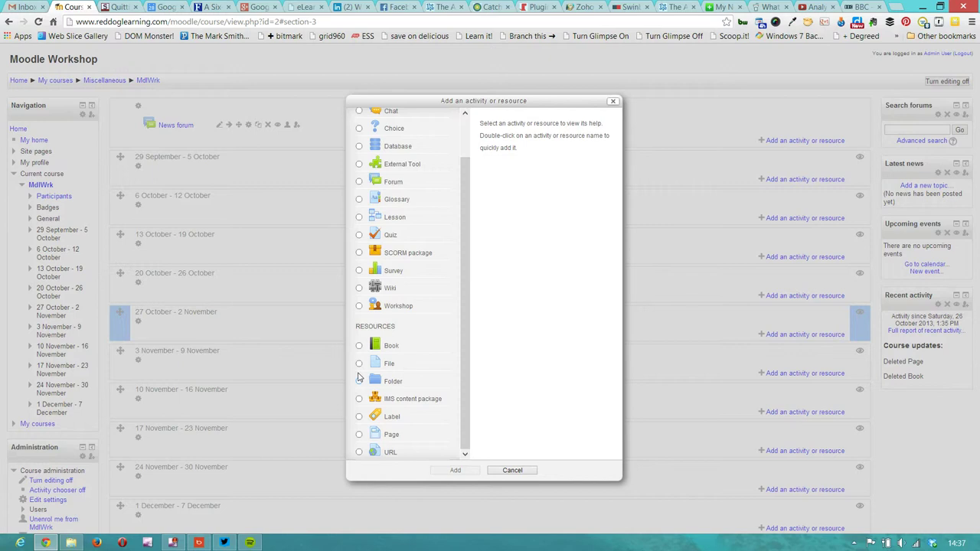
{"action": "left_click", "coordinate": [359, 364]}
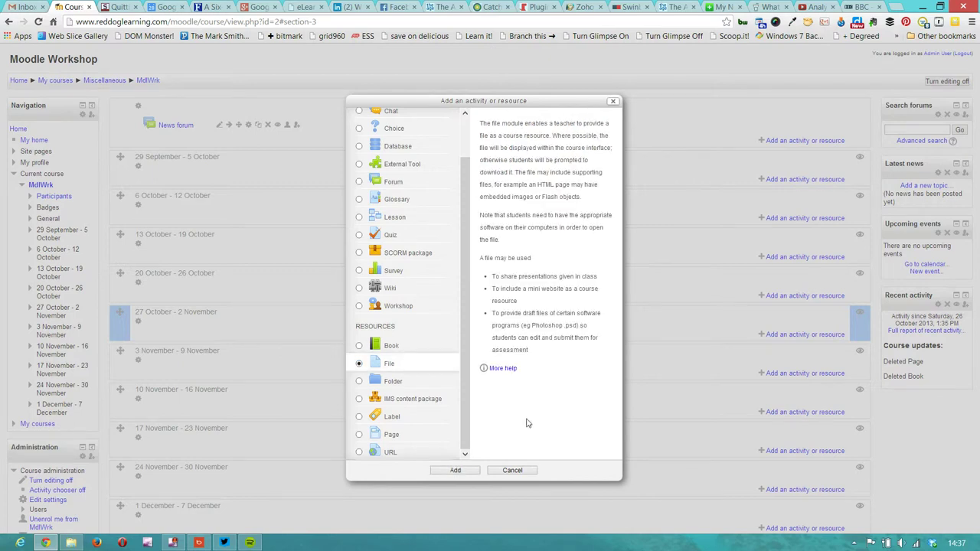
{"action": "left_click", "coordinate": [457, 471]}
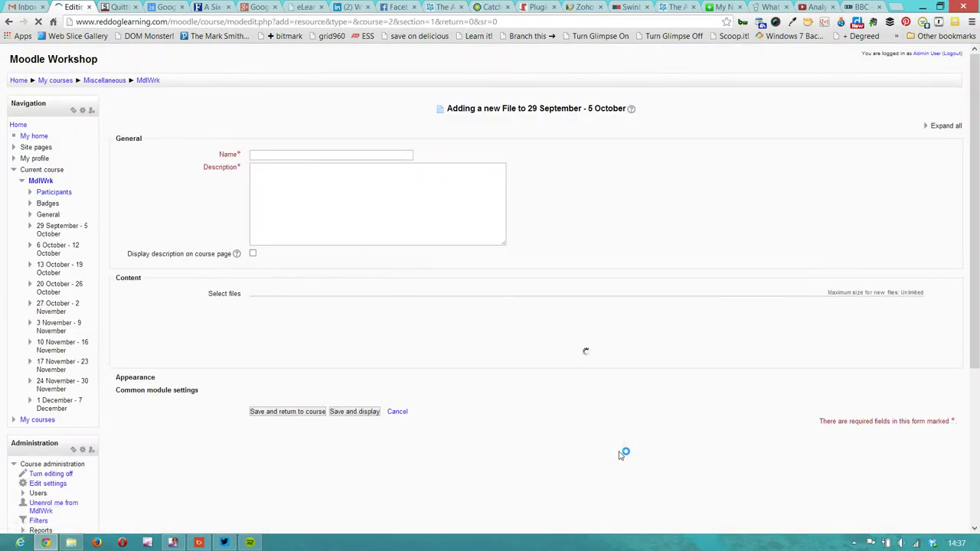
Name the resource "Solar System File" and enter "Demo of the file method" as its description.
{"action": "left_click", "coordinate": [282, 154]}
{"action": "type", "text": "Solar System "}
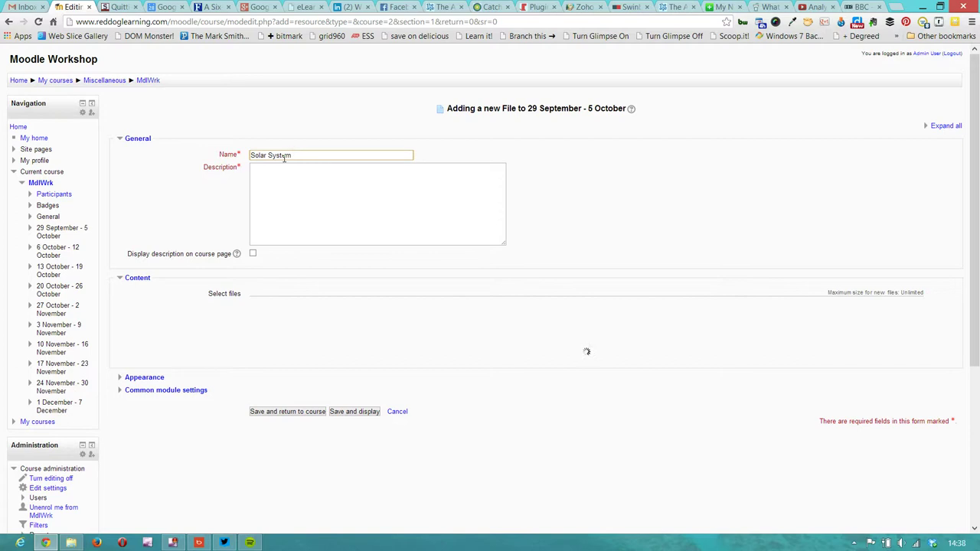
{"action": "type", "text": "File"}
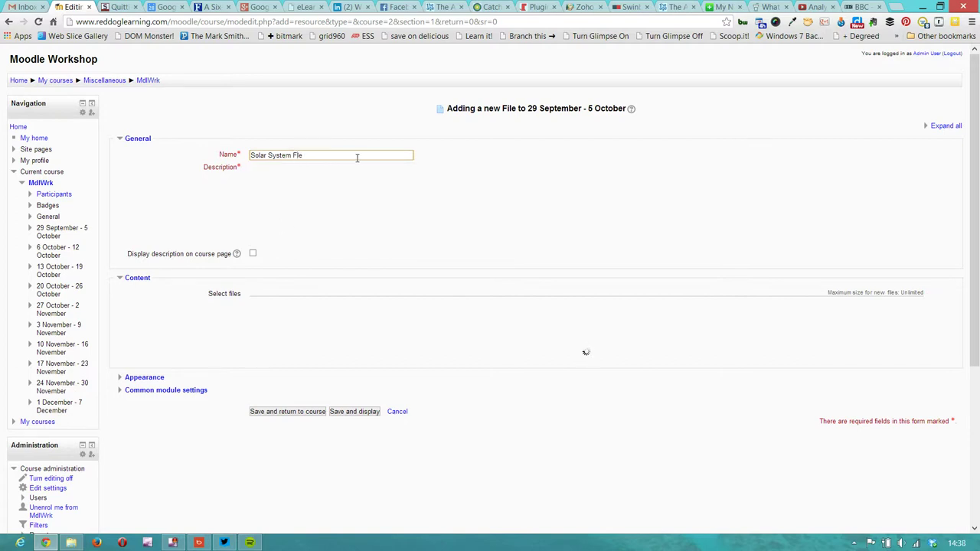
{"action": "left_click", "coordinate": [320, 190]}
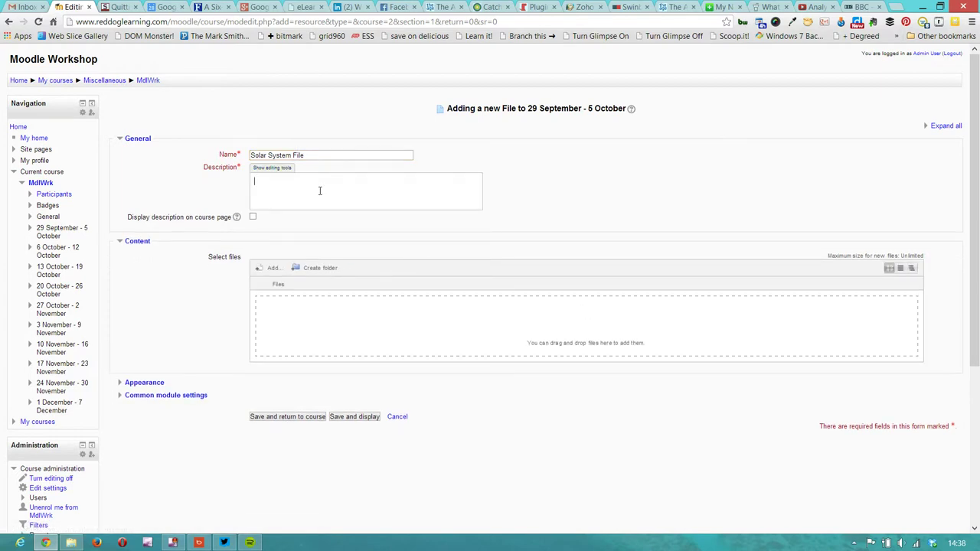
{"action": "type", "text": "Demo of the"}
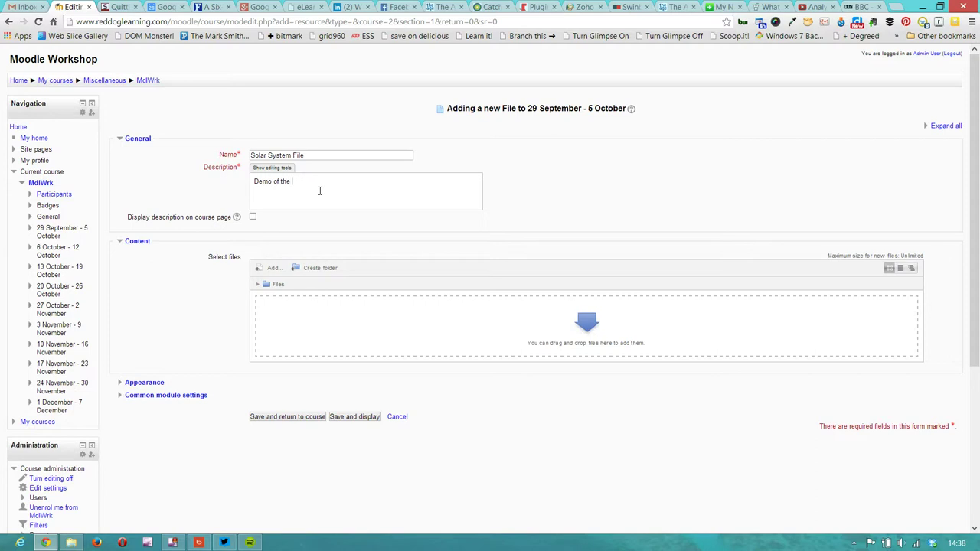
{"action": "type", "text": " file method"}
Upload Index.html from the local BootstrapExample folder to the resource's files area.
{"action": "left_click", "coordinate": [370, 315]}
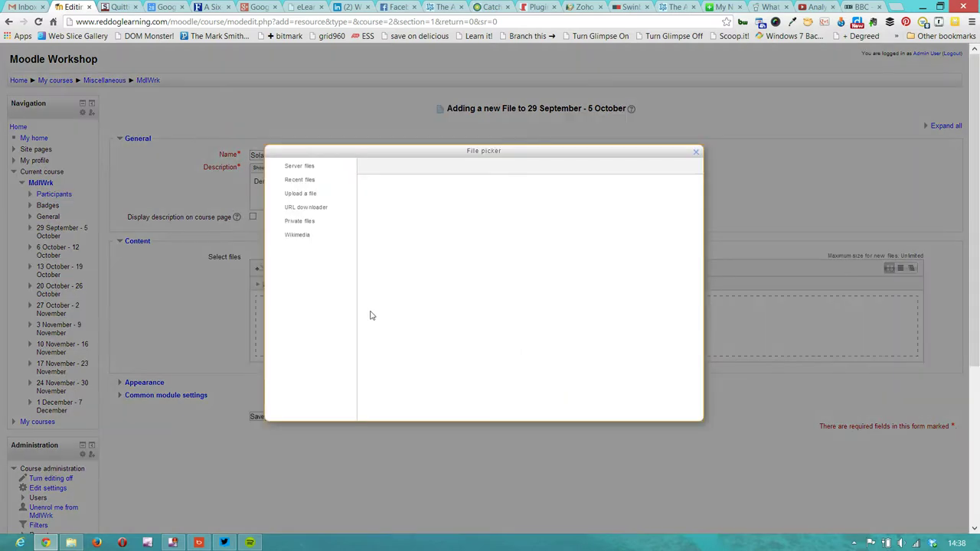
{"action": "left_click", "coordinate": [696, 152]}
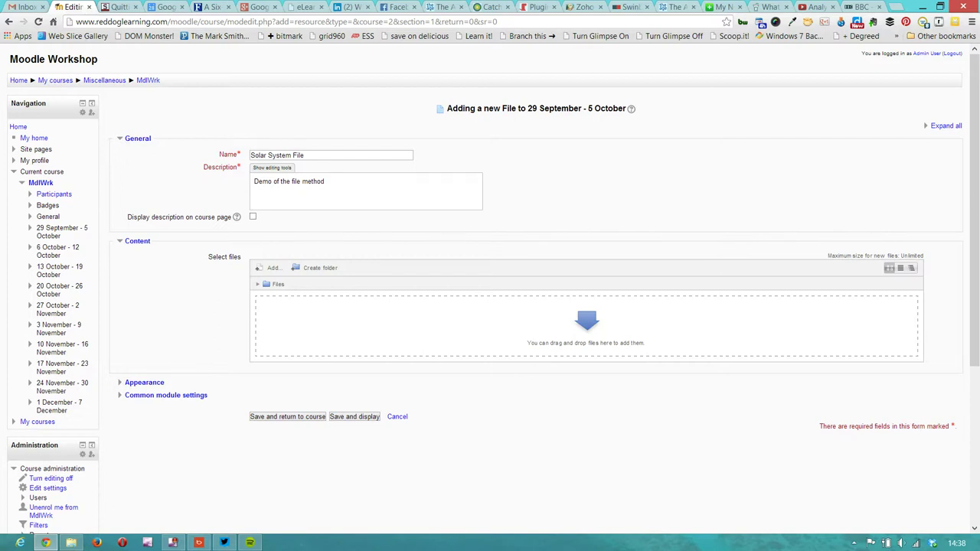
{"action": "left_click_drag", "start_coordinate": [979, 62], "coordinate": [255, 62]}
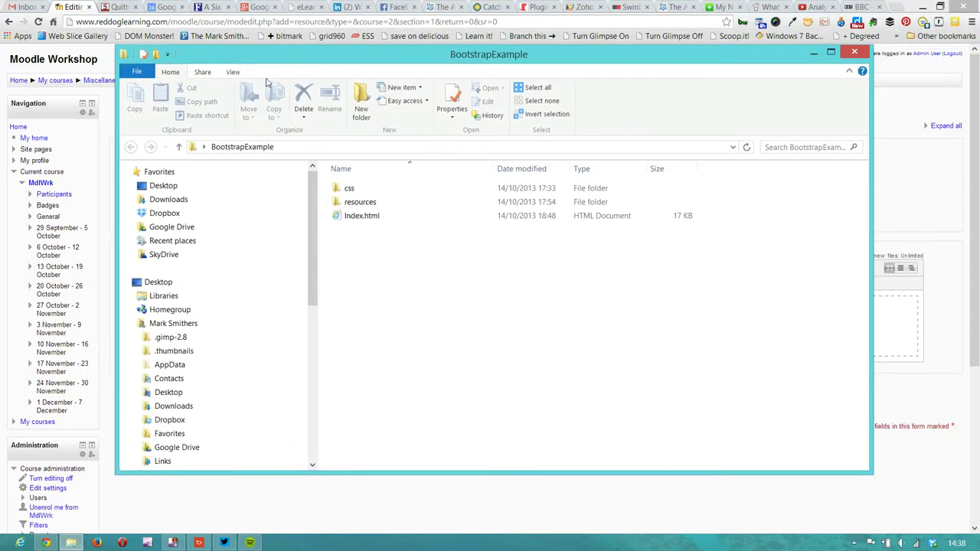
{"action": "left_click_drag", "start_coordinate": [871, 473], "coordinate": [474, 394]}
{"action": "left_click_drag", "start_coordinate": [337, 58], "coordinate": [790, 44]}
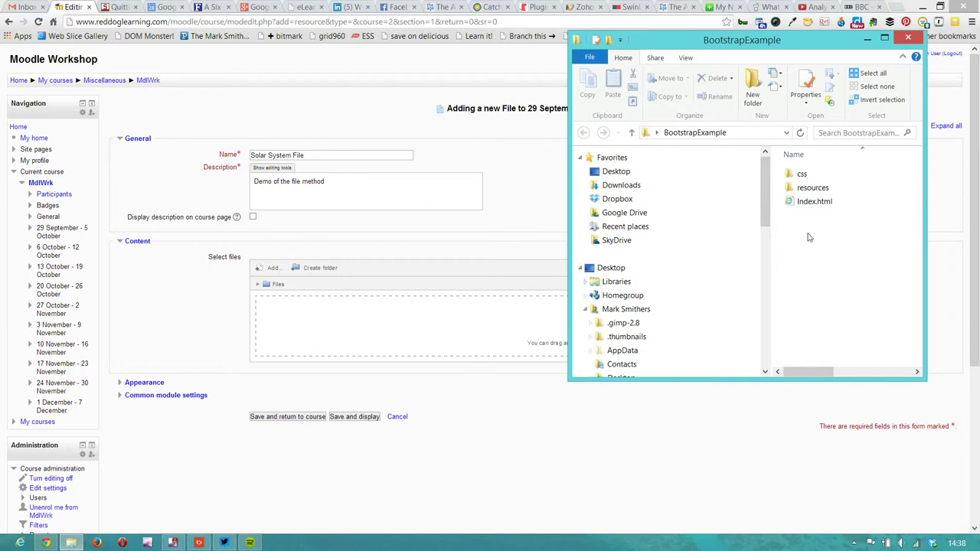
{"action": "left_click", "coordinate": [804, 203]}
{"action": "left_click_drag", "start_coordinate": [804, 203], "coordinate": [391, 341]}
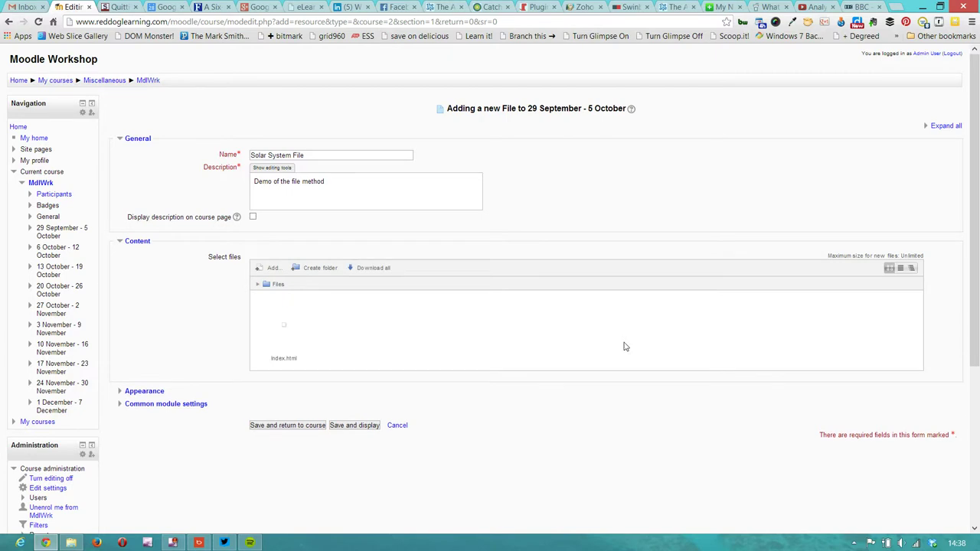
Create two folders named "css" and "resources" in the resource's files area.
{"action": "left_click", "coordinate": [330, 271]}
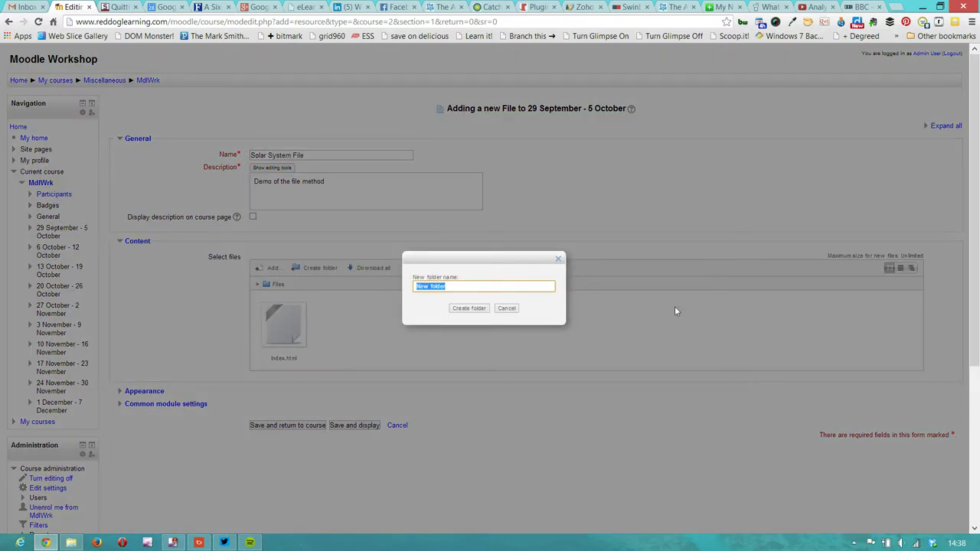
{"action": "type", "text": "css"}
{"action": "left_click", "coordinate": [482, 310]}
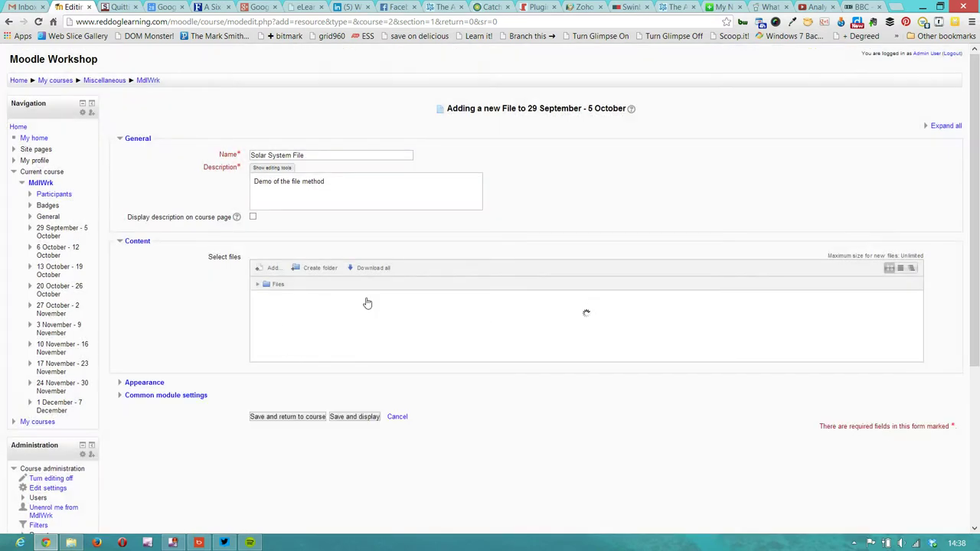
{"action": "left_click", "coordinate": [313, 269]}
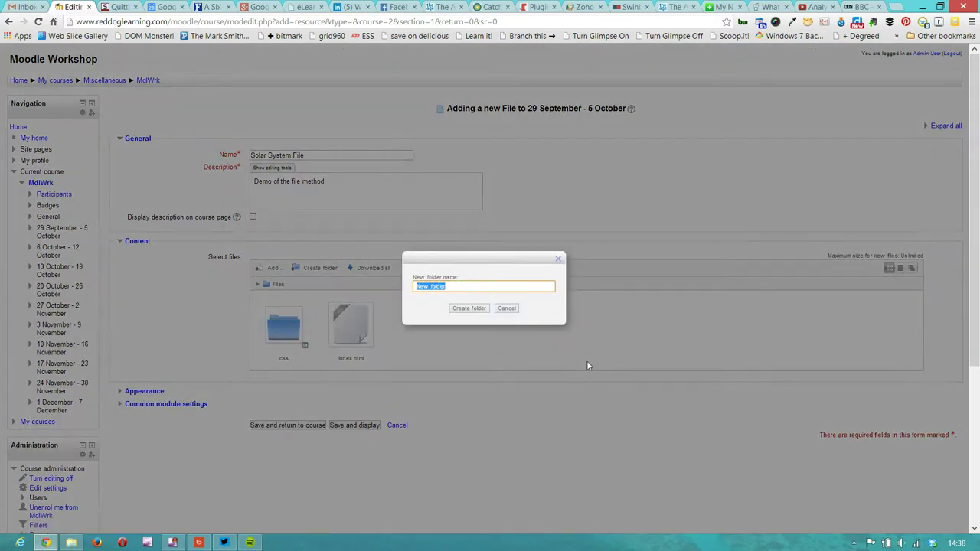
{"action": "type", "text": "resources"}
{"action": "left_click", "coordinate": [478, 309]}
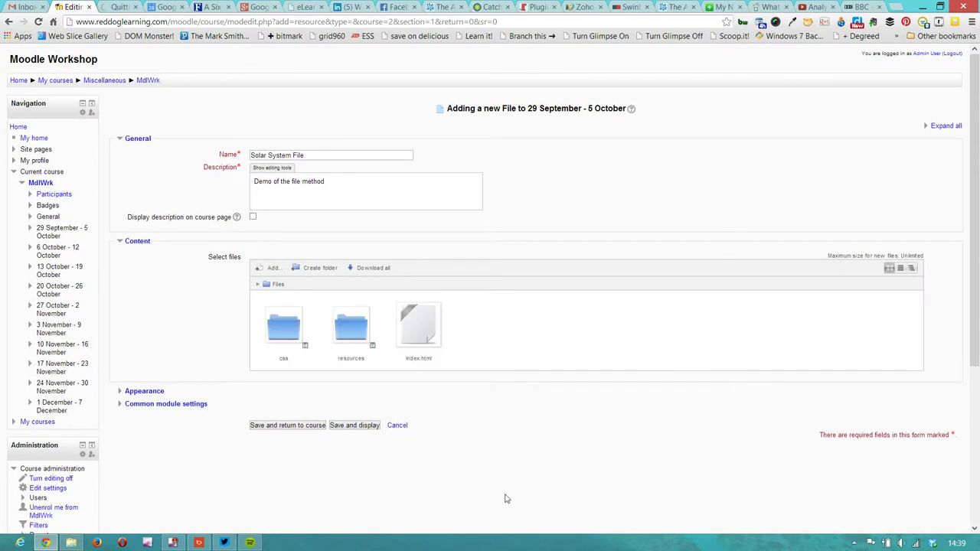
Upload styles.css from the local css folder into the resource's css folder.
{"action": "left_click", "coordinate": [283, 327]}
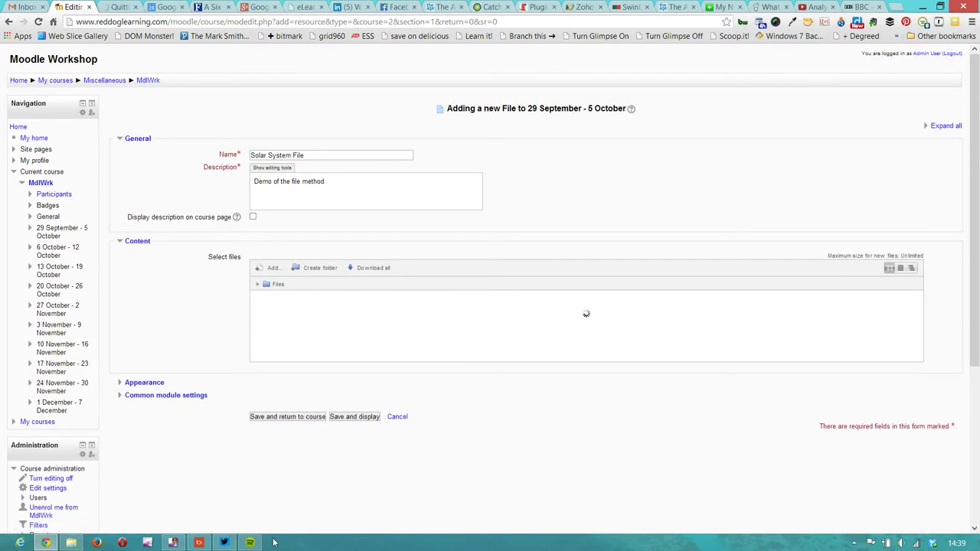
{"action": "left_click", "coordinate": [71, 542]}
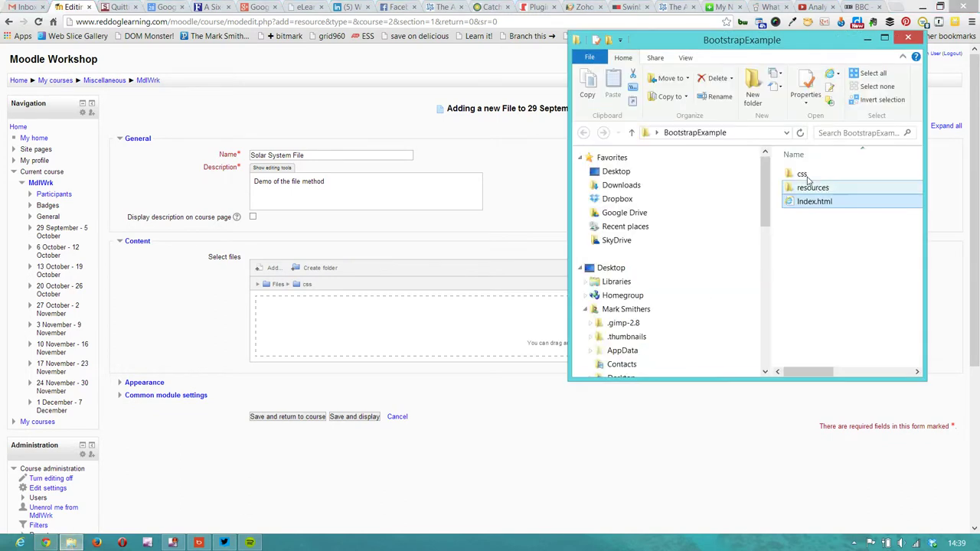
{"action": "double_click", "coordinate": [802, 175]}
{"action": "left_click_drag", "start_coordinate": [805, 175], "coordinate": [387, 339]}
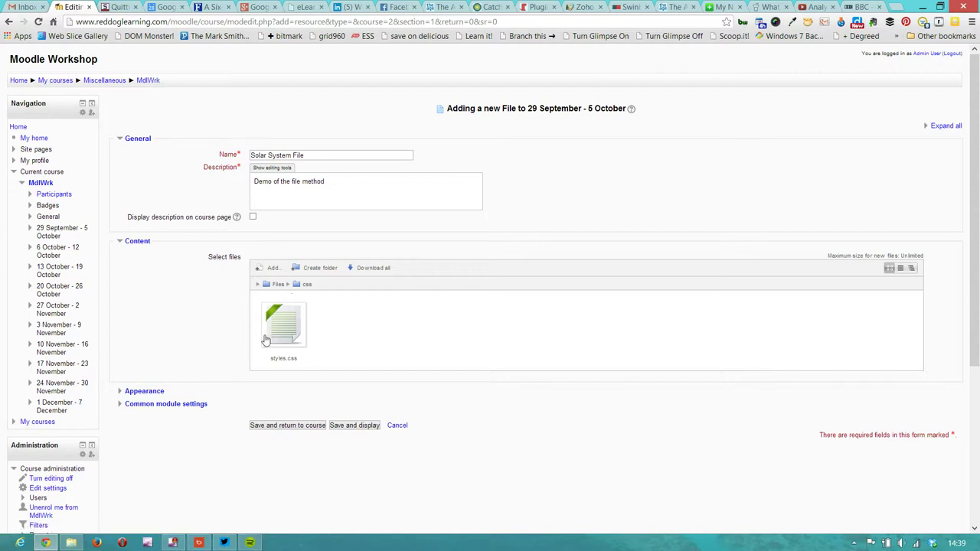
Upload the three planet images from the local resources folder into the resource's matching resources folder.
{"action": "left_click", "coordinate": [271, 284]}
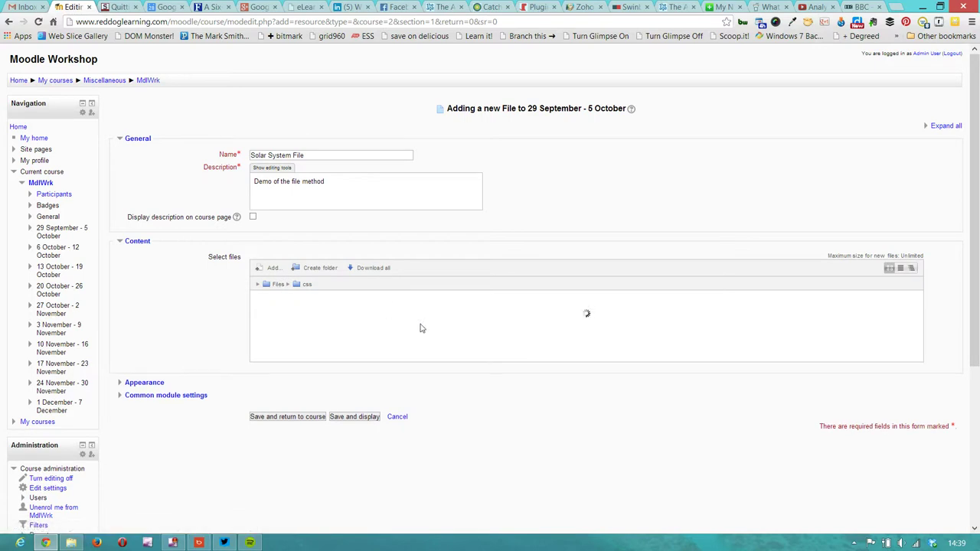
{"action": "left_click", "coordinate": [354, 330]}
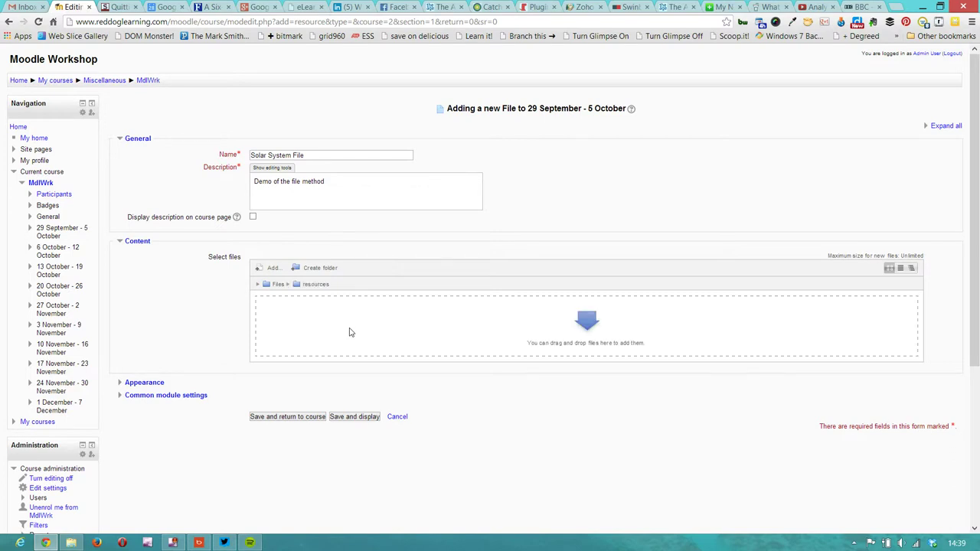
{"action": "left_click", "coordinate": [70, 542]}
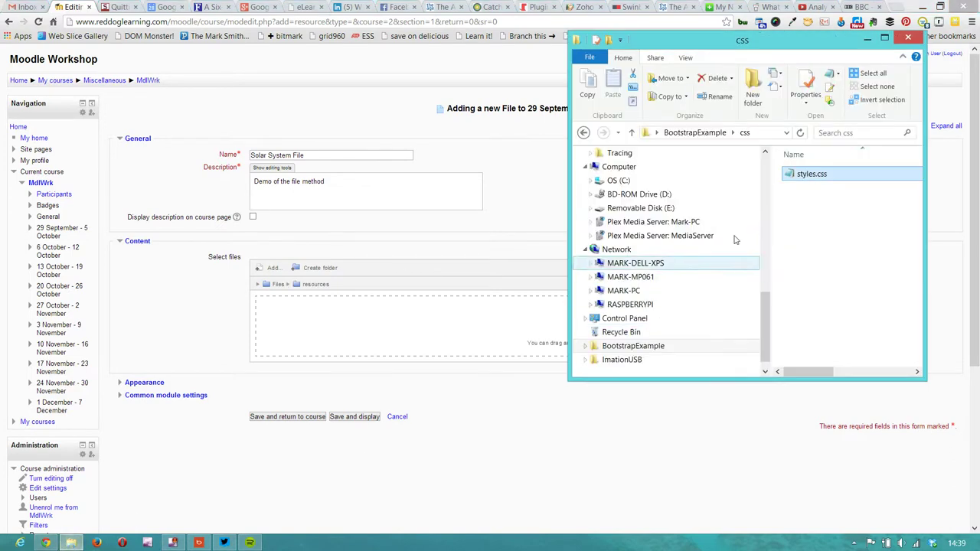
{"action": "left_click", "coordinate": [693, 132]}
{"action": "double_click", "coordinate": [810, 189]}
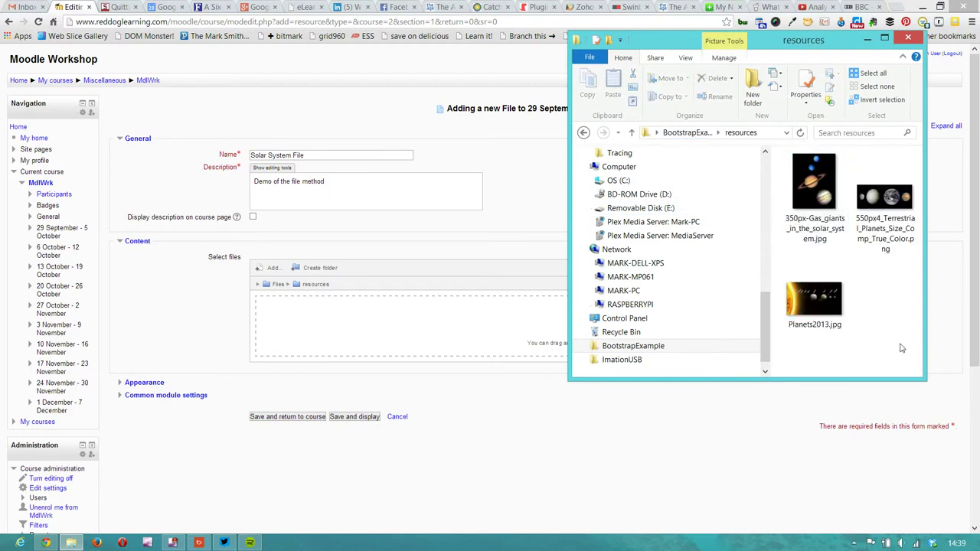
{"action": "left_click_drag", "start_coordinate": [881, 303], "coordinate": [785, 152]}
{"action": "left_click_drag", "start_coordinate": [814, 183], "coordinate": [441, 345]}
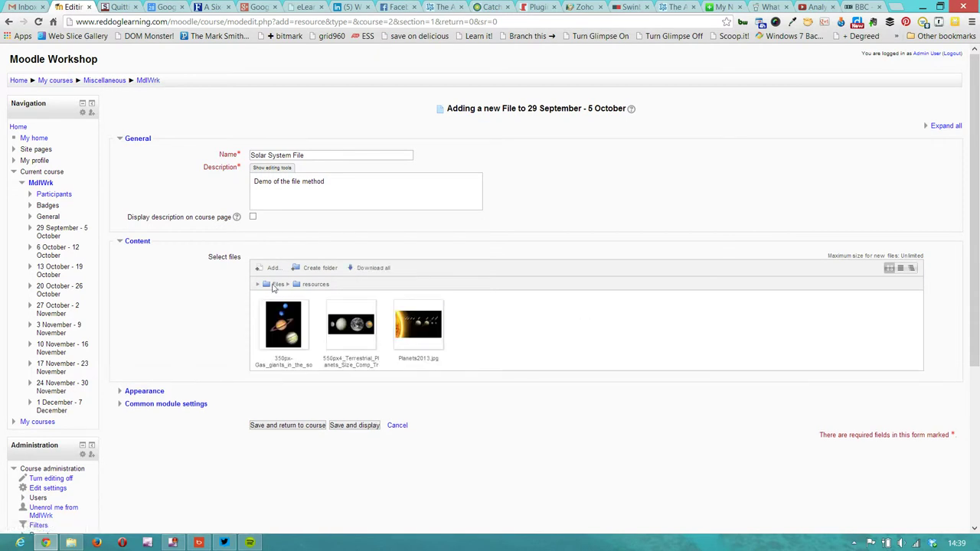
Return to the top-level files and set Index.html as the main file.
{"action": "left_click", "coordinate": [276, 284]}
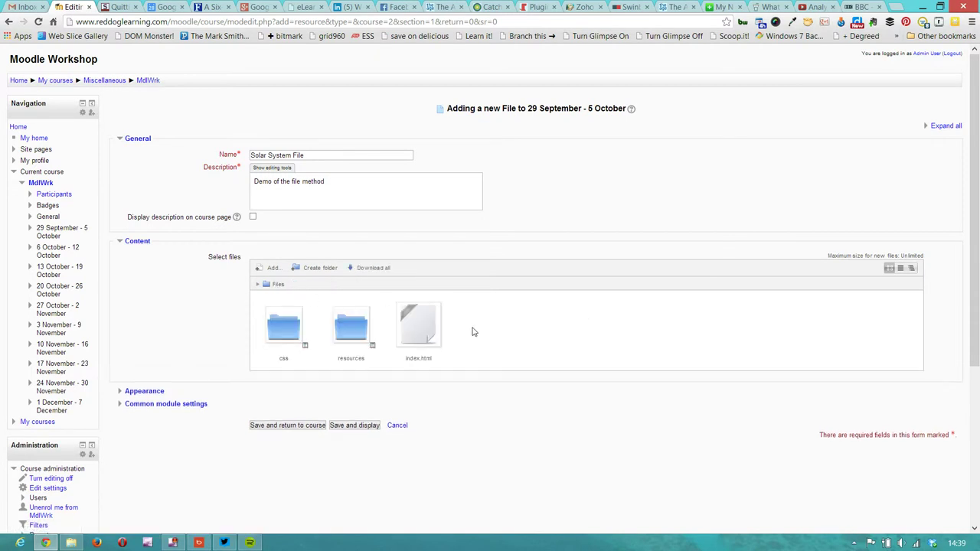
{"action": "left_click", "coordinate": [425, 329]}
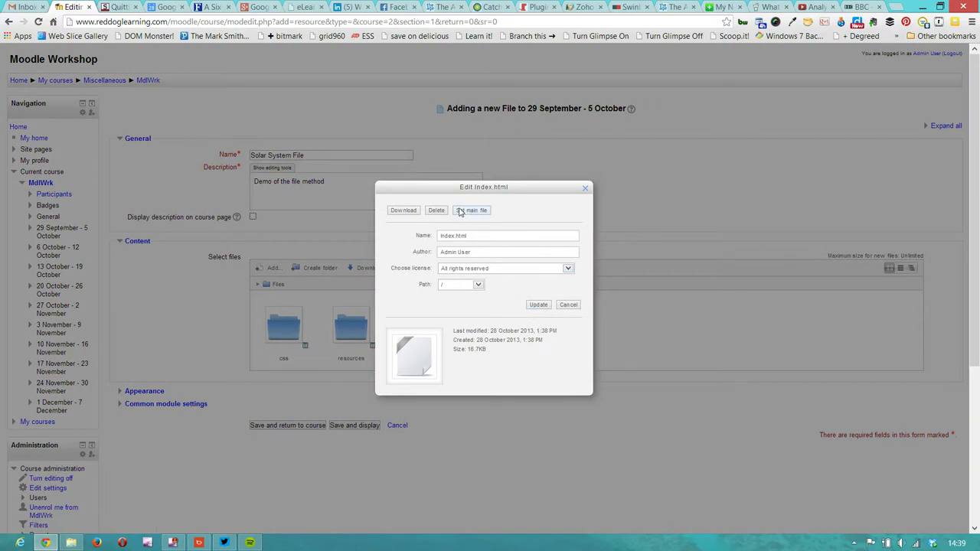
{"action": "left_click", "coordinate": [466, 211]}
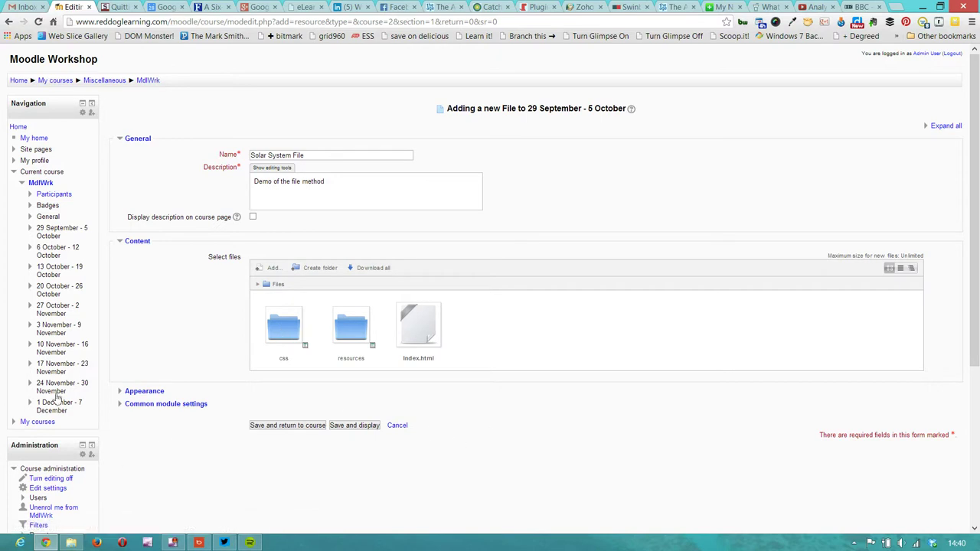
Expand the Appearance settings and review the available display modes, keeping Automatic selected.
{"action": "scroll", "coordinate": [149, 413], "scroll_direction": "down", "scroll_amount": 1}
{"action": "left_click", "coordinate": [132, 324]}
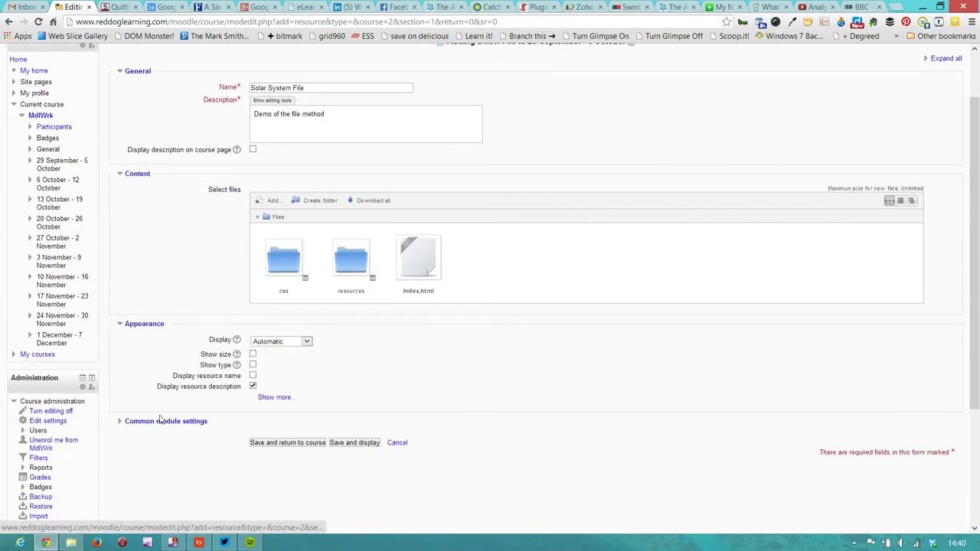
{"action": "left_click", "coordinate": [307, 342]}
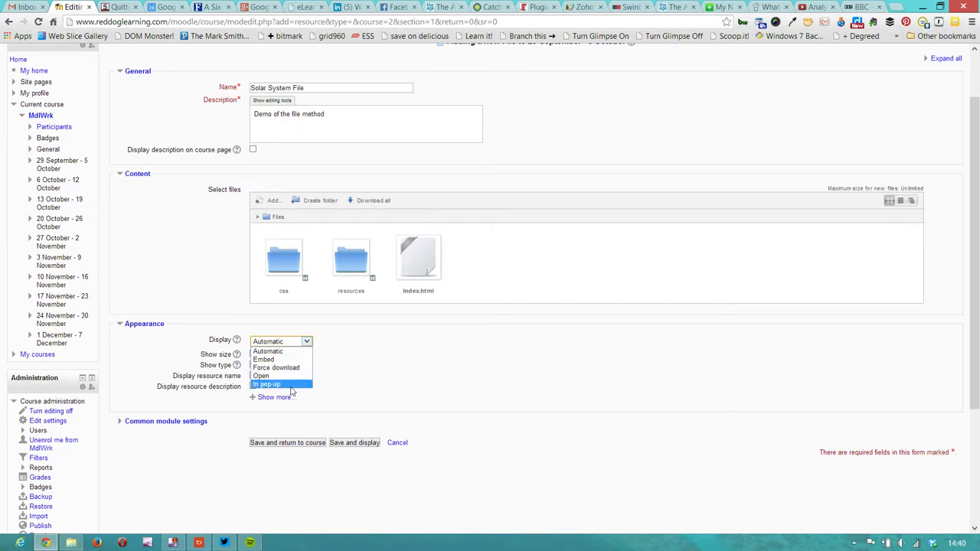
{"action": "left_click", "coordinate": [286, 352]}
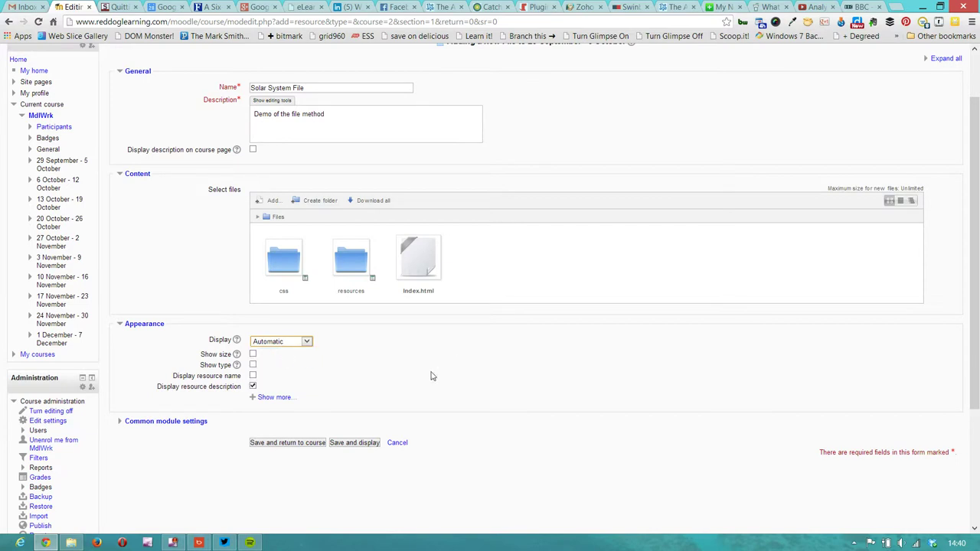
Set the display mode to In pop-up and turn on Show size.
{"action": "left_click", "coordinate": [307, 342]}
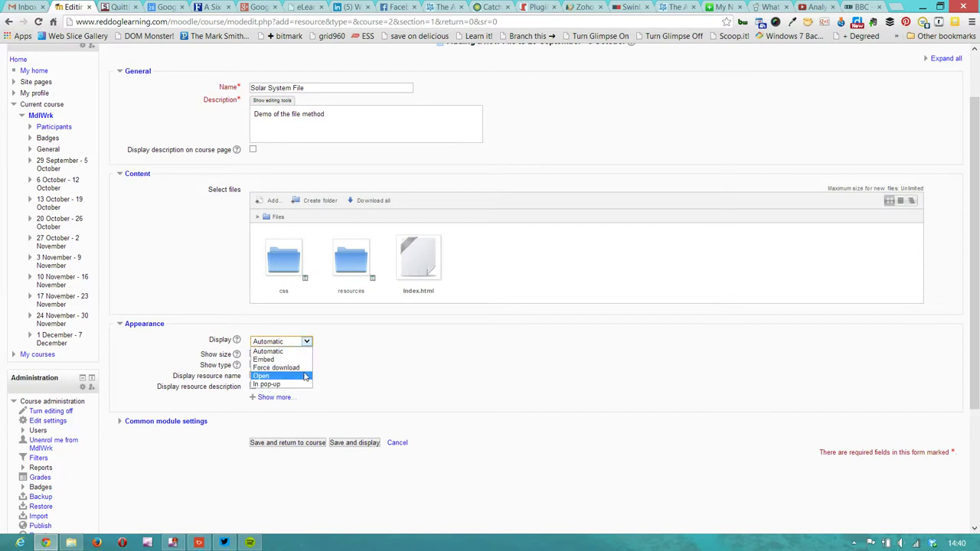
{"action": "left_click", "coordinate": [294, 385]}
{"action": "left_click", "coordinate": [253, 354]}
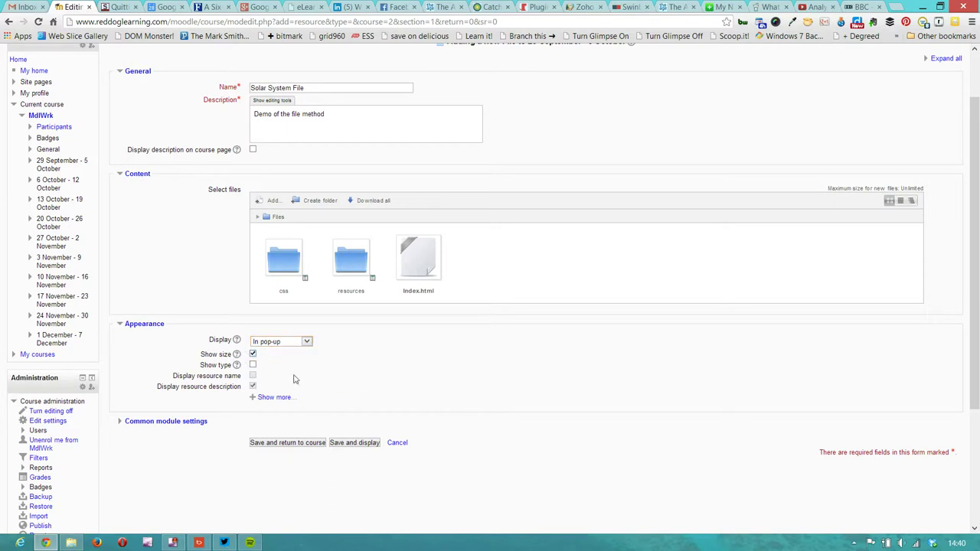
Set the display mode to Open with Show size turned off, and reveal the additional appearance options.
{"action": "left_click", "coordinate": [307, 342]}
{"action": "left_click", "coordinate": [302, 377]}
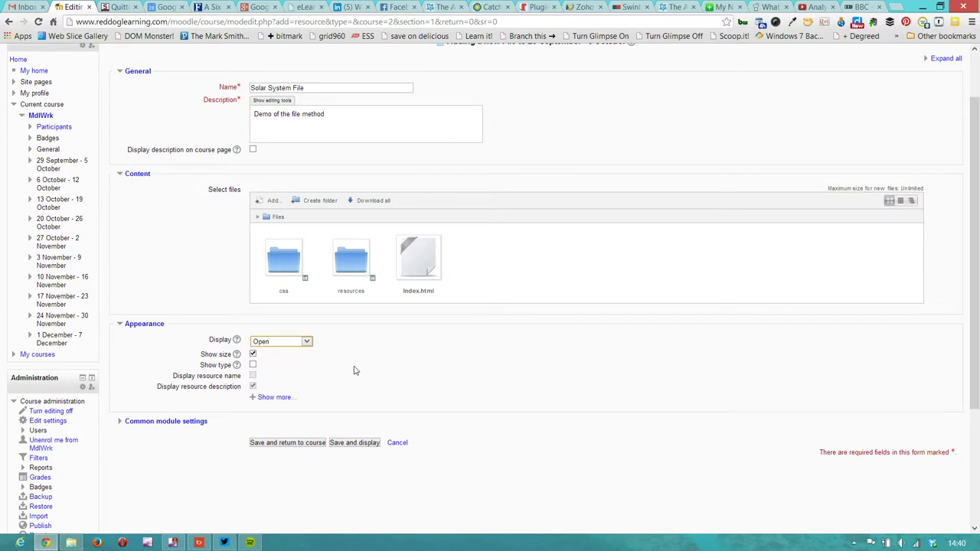
{"action": "left_click", "coordinate": [253, 355]}
{"action": "left_click", "coordinate": [268, 397]}
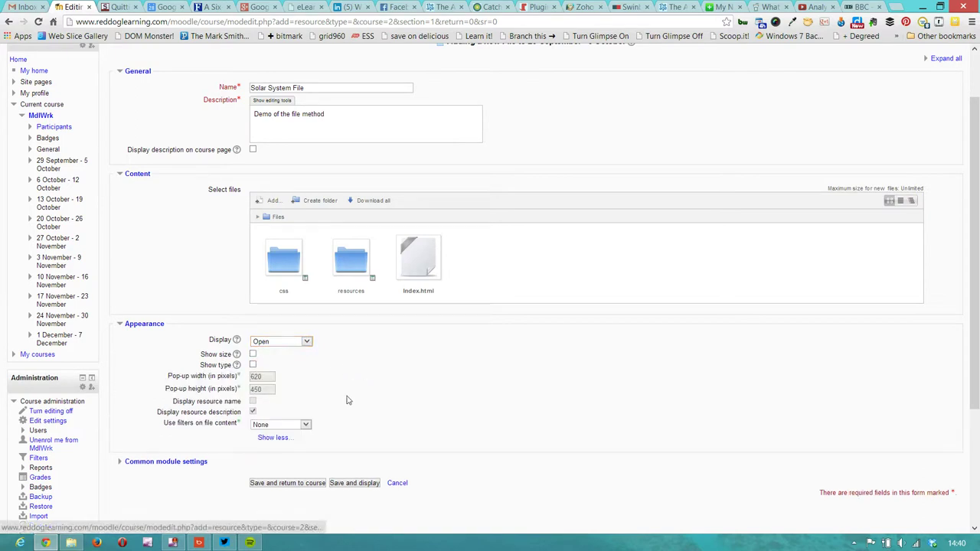
Set the display mode back to Automatic and save the file resource, returning to the course page.
{"action": "left_click", "coordinate": [307, 342]}
{"action": "left_click", "coordinate": [307, 387]}
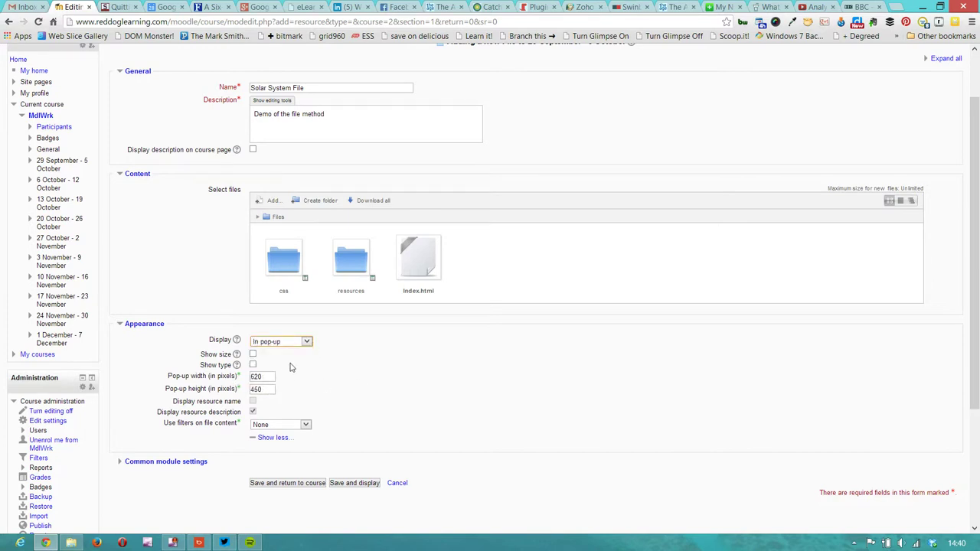
{"action": "left_click", "coordinate": [307, 342]}
{"action": "left_click", "coordinate": [307, 353]}
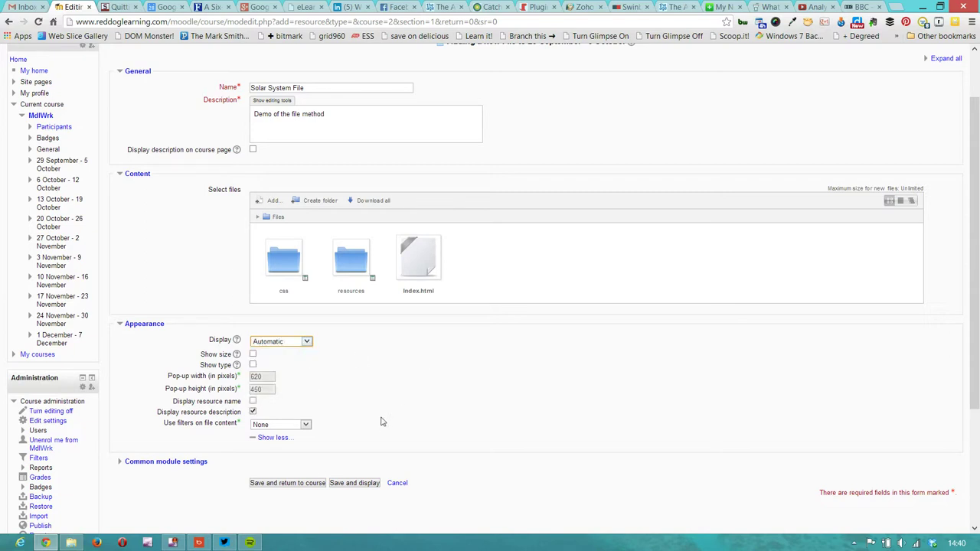
{"action": "left_click", "coordinate": [297, 483]}
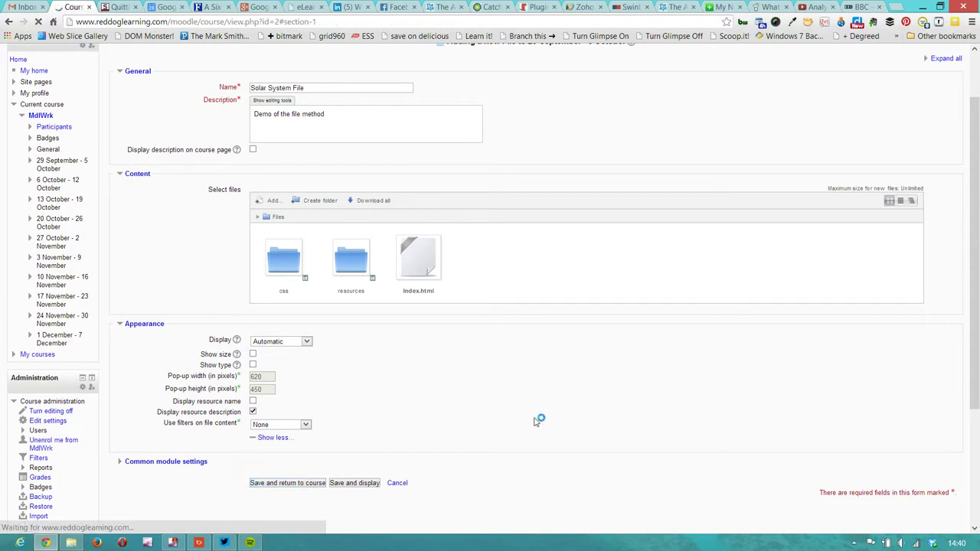
{"action": "scroll", "coordinate": [482, 407], "scroll_direction": "up", "scroll_amount": 2}
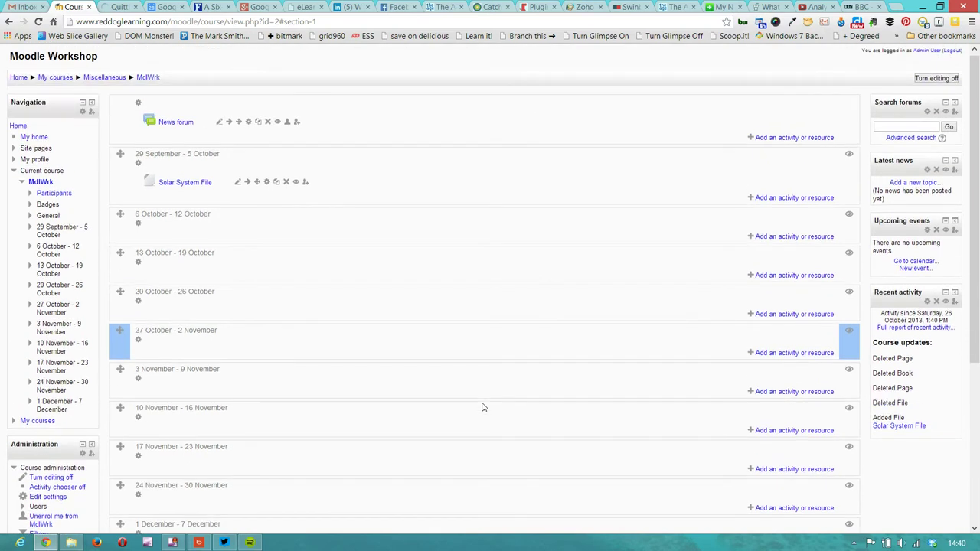
Open Solar System File from the course and check the tooltips on the Solar System and asteroid belt links.
{"action": "left_click", "coordinate": [207, 190]}
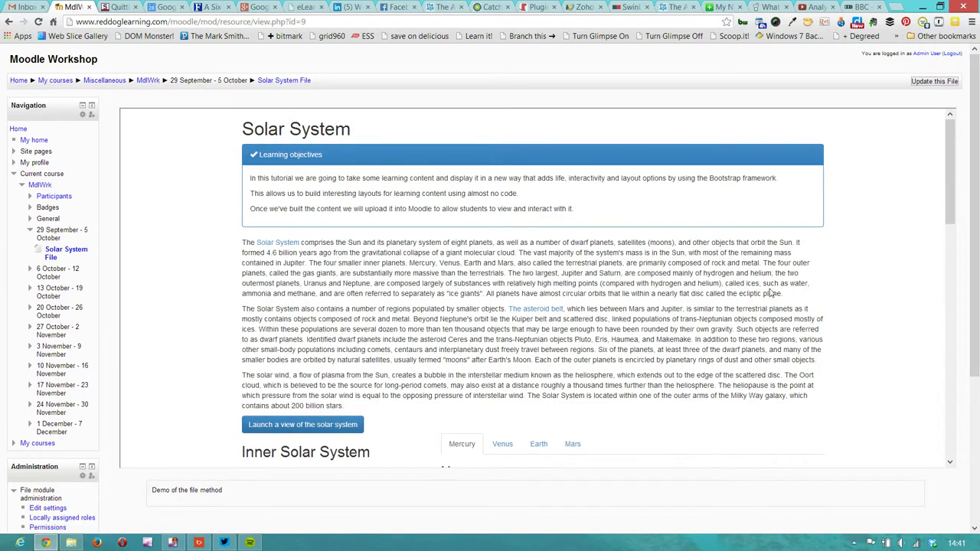
{"action": "left_click_drag", "start_coordinate": [974, 203], "coordinate": [974, 310]}
{"action": "scroll", "coordinate": [410, 290], "scroll_direction": "up", "scroll_amount": 3}
{"action": "mouse_move", "coordinate": [273, 245]}
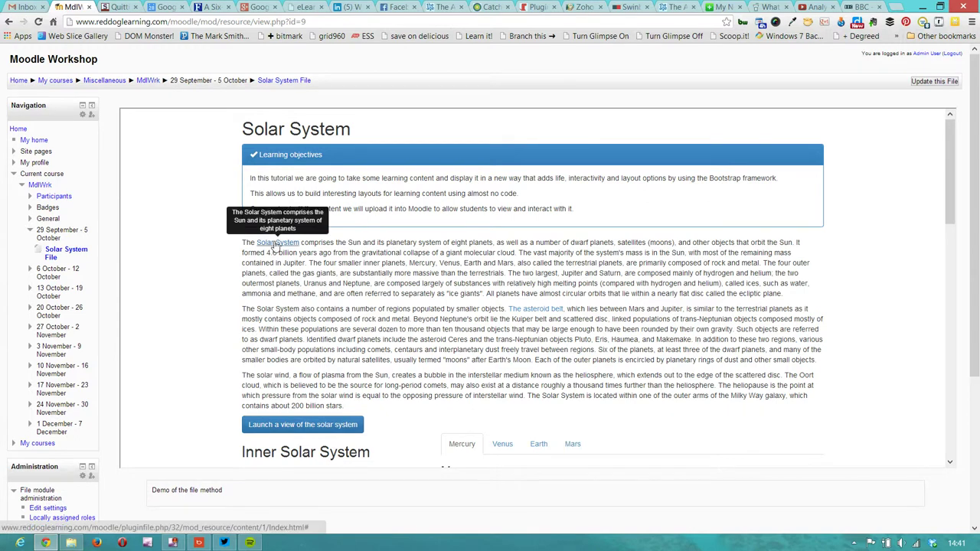
{"action": "mouse_move", "coordinate": [530, 310]}
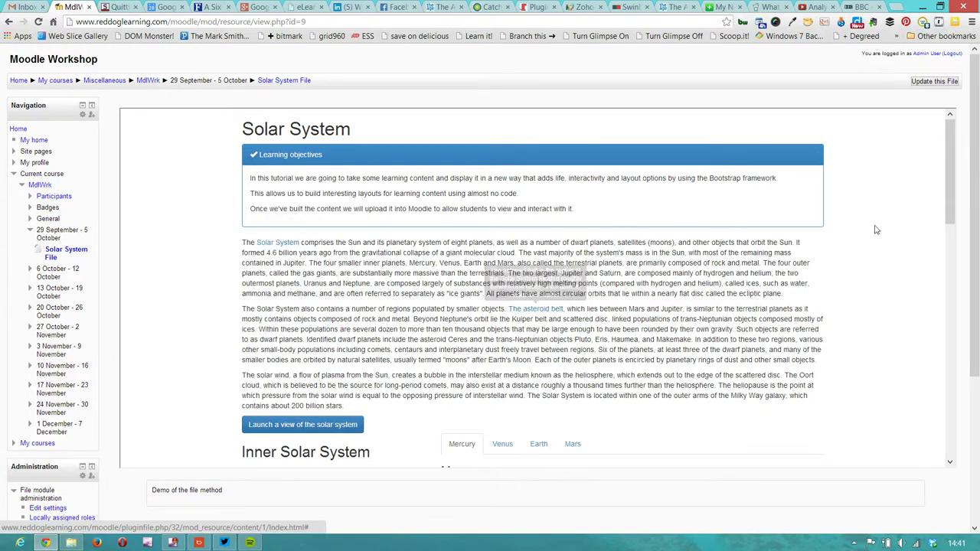
Test the embedded page's solar system image dialog and its Venus, Earth and Mars tabs.
{"action": "scroll", "coordinate": [939, 278], "scroll_direction": "down", "scroll_amount": 3}
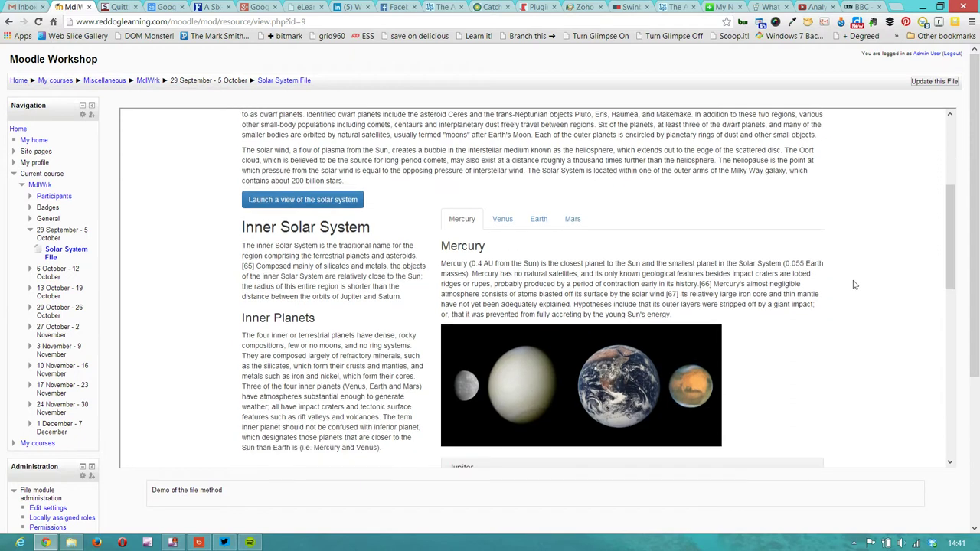
{"action": "left_click", "coordinate": [272, 200]}
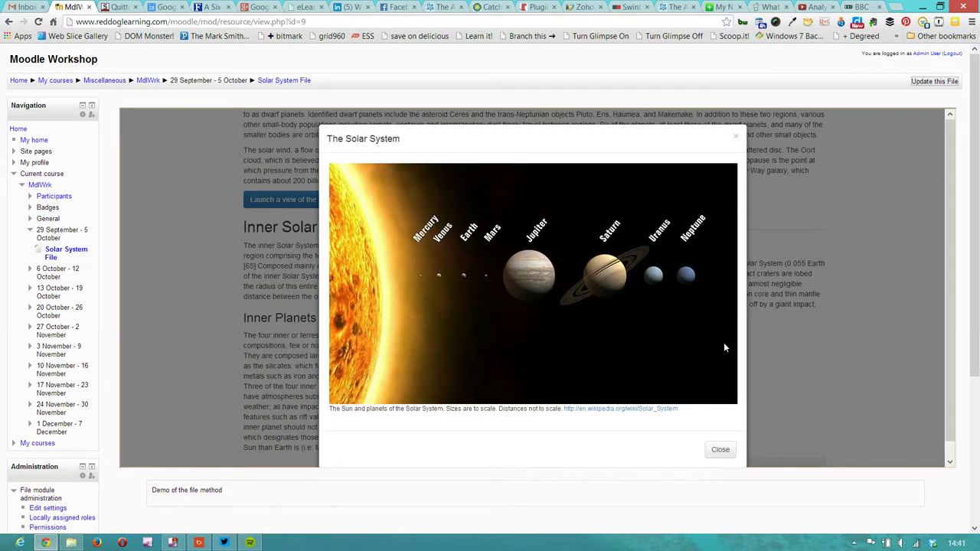
{"action": "left_click", "coordinate": [724, 450]}
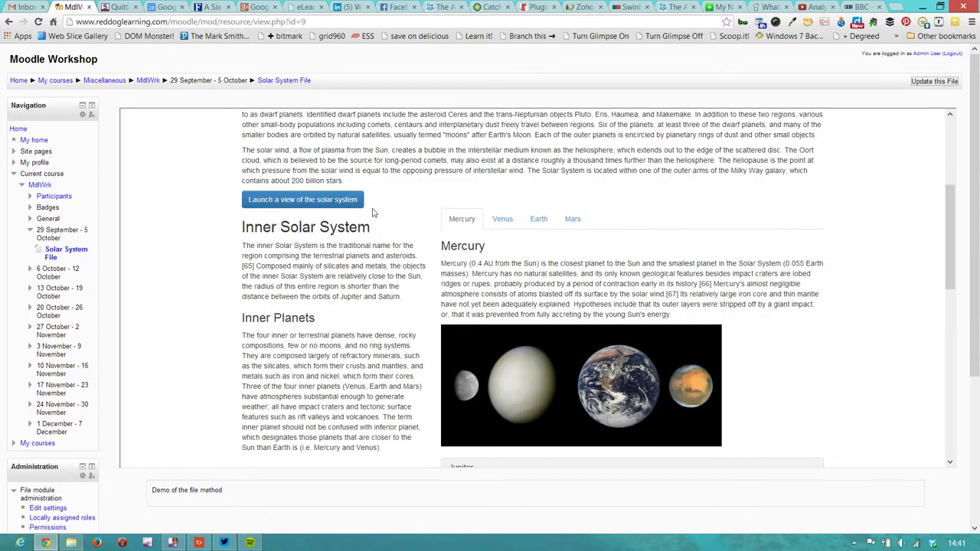
{"action": "left_click", "coordinate": [502, 219]}
{"action": "left_click", "coordinate": [538, 219]}
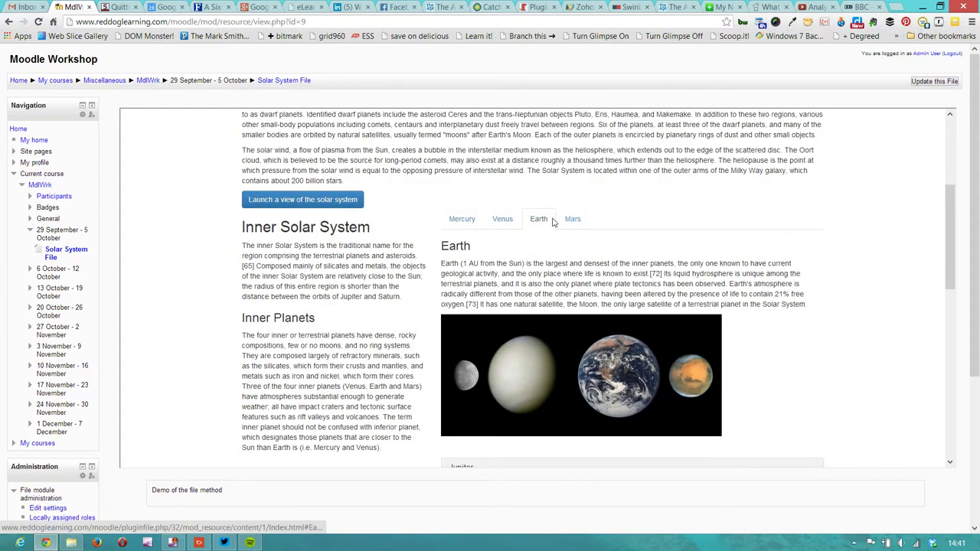
{"action": "left_click", "coordinate": [562, 220]}
Test the Neptune and Saturn accordion sections and the popover on the outer planets image.
{"action": "scroll", "coordinate": [430, 250], "scroll_direction": "down", "scroll_amount": 5}
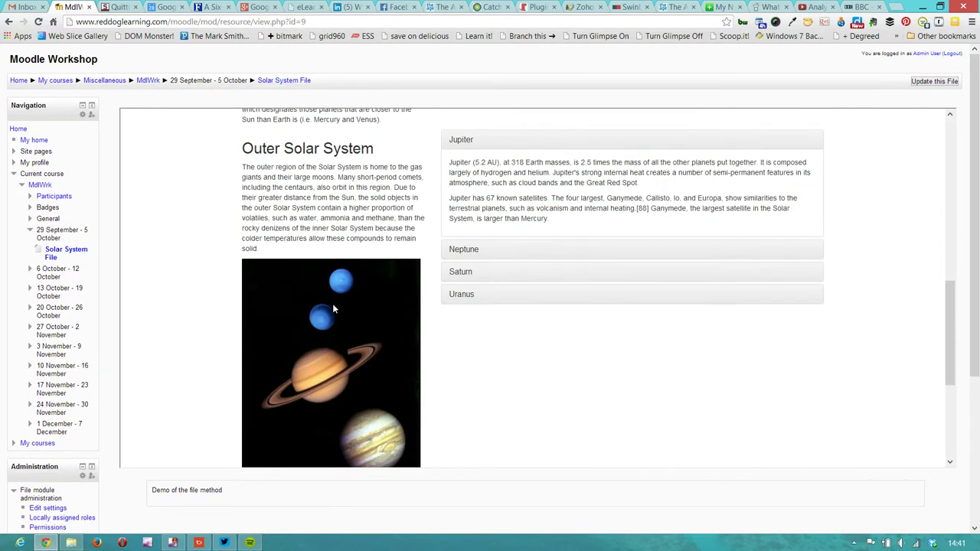
{"action": "left_click", "coordinate": [463, 228]}
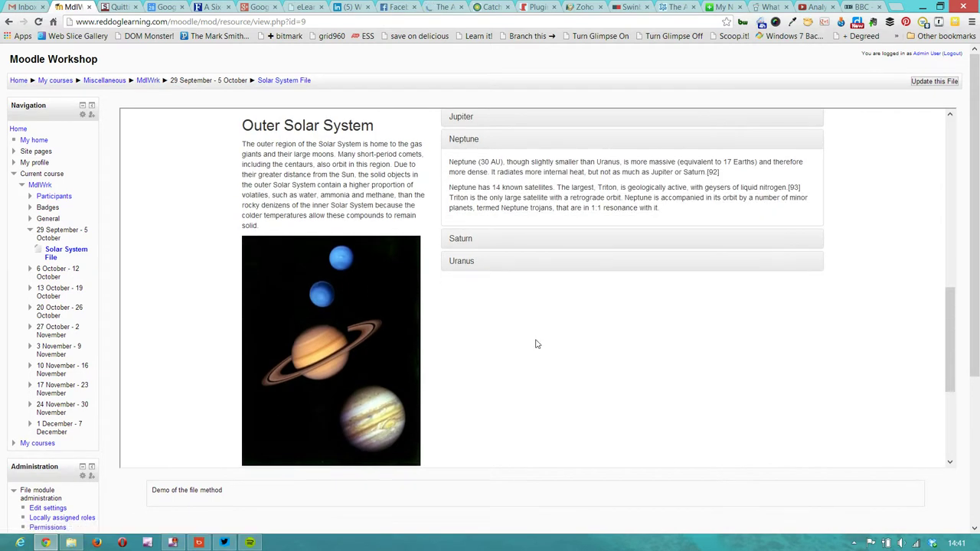
{"action": "left_click", "coordinate": [460, 241]}
{"action": "scroll", "coordinate": [500, 344], "scroll_direction": "up", "scroll_amount": 1}
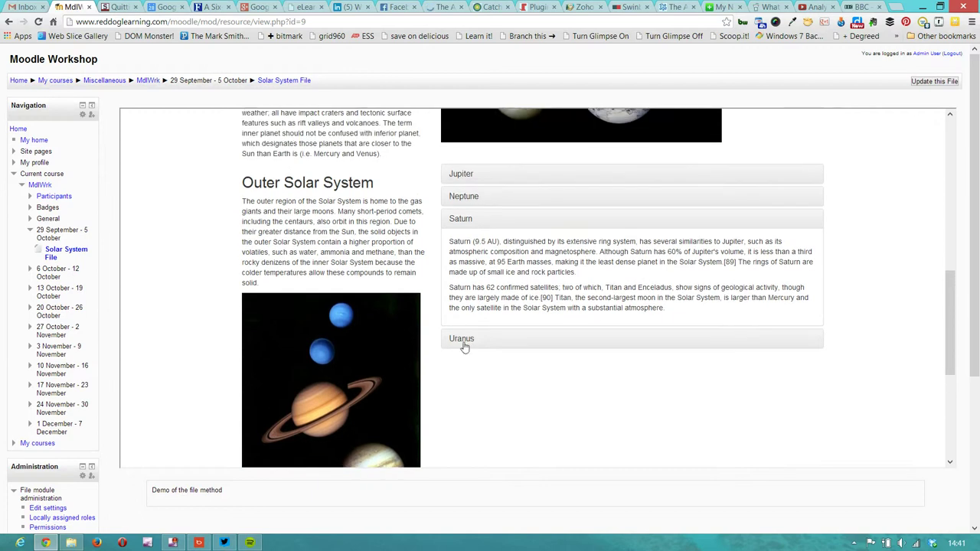
{"action": "mouse_move", "coordinate": [317, 345]}
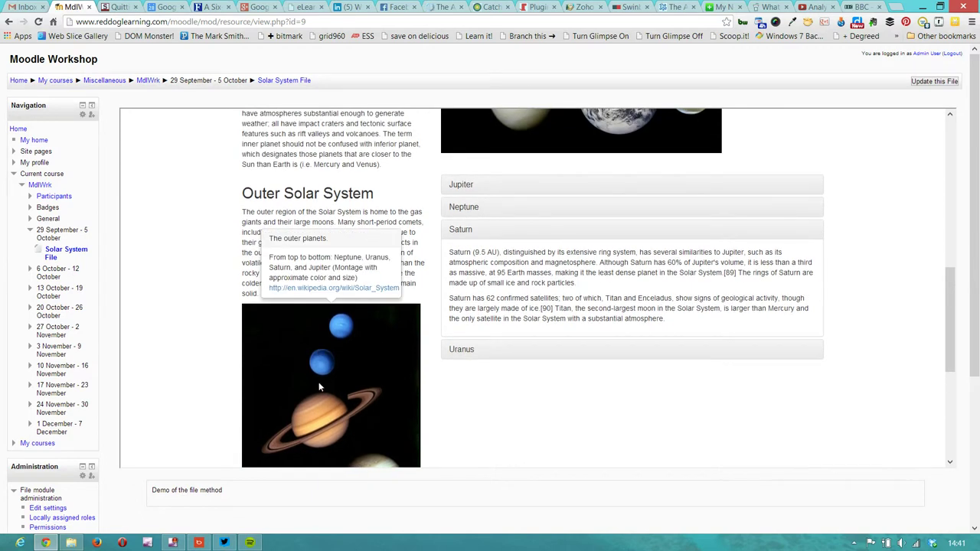
{"action": "scroll", "coordinate": [494, 412], "scroll_direction": "up", "scroll_amount": 10}
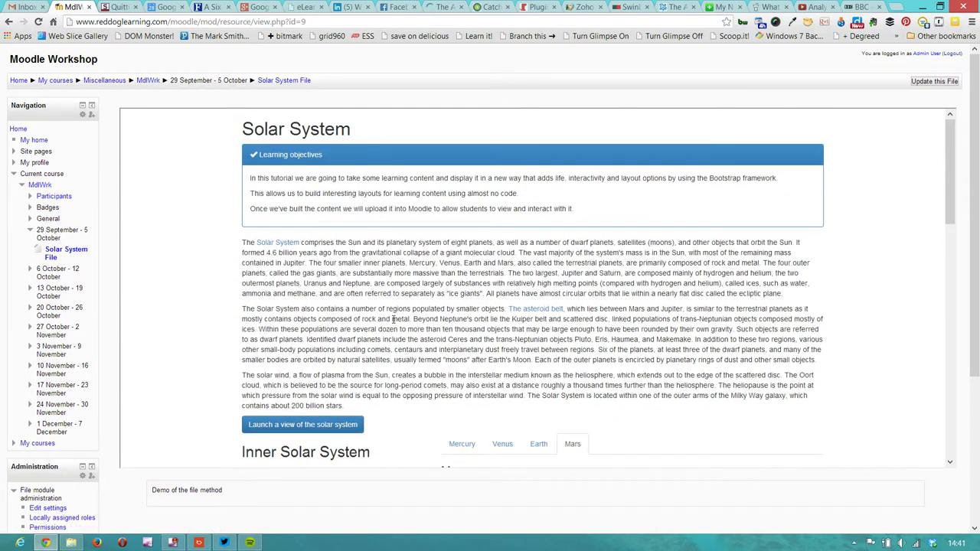
Open the Solar System File resource for editing and change its display mode to In pop-up.
{"action": "left_click", "coordinate": [931, 81]}
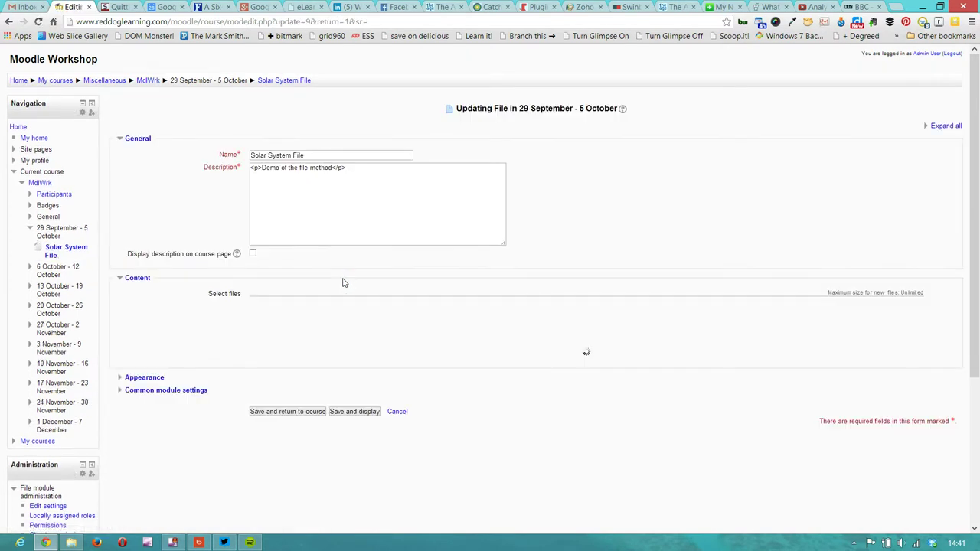
{"action": "scroll", "coordinate": [147, 343], "scroll_direction": "down", "scroll_amount": 1}
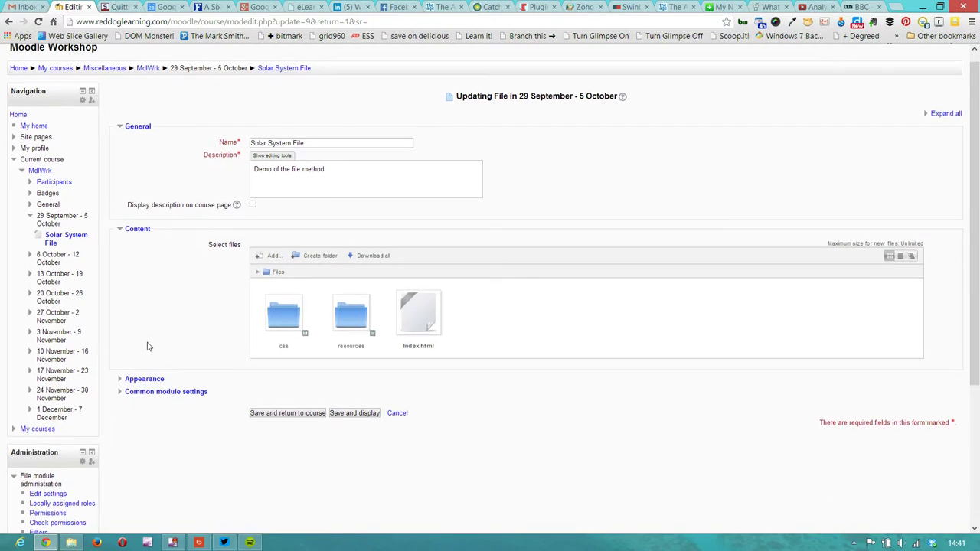
{"action": "left_click", "coordinate": [150, 304]}
{"action": "scroll", "coordinate": [367, 368], "scroll_direction": "down", "scroll_amount": 1}
{"action": "left_click", "coordinate": [306, 307]}
{"action": "left_click", "coordinate": [309, 322]}
{"action": "left_click", "coordinate": [307, 303]}
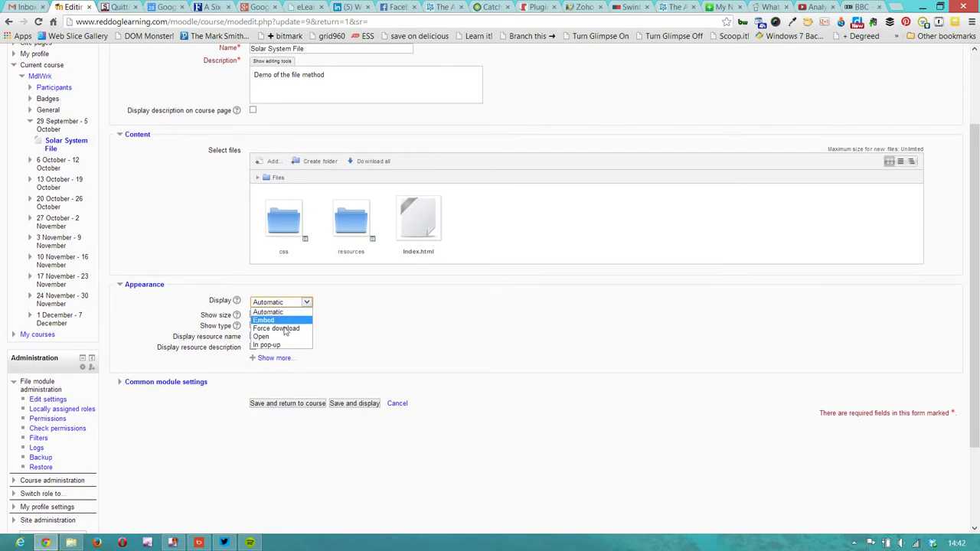
{"action": "left_click", "coordinate": [268, 344]}
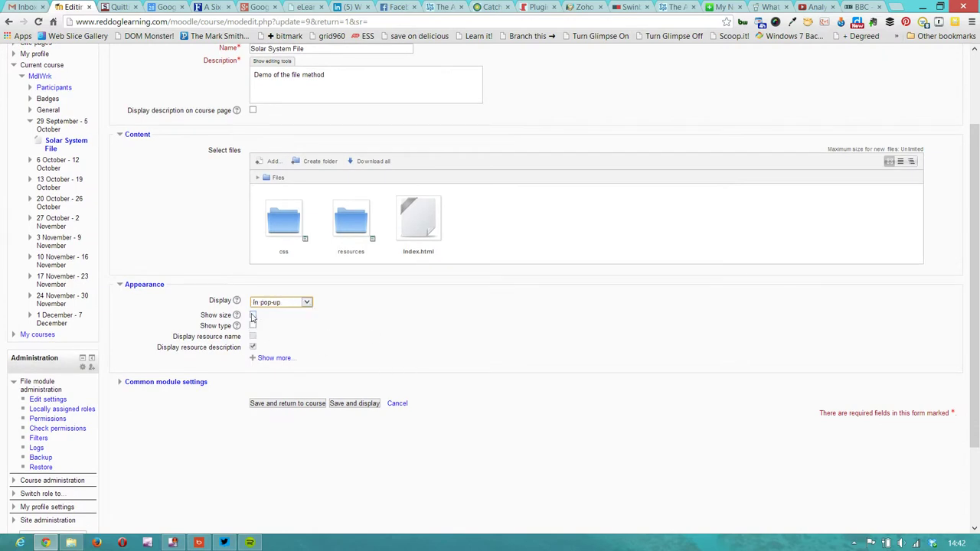
Reveal the additional appearance options, change the pop-up width, and save the resource back to the course page.
{"action": "left_click", "coordinate": [264, 358]}
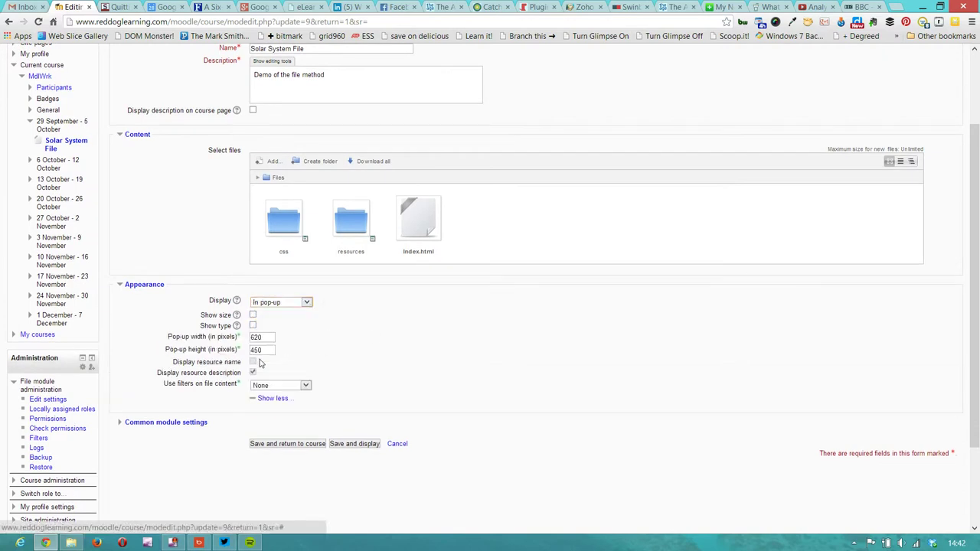
{"action": "double_click", "coordinate": [264, 337]}
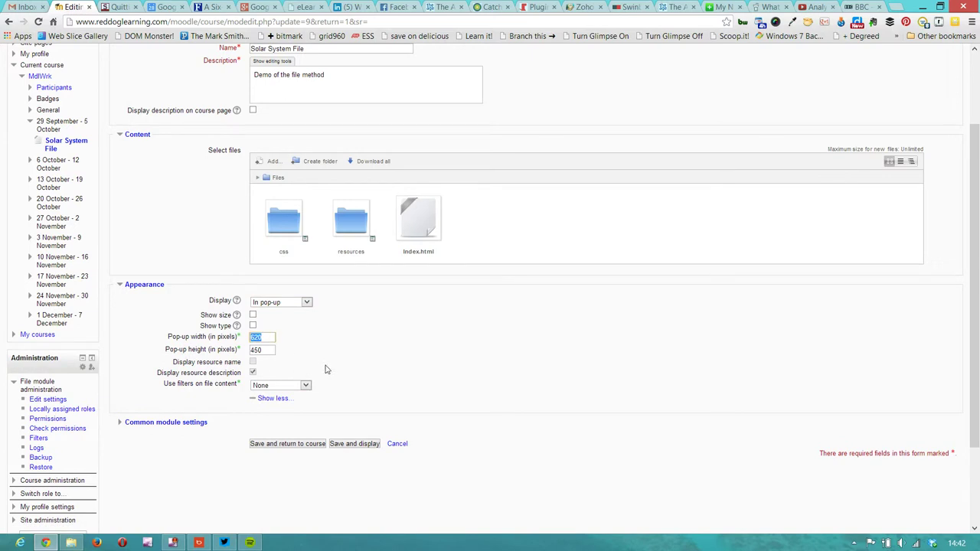
{"action": "type", "text": "9"}
{"action": "left_click", "coordinate": [297, 444]}
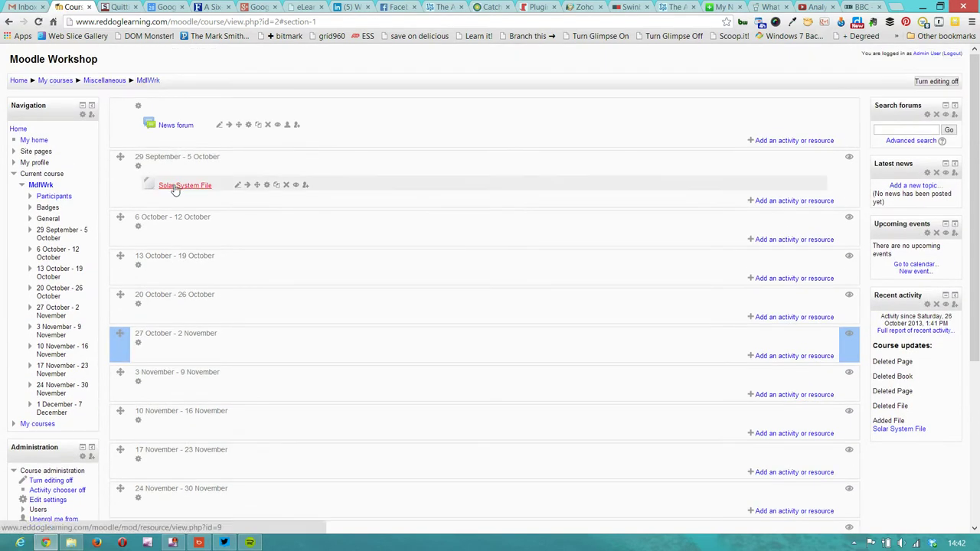
Open Solar System File in its pop-up window, move the window away from the screen corner and widen it.
{"action": "left_click", "coordinate": [175, 187]}
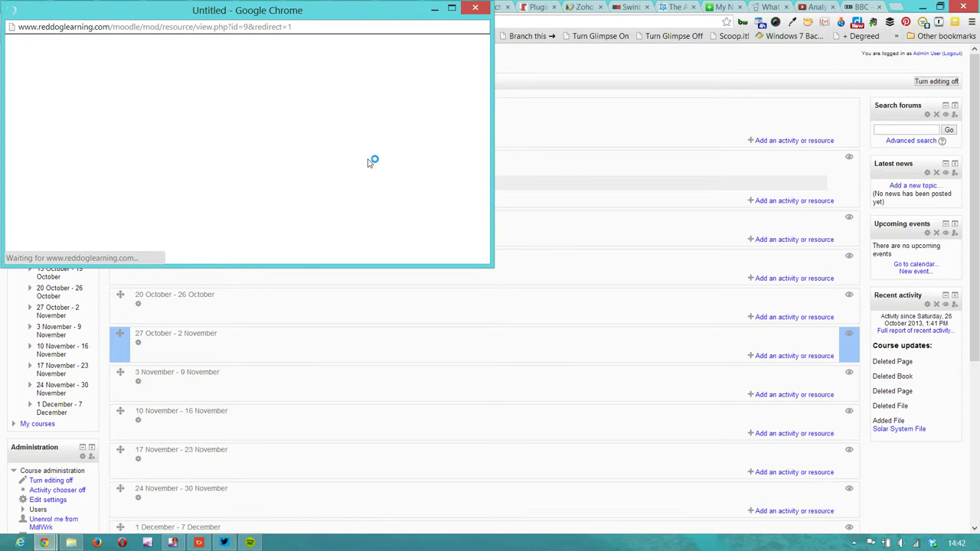
{"action": "left_click_drag", "start_coordinate": [325, 19], "coordinate": [442, 73]}
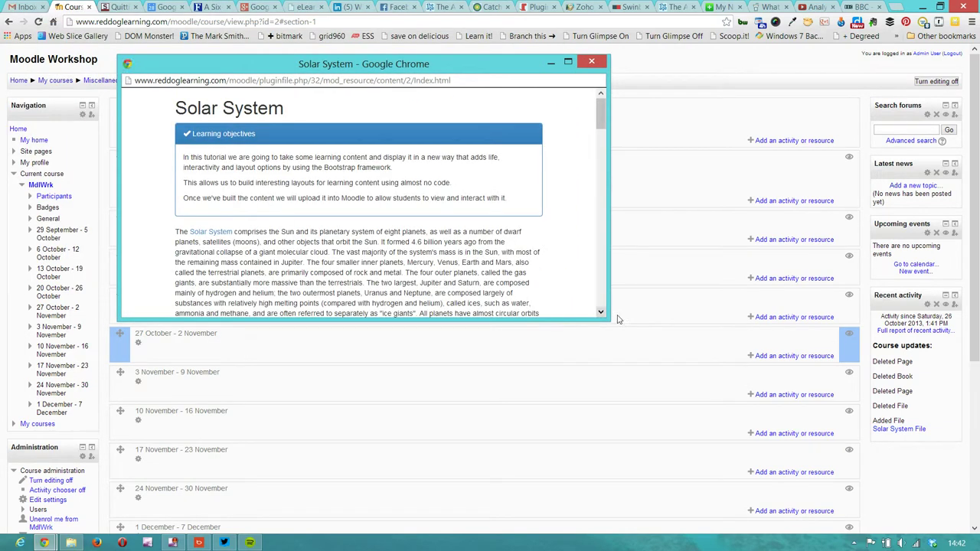
{"action": "left_click_drag", "start_coordinate": [602, 125], "coordinate": [744, 194]}
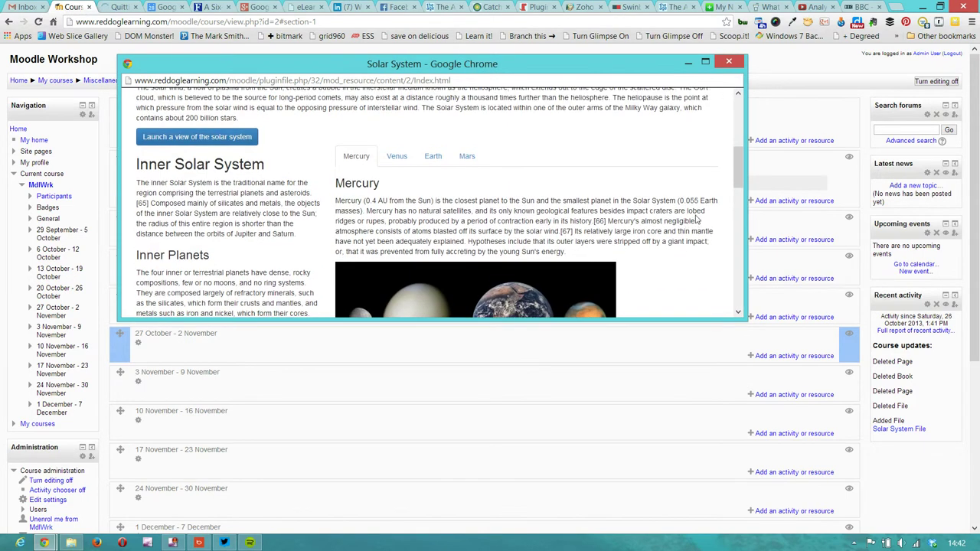
Alternately narrow and widen the pop-up window, and examine the Inner Planets section in the narrow layout.
{"action": "left_click_drag", "start_coordinate": [746, 220], "coordinate": [628, 240]}
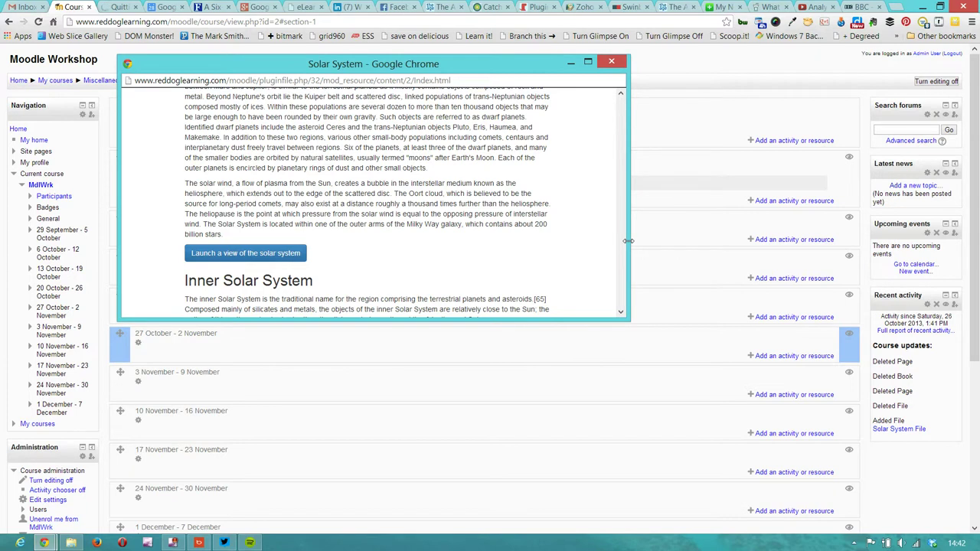
{"action": "left_click_drag", "start_coordinate": [628, 241], "coordinate": [656, 245]}
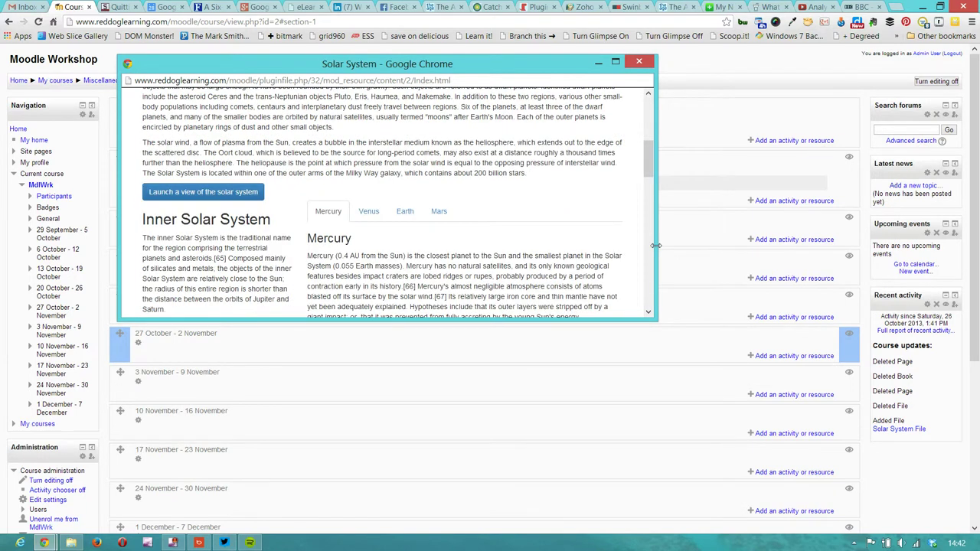
{"action": "left_click_drag", "start_coordinate": [656, 245], "coordinate": [624, 253]}
{"action": "scroll", "coordinate": [361, 236], "scroll_direction": "down", "scroll_amount": 3}
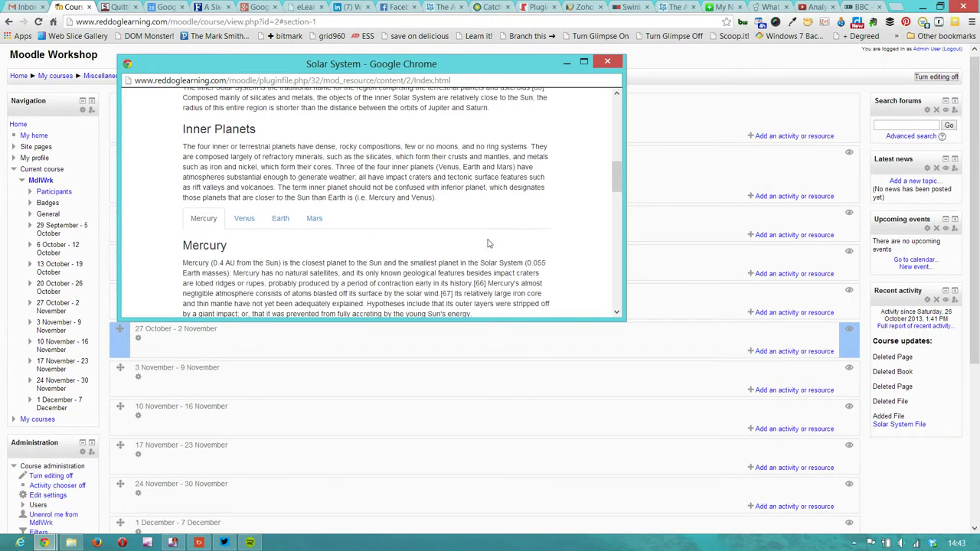
{"action": "scroll", "coordinate": [197, 229], "scroll_direction": "down", "scroll_amount": 1}
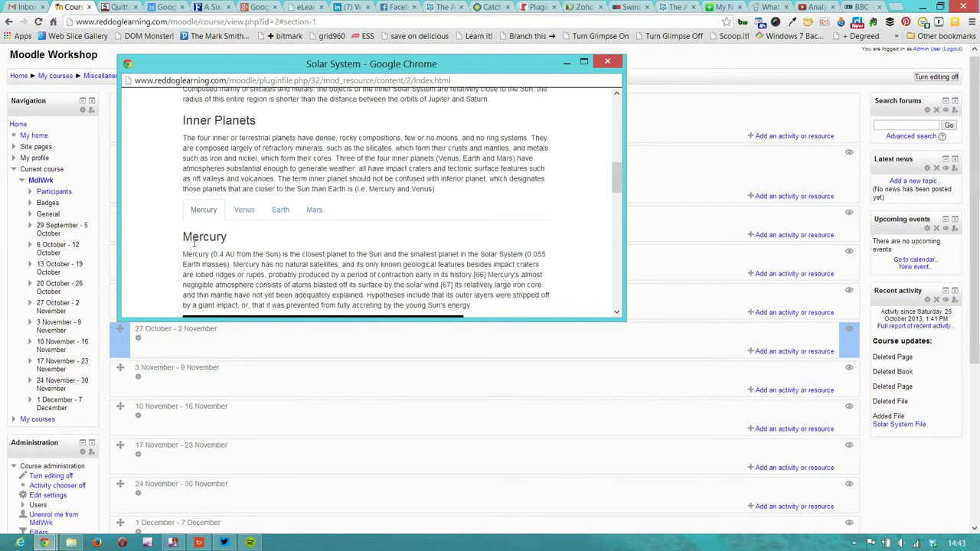
Widen the pop-up window to check the column layout, and narrow it again to compare the tab section.
{"action": "left_click_drag", "start_coordinate": [625, 230], "coordinate": [673, 228]}
{"action": "scroll", "coordinate": [643, 230], "scroll_direction": "up", "scroll_amount": 4}
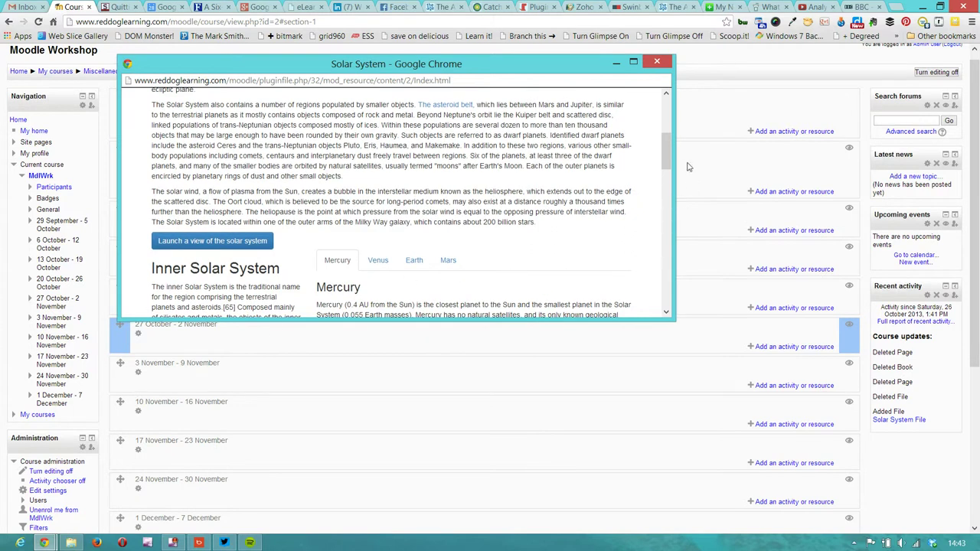
{"action": "left_click_drag", "start_coordinate": [666, 164], "coordinate": [668, 169]}
{"action": "left_click_drag", "start_coordinate": [644, 197], "coordinate": [536, 197]}
{"action": "scroll", "coordinate": [470, 221], "scroll_direction": "down", "scroll_amount": 3}
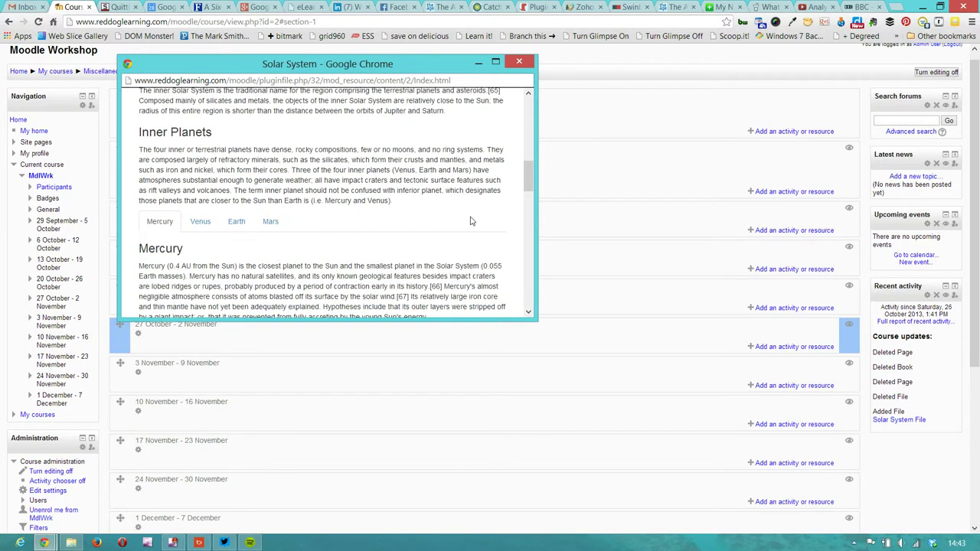
Test the Venus, Earth and Mars tabs in the narrow pop-up and examine the content down to the Jupiter section.
{"action": "left_click", "coordinate": [196, 192]}
{"action": "left_click", "coordinate": [237, 189]}
{"action": "left_click", "coordinate": [271, 188]}
{"action": "scroll", "coordinate": [454, 202], "scroll_direction": "down", "scroll_amount": 6}
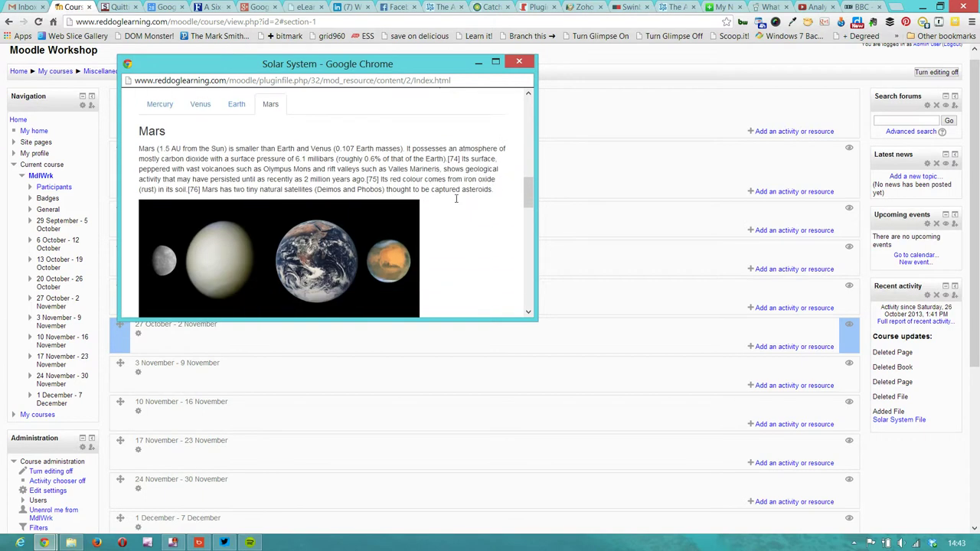
{"action": "scroll", "coordinate": [455, 202], "scroll_direction": "down", "scroll_amount": 3}
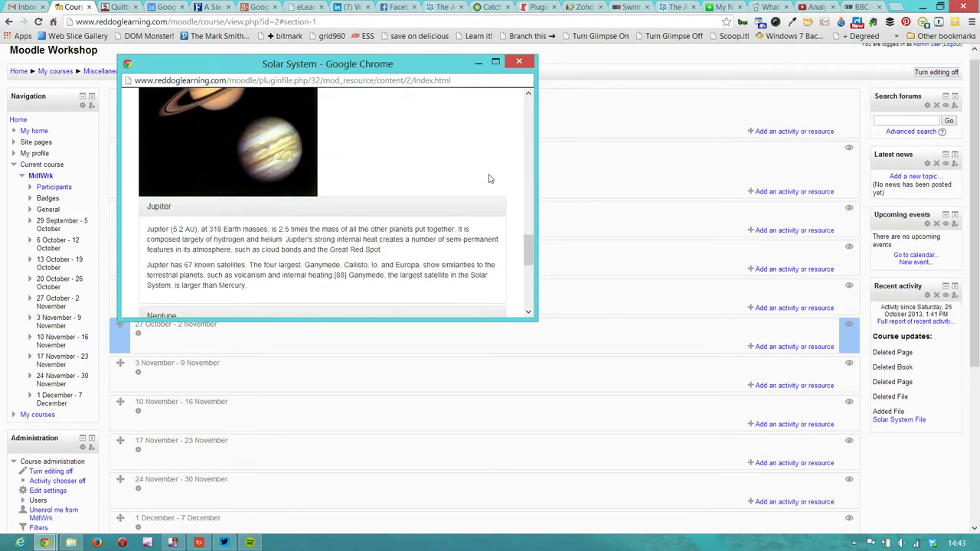
Widen the pop-up window and return to the Inner Solar System section to check the two-column layout.
{"action": "left_click_drag", "start_coordinate": [538, 182], "coordinate": [717, 193]}
{"action": "scroll", "coordinate": [660, 190], "scroll_direction": "up", "scroll_amount": 5}
{"action": "scroll", "coordinate": [660, 190], "scroll_direction": "up", "scroll_amount": 10}
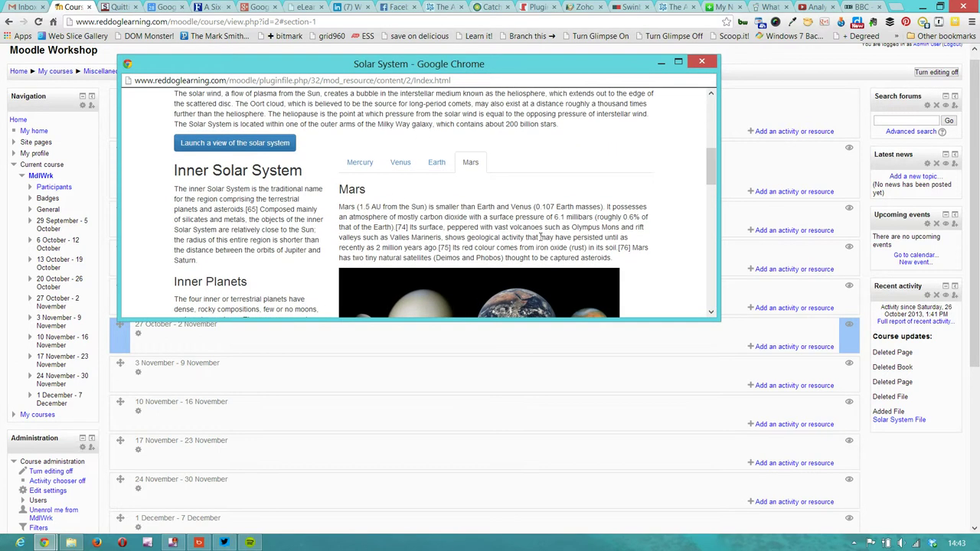
Examine the Outer Solar System section in the pop-up and close the pop-up window.
{"action": "left_click_drag", "start_coordinate": [710, 178], "coordinate": [708, 212]}
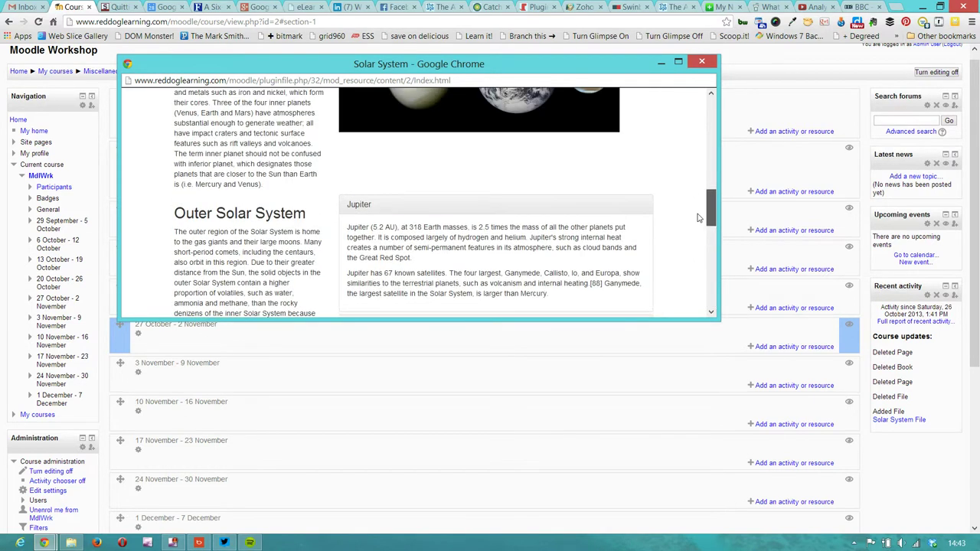
{"action": "left_click", "coordinate": [704, 62]}
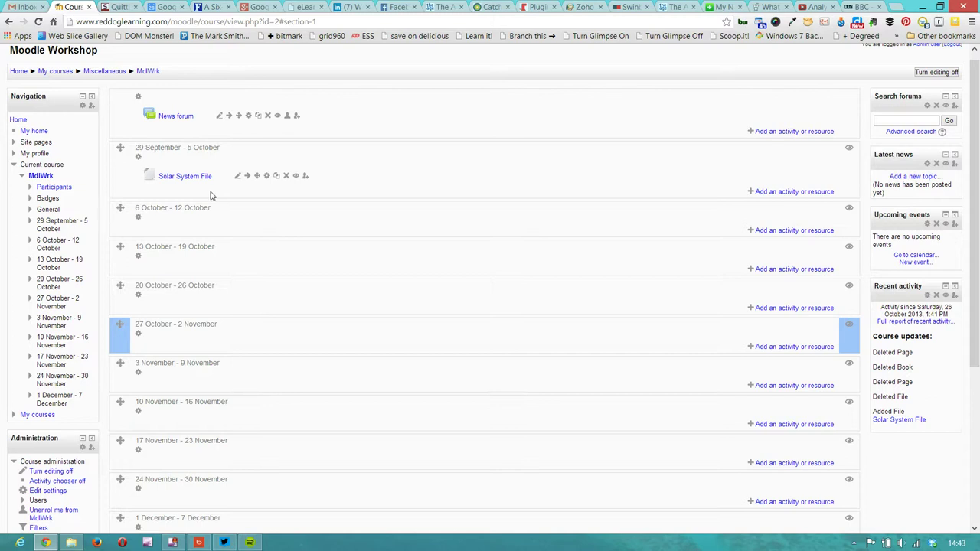
Add a Page resource to the 6 October - 12 October section of the course.
{"action": "scroll", "coordinate": [304, 228], "scroll_direction": "down", "scroll_amount": 1}
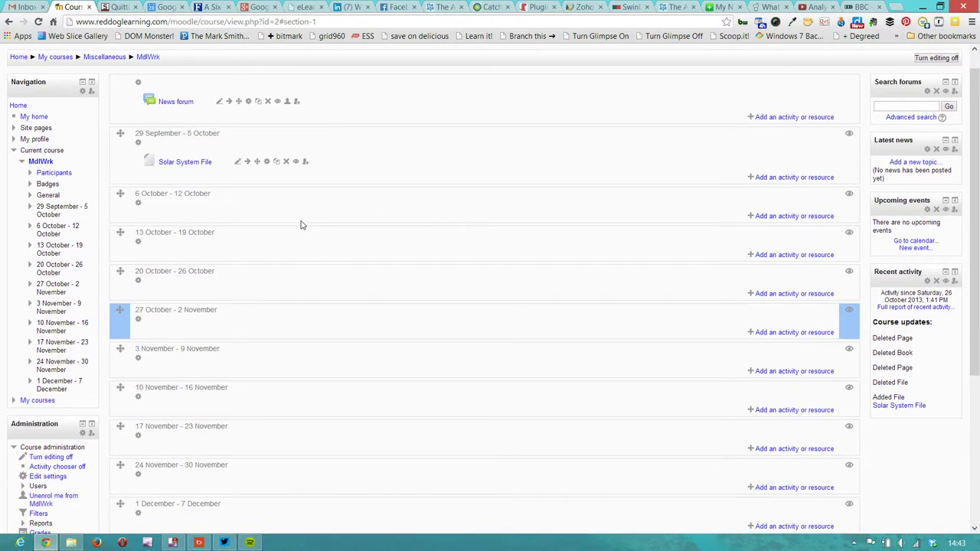
{"action": "left_click", "coordinate": [782, 220]}
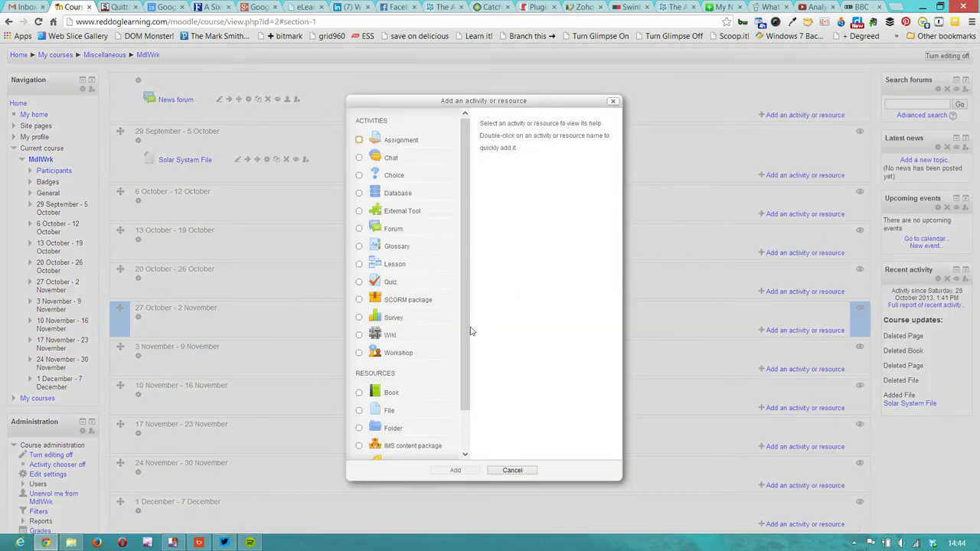
{"action": "left_click_drag", "start_coordinate": [467, 360], "coordinate": [436, 460]}
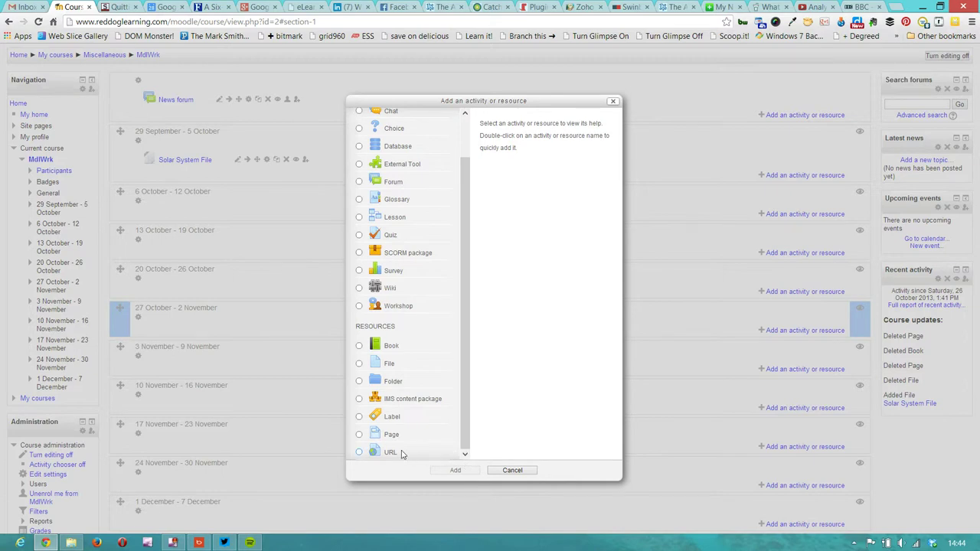
{"action": "left_click", "coordinate": [359, 434]}
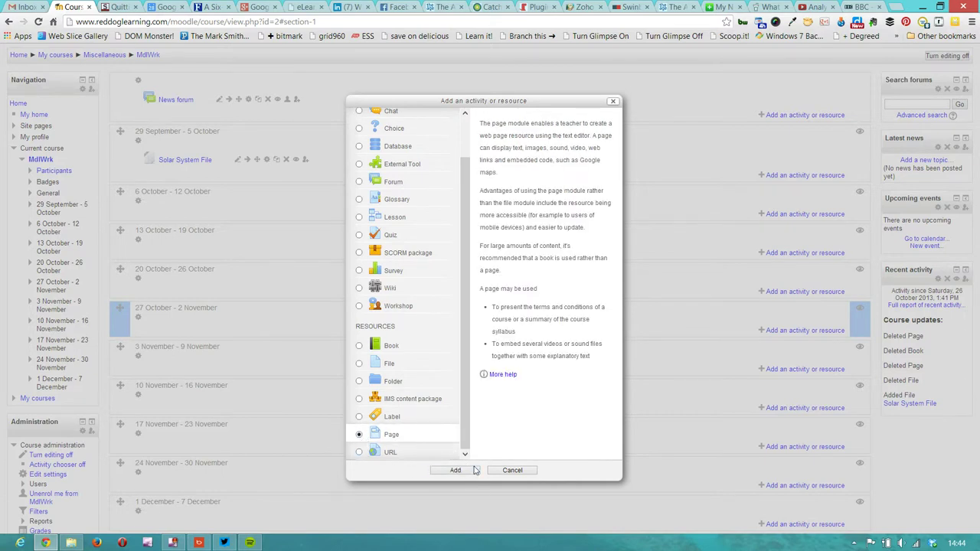
{"action": "left_click", "coordinate": [456, 470]}
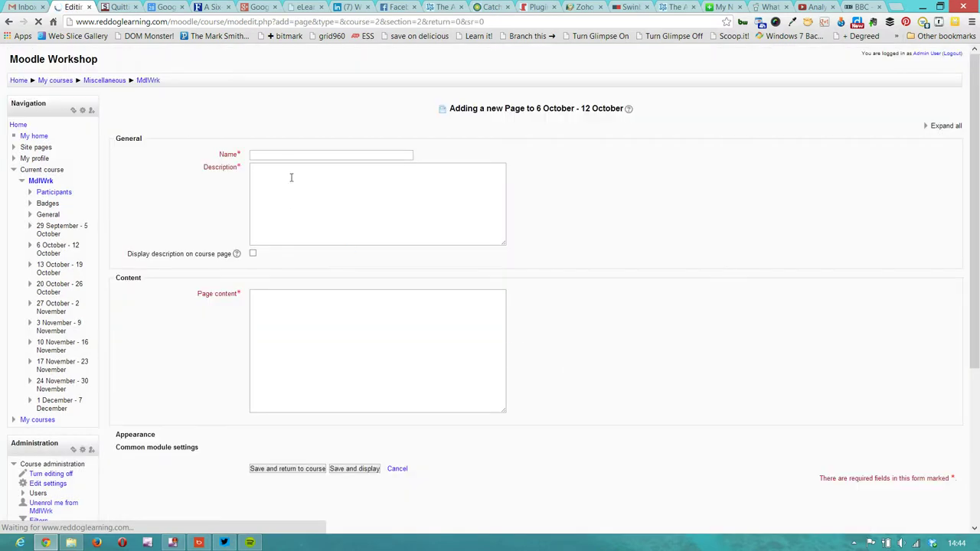
Name the new page "Solar System Page" and enter "Page demi" as its description.
{"action": "left_click", "coordinate": [291, 153]}
{"action": "type", "text": "Sola"}
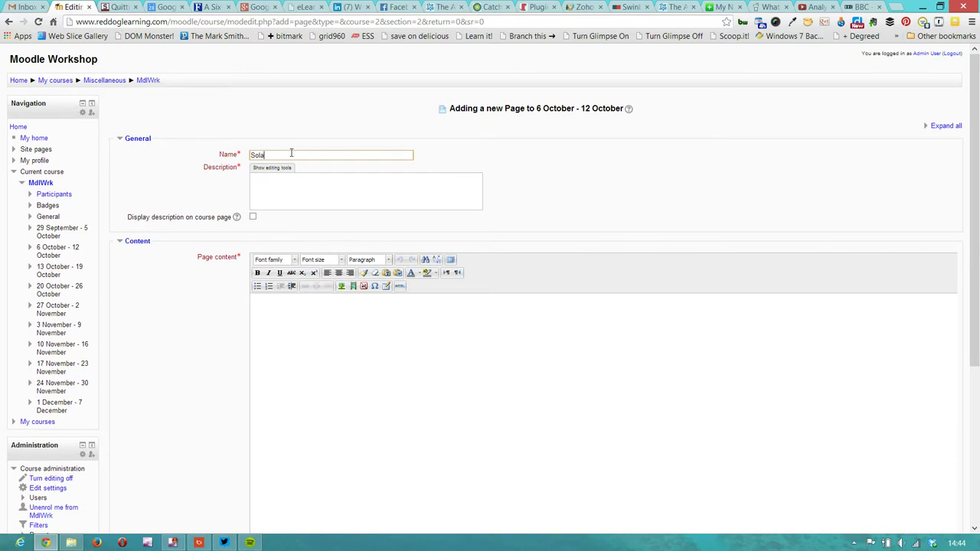
{"action": "type", "text": "r System Pa"}
{"action": "left_click", "coordinate": [289, 182]}
{"action": "type", "text": "Page dem"}
Switch to File Explorer and open Index.html from the BootstrapExample folder in Sublime Text 2.
{"action": "scroll", "coordinate": [215, 277], "scroll_direction": "down", "scroll_amount": 3}
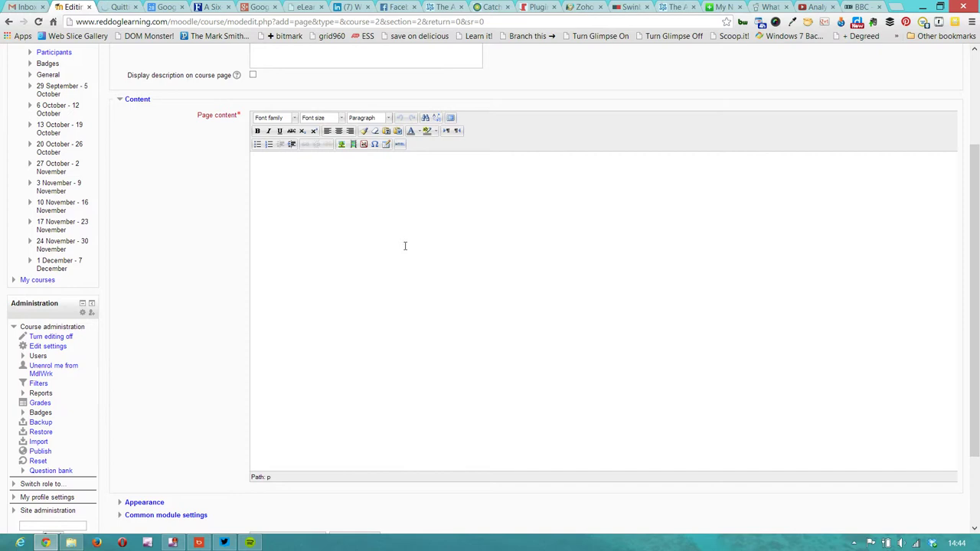
{"action": "left_click", "coordinate": [70, 543]}
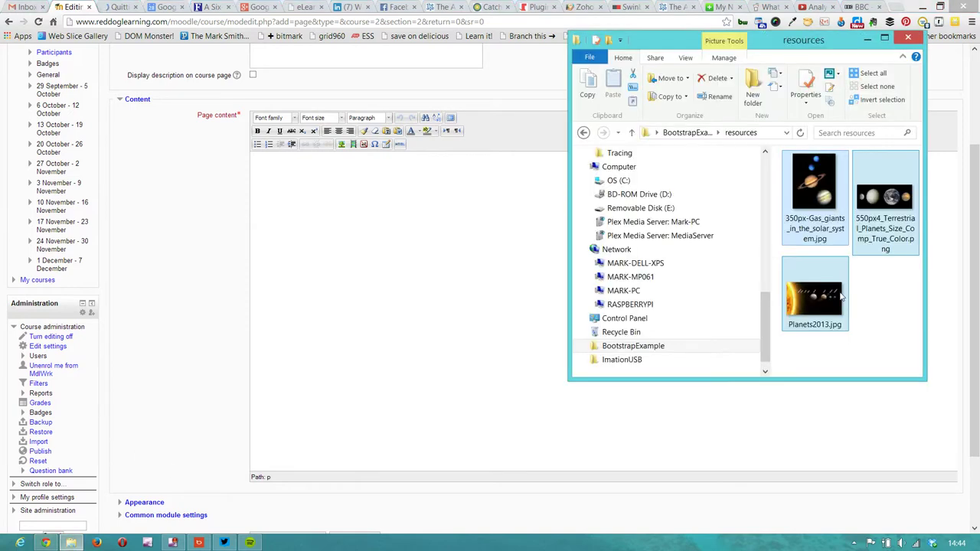
{"action": "left_click", "coordinate": [693, 134]}
{"action": "left_click", "coordinate": [806, 202]}
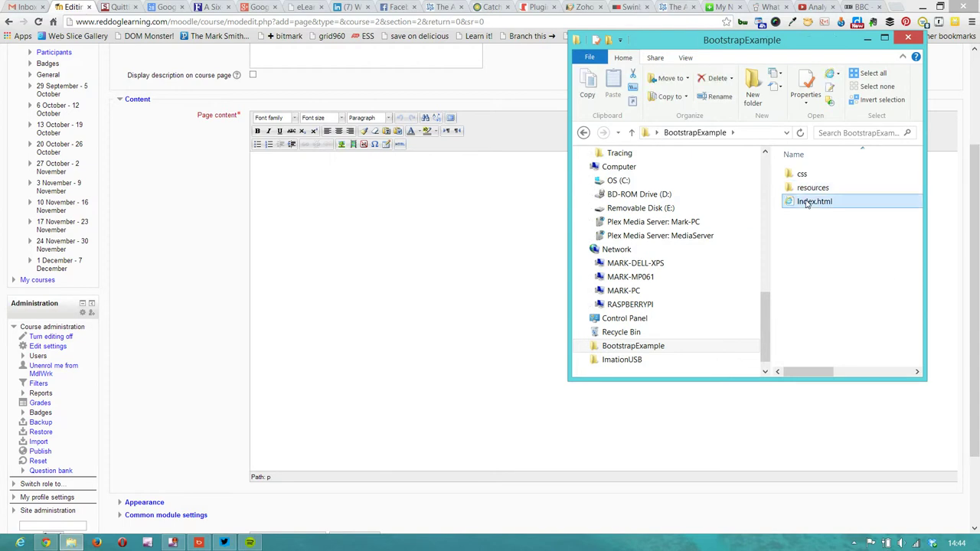
{"action": "right_click", "coordinate": [804, 202]}
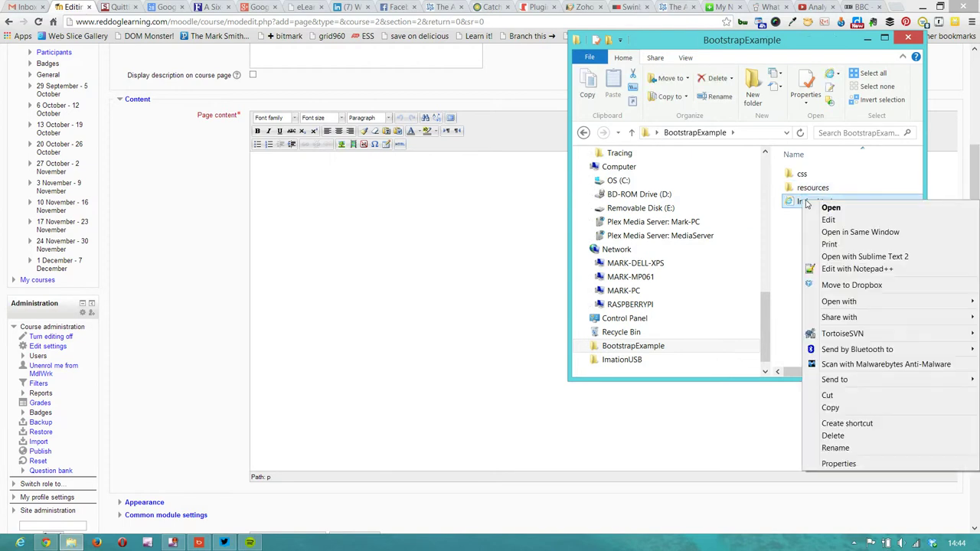
{"action": "left_click", "coordinate": [865, 257]}
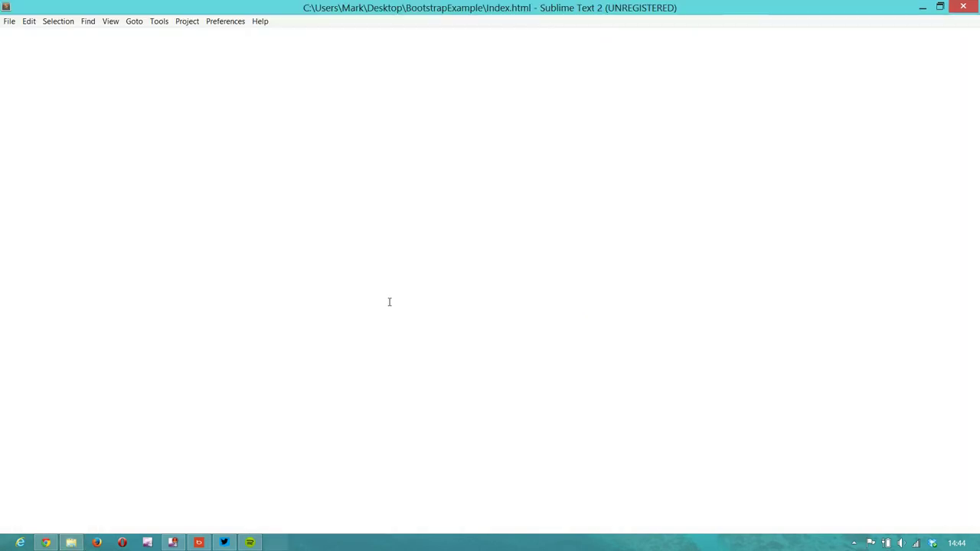
Copy the bootstrap.min.css and bootstrap-theme.min.css link lines from the head of Index.html.
{"action": "scroll", "coordinate": [389, 301], "scroll_direction": "up", "scroll_amount": 20}
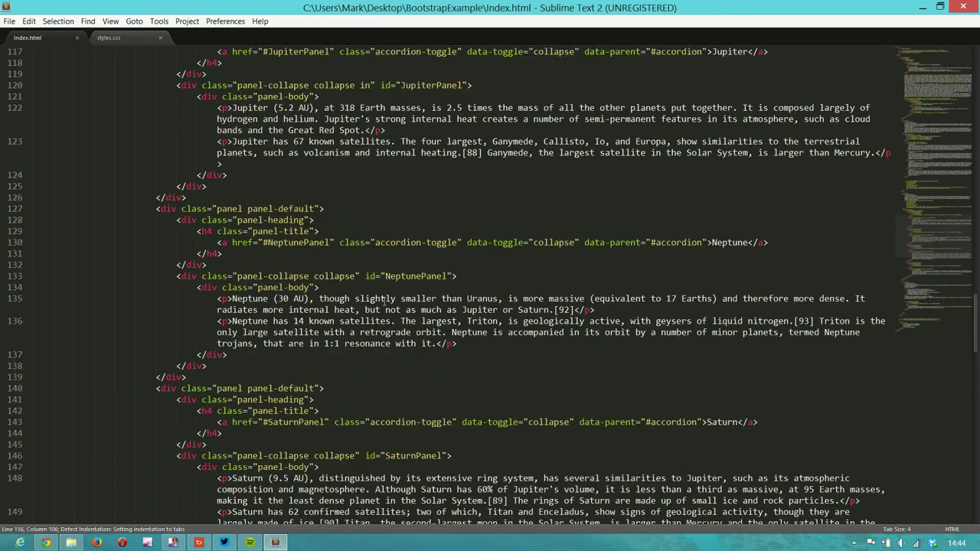
{"action": "scroll", "coordinate": [380, 298], "scroll_direction": "up", "scroll_amount": 16}
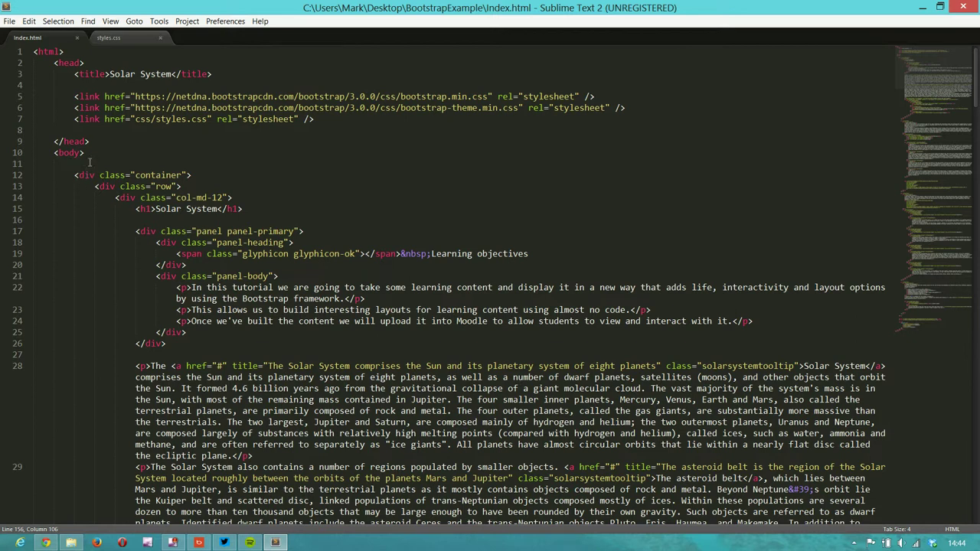
{"action": "left_click_drag", "start_coordinate": [74, 97], "coordinate": [632, 103]}
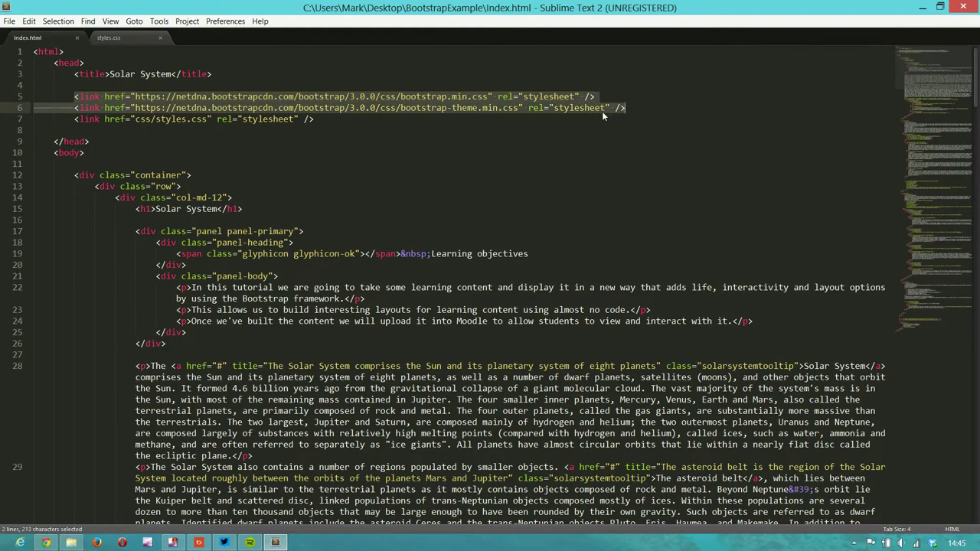
{"action": "key", "text": "ctrl+c"}
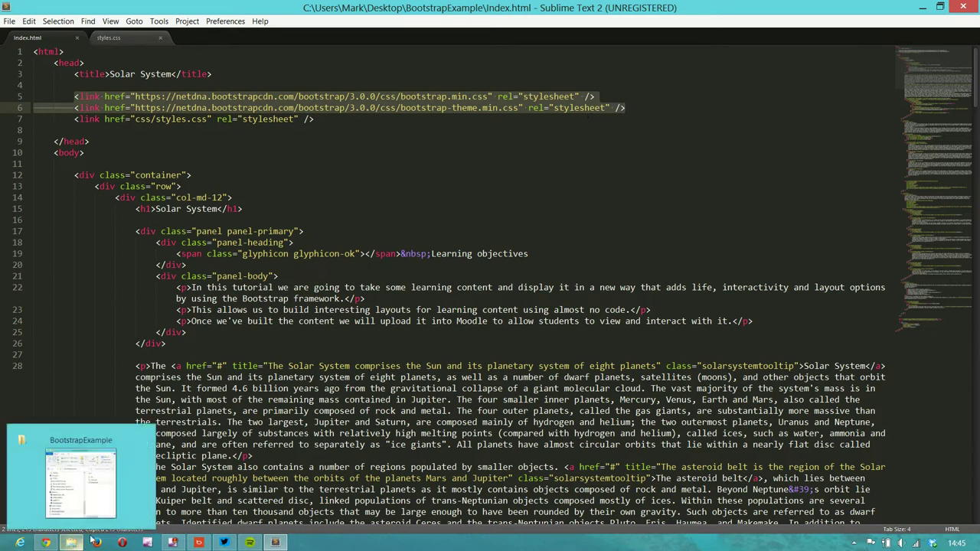
Switch back to Moodle and paste the two stylesheet links into the HTML source of the page content.
{"action": "left_click", "coordinate": [276, 543]}
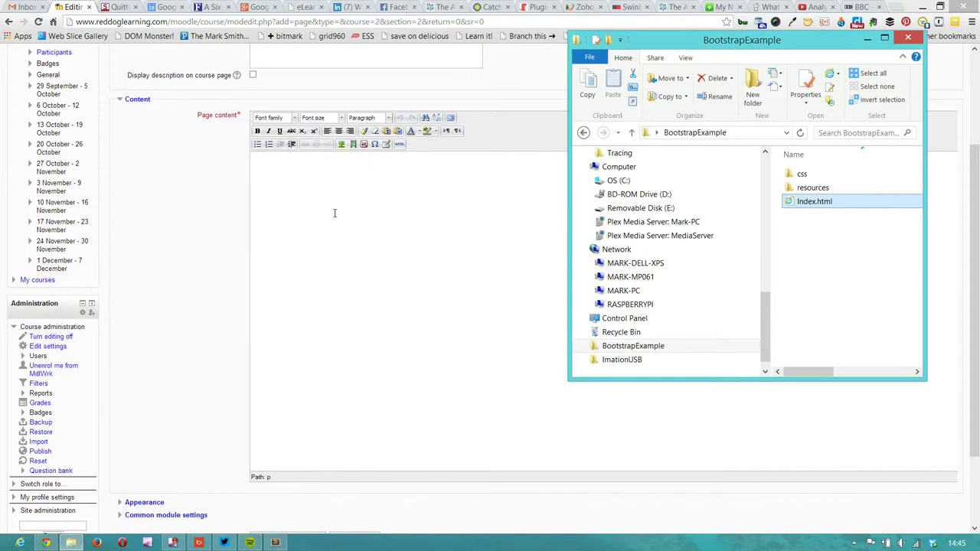
{"action": "left_click", "coordinate": [327, 189]}
{"action": "left_click", "coordinate": [399, 144]}
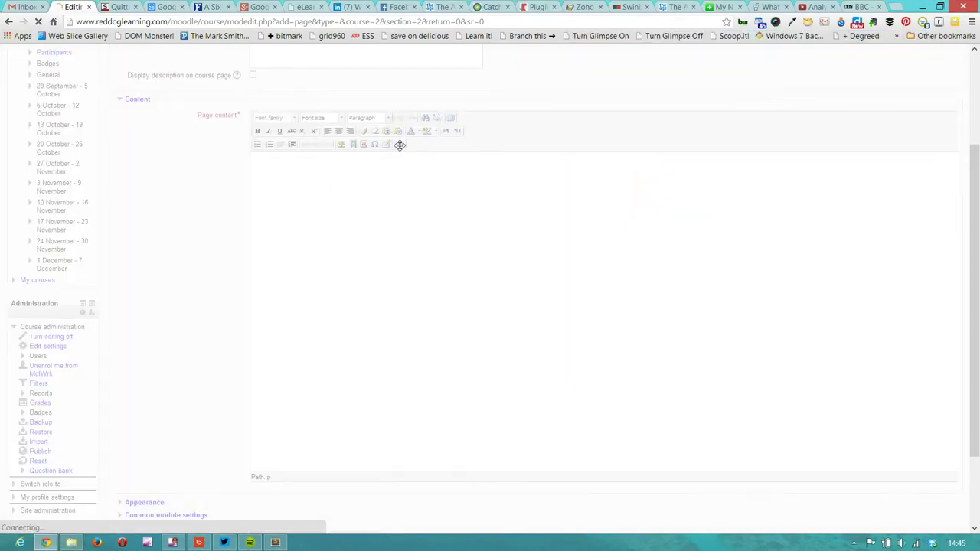
{"action": "key", "text": "ctrl+v"}
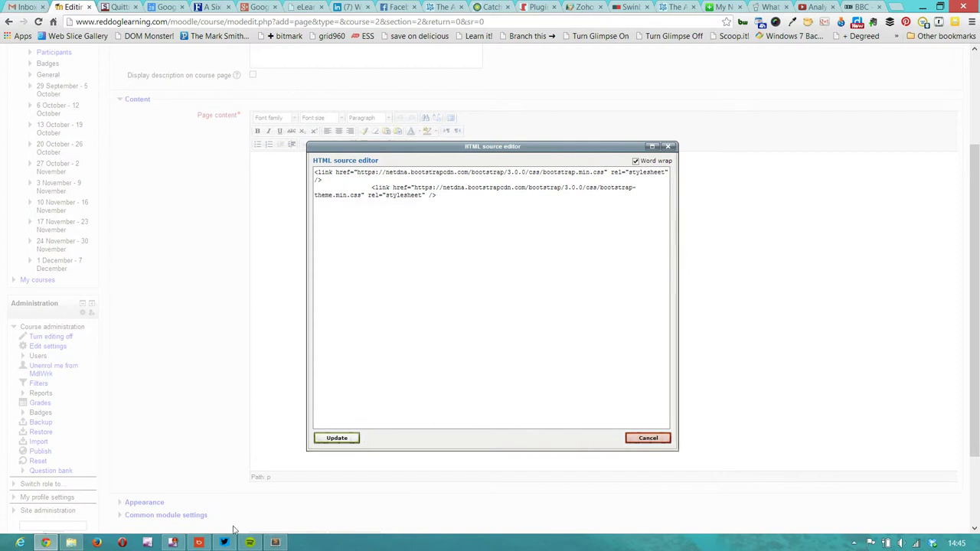
Switch to Sublime Text 2 and copy the Index.html body code from the container div through the last closing script tag.
{"action": "key", "text": "alt+Tab"}
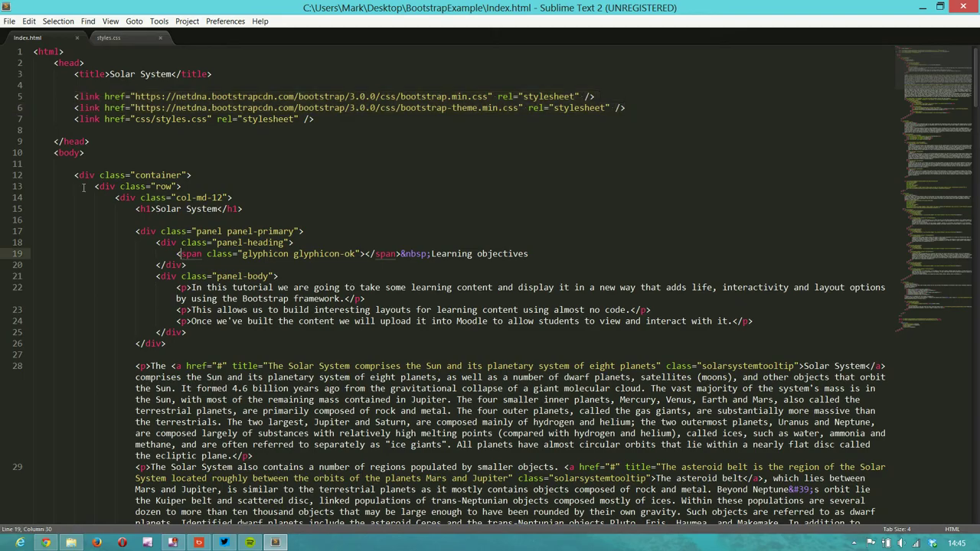
{"action": "left_click_drag", "start_coordinate": [74, 173], "coordinate": [322, 350]}
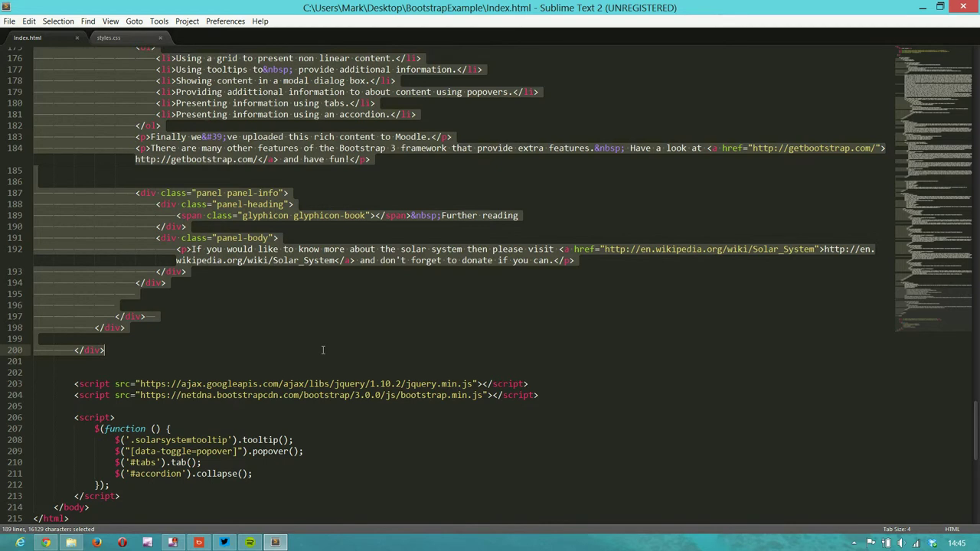
{"action": "left_click_drag", "start_coordinate": [322, 362], "coordinate": [336, 496]}
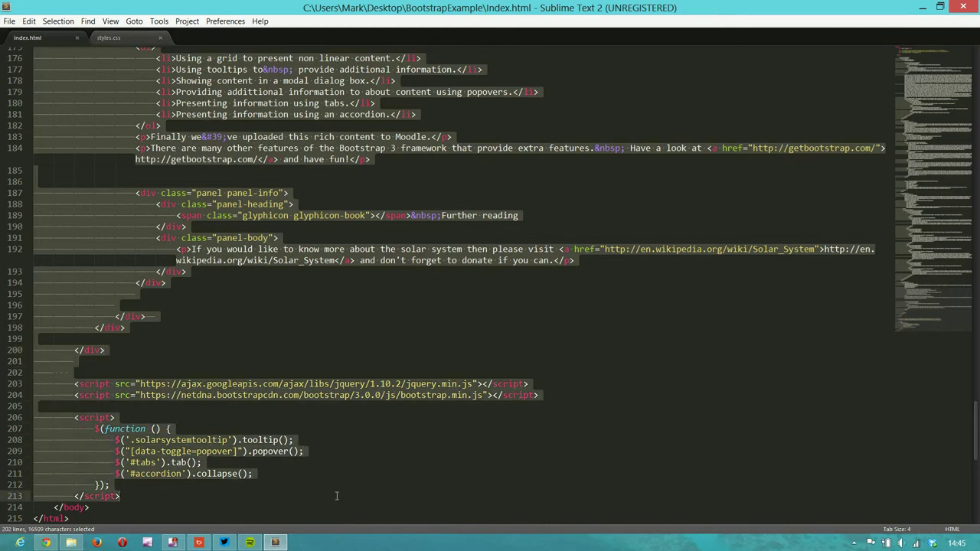
{"action": "key", "text": "ctrl+c"}
Switch to Moodle, paste the body code below the stylesheet links in the HTML source, and review it back to the beginning.
{"action": "mouse_move", "coordinate": [46, 543]}
{"action": "left_click", "coordinate": [80, 475]}
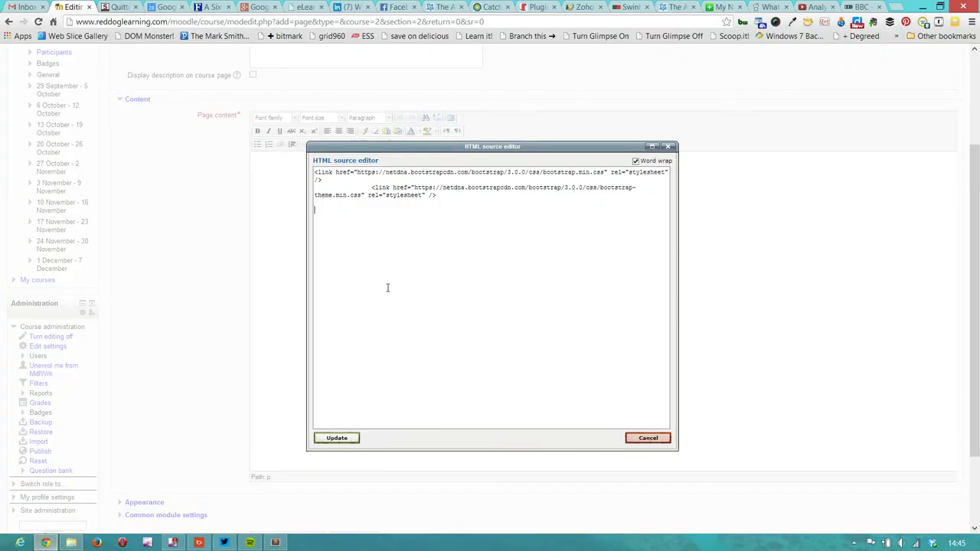
{"action": "key", "text": "ctrl+v"}
{"action": "scroll", "coordinate": [474, 289], "scroll_direction": "up", "scroll_amount": 15}
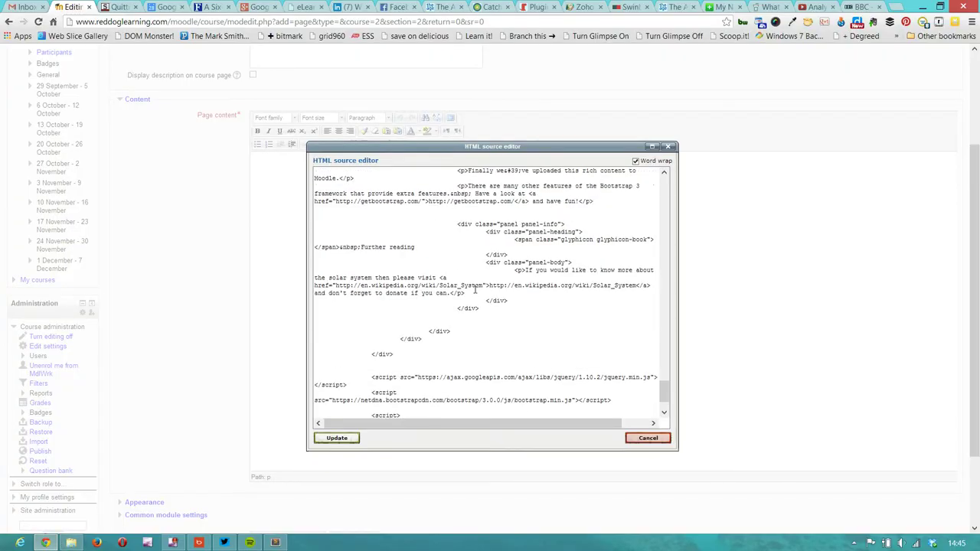
{"action": "scroll", "coordinate": [475, 289], "scroll_direction": "up", "scroll_amount": 15}
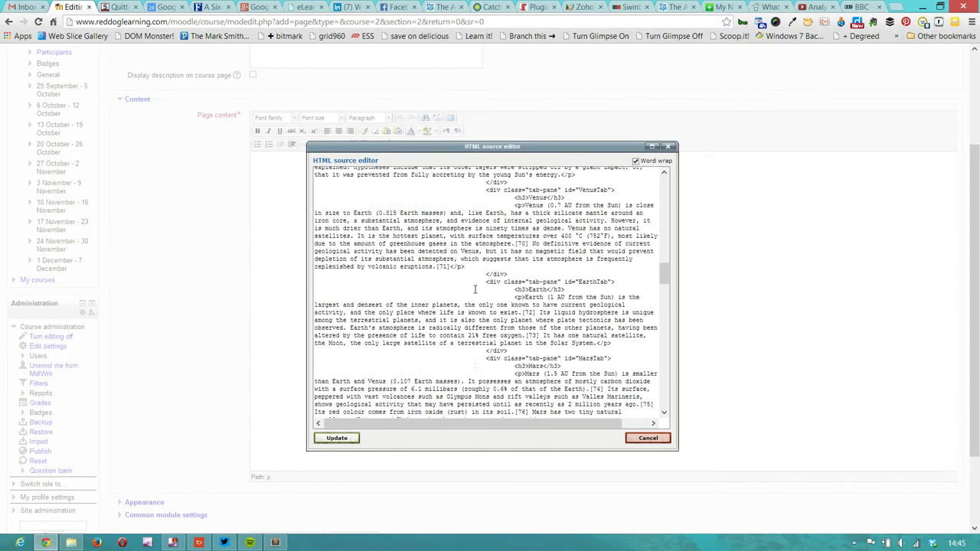
{"action": "scroll", "coordinate": [475, 289], "scroll_direction": "up", "scroll_amount": 10}
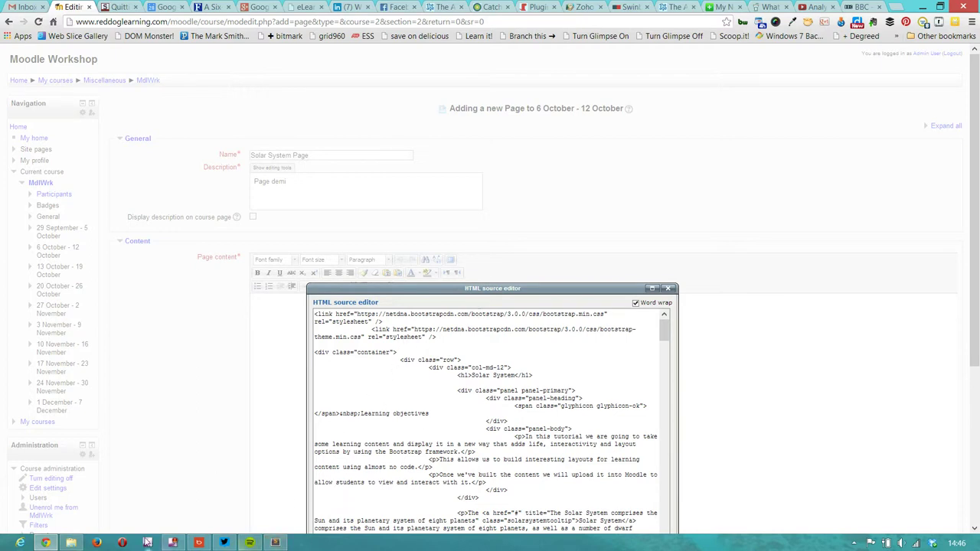
Open styles.css from the BootstrapExample css folder in Sublime Text 2 and copy its whole #myModal .modal-dialog rule.
{"action": "left_click", "coordinate": [70, 543]}
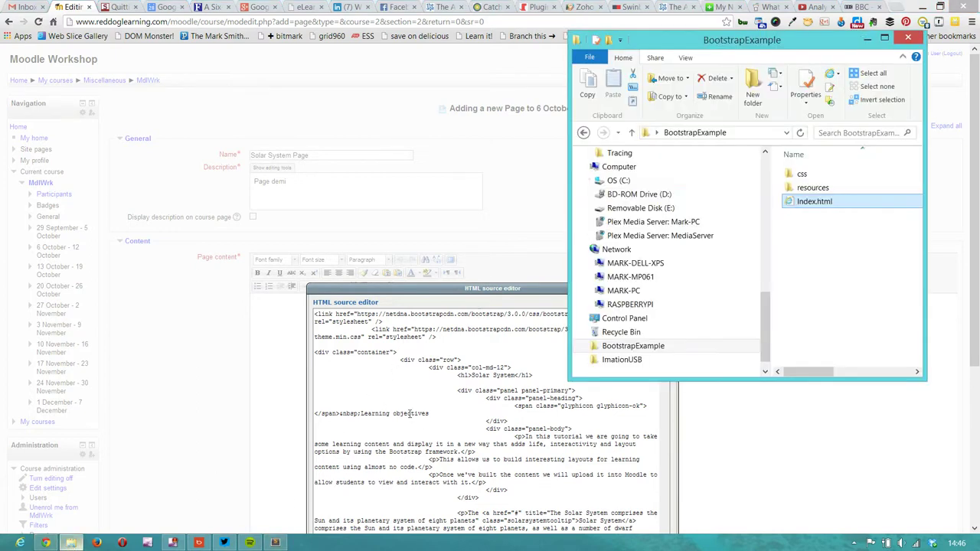
{"action": "double_click", "coordinate": [796, 173]}
{"action": "right_click", "coordinate": [789, 175]}
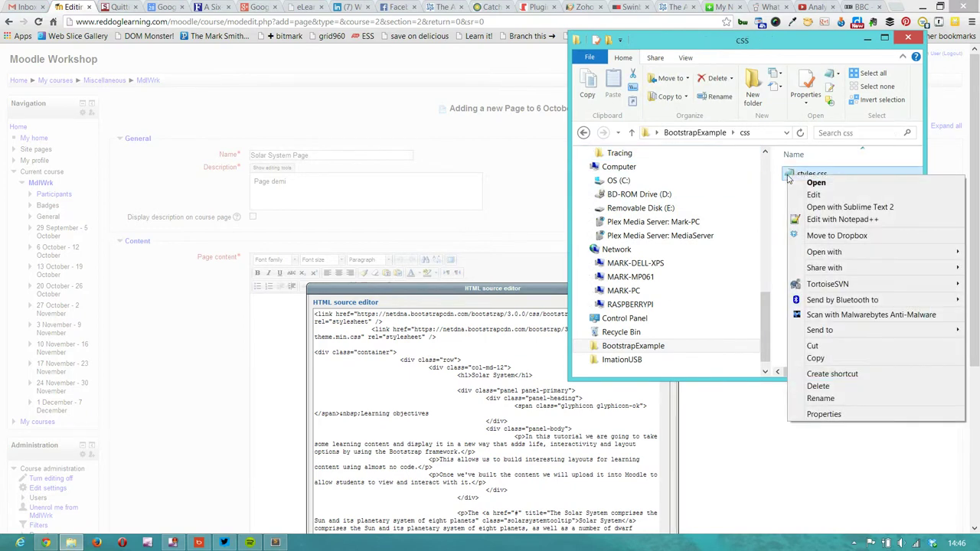
{"action": "left_click", "coordinate": [836, 209]}
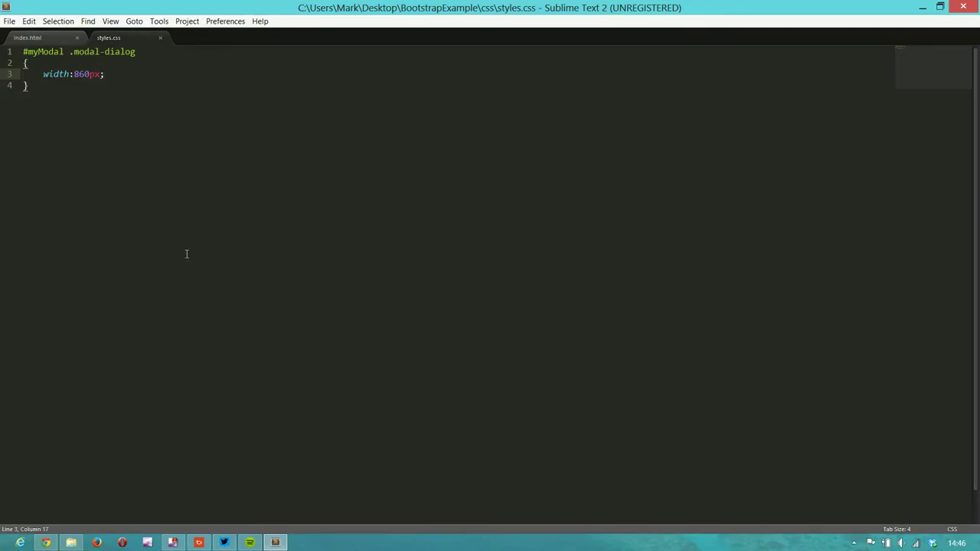
{"action": "left_click_drag", "start_coordinate": [36, 90], "coordinate": [14, 65]}
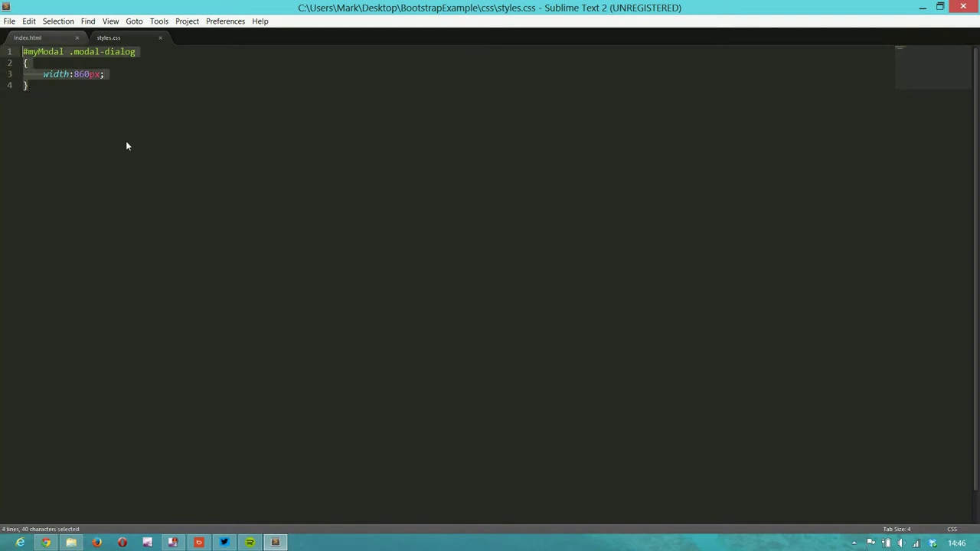
{"action": "key", "text": "ctrl+c"}
Switch back to Moodle and add a <style> block containing the copied #myModal .modal-dialog rule below the stylesheet links in the HTML source.
{"action": "left_click", "coordinate": [276, 546]}
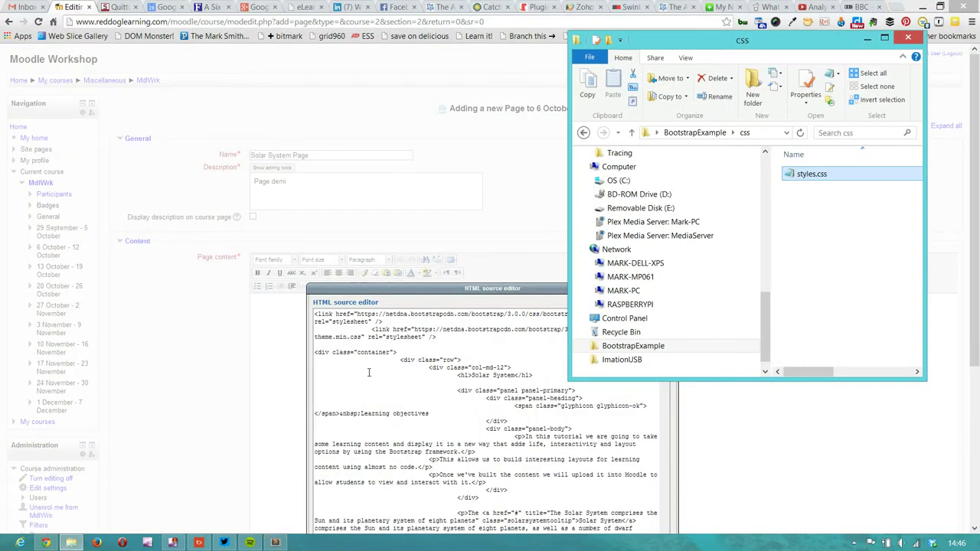
{"action": "left_click", "coordinate": [369, 373]}
{"action": "scroll", "coordinate": [369, 373], "scroll_direction": "down", "scroll_amount": 3}
{"action": "scroll", "coordinate": [367, 372], "scroll_direction": "up", "scroll_amount": 3}
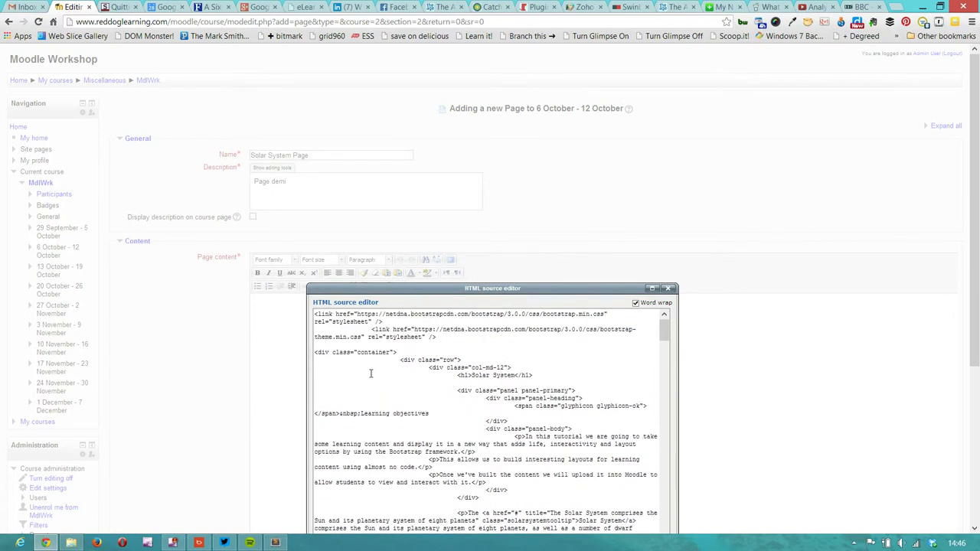
{"action": "left_click", "coordinate": [454, 335]}
{"action": "key", "text": "Return"}
{"action": "key", "text": "Return"}
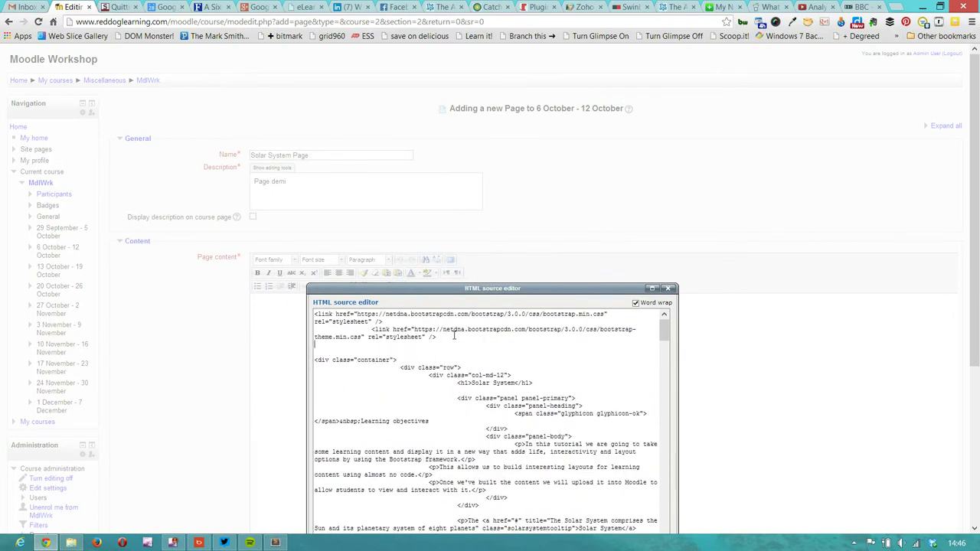
{"action": "type", "text": "<style>"}
{"action": "key", "text": "Return"}
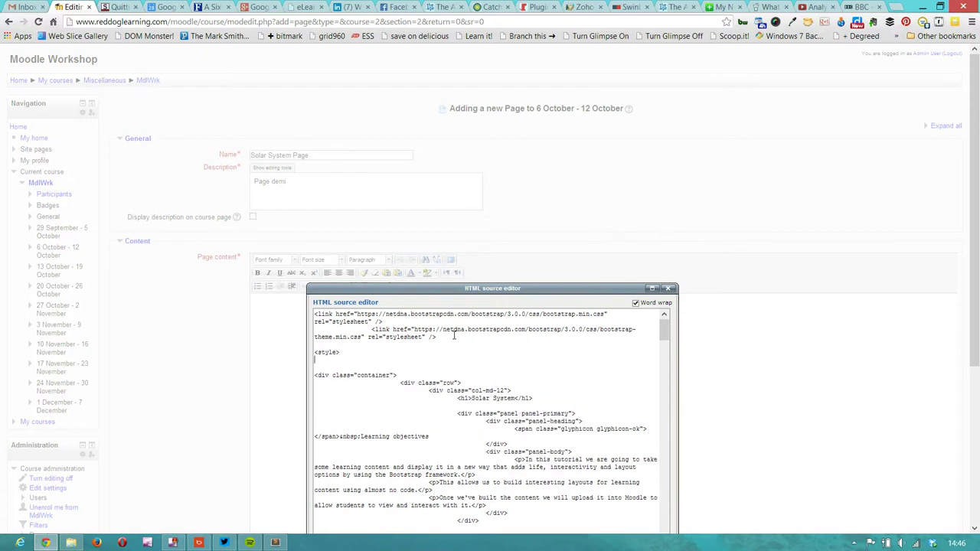
{"action": "type", "text": "</style>"}
{"action": "key", "text": "Return"}
{"action": "key", "text": "ctrl+v"}
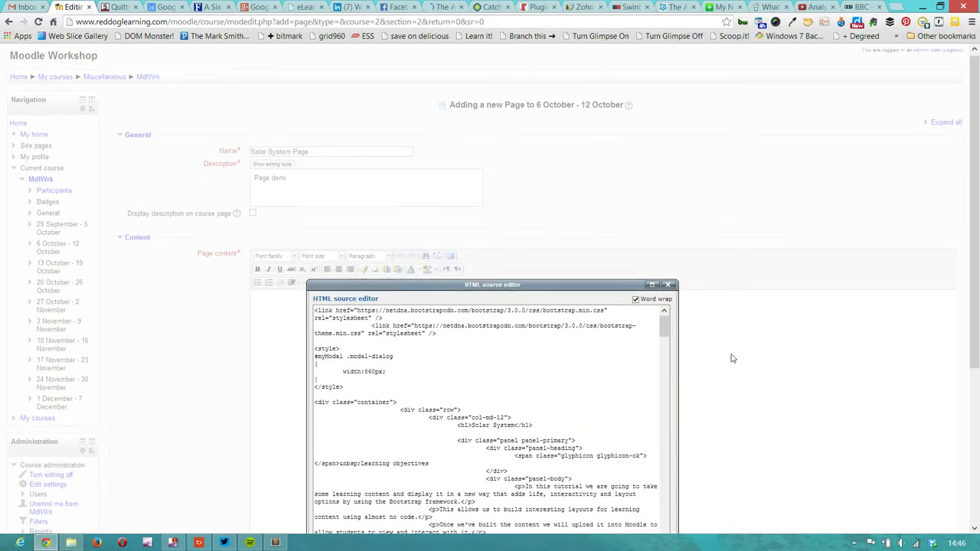
Apply the edited HTML source to the page content.
{"action": "scroll", "coordinate": [842, 329], "scroll_direction": "down", "scroll_amount": 1}
{"action": "left_click_drag", "start_coordinate": [976, 295], "coordinate": [976, 382]}
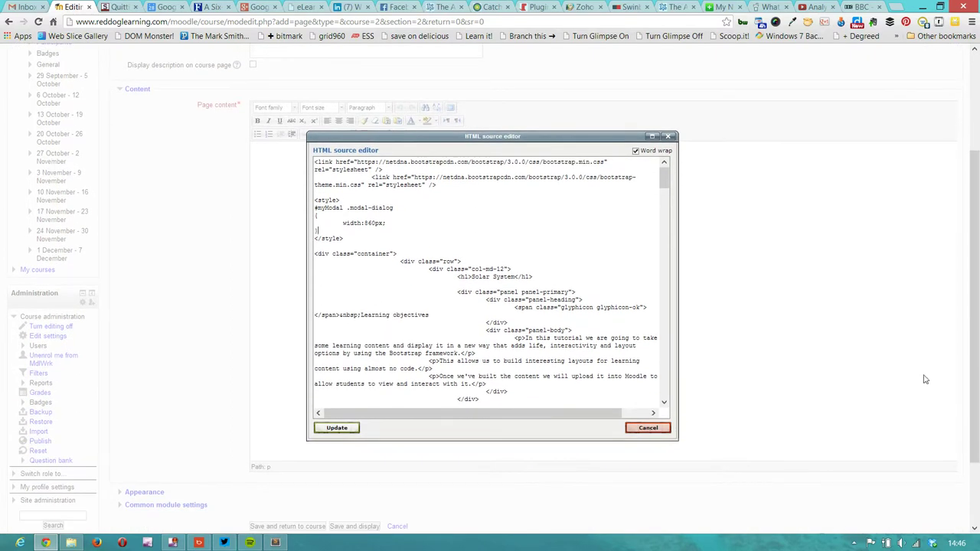
{"action": "left_click", "coordinate": [337, 428]}
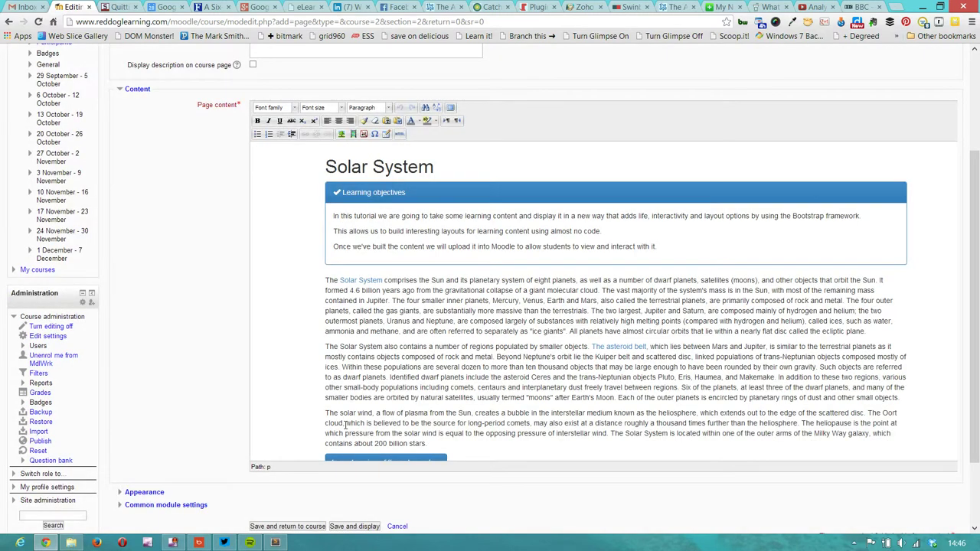
Examine the rendered page content in the editor from the learning objectives to the further reading panel, including the image placeholders.
{"action": "scroll", "coordinate": [747, 354], "scroll_direction": "down", "scroll_amount": 3}
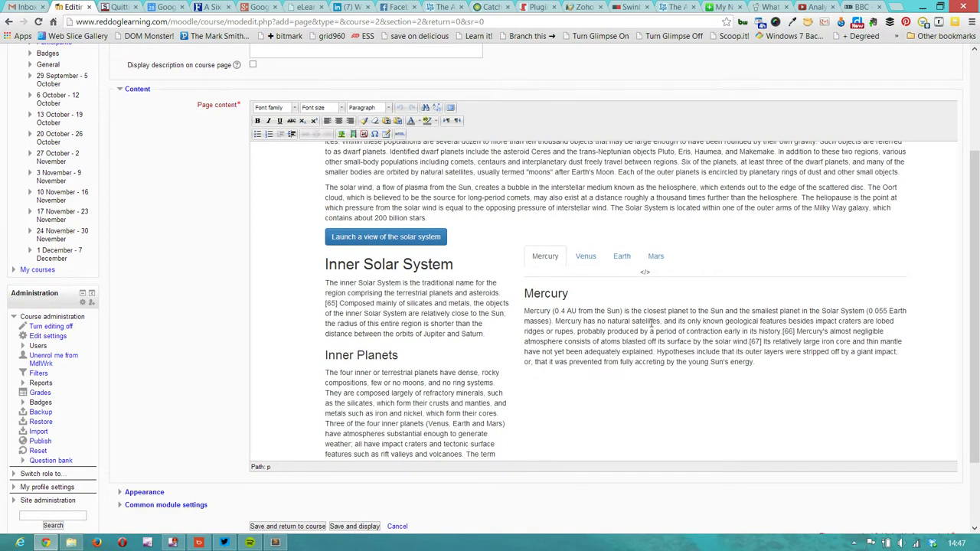
{"action": "scroll", "coordinate": [591, 361], "scroll_direction": "down", "scroll_amount": 2}
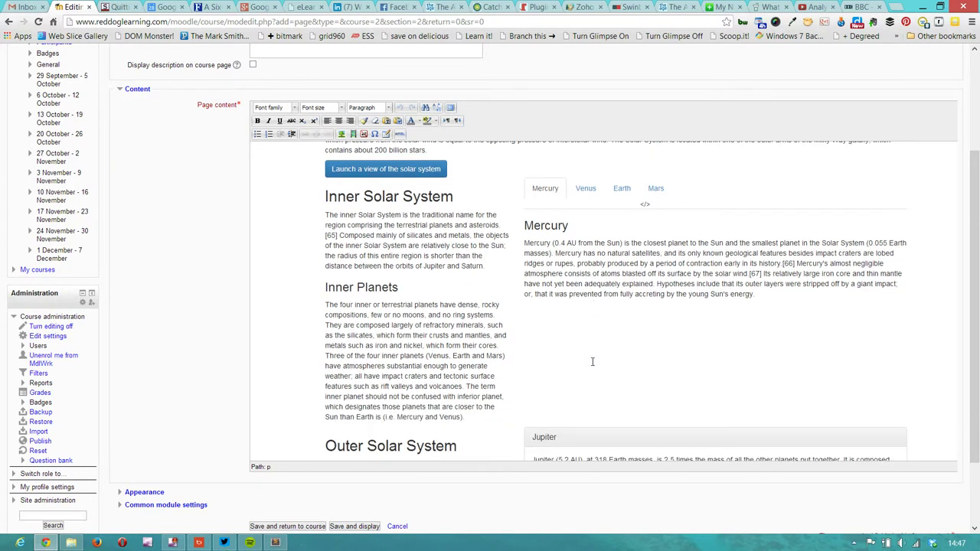
{"action": "scroll", "coordinate": [591, 362], "scroll_direction": "down", "scroll_amount": 3}
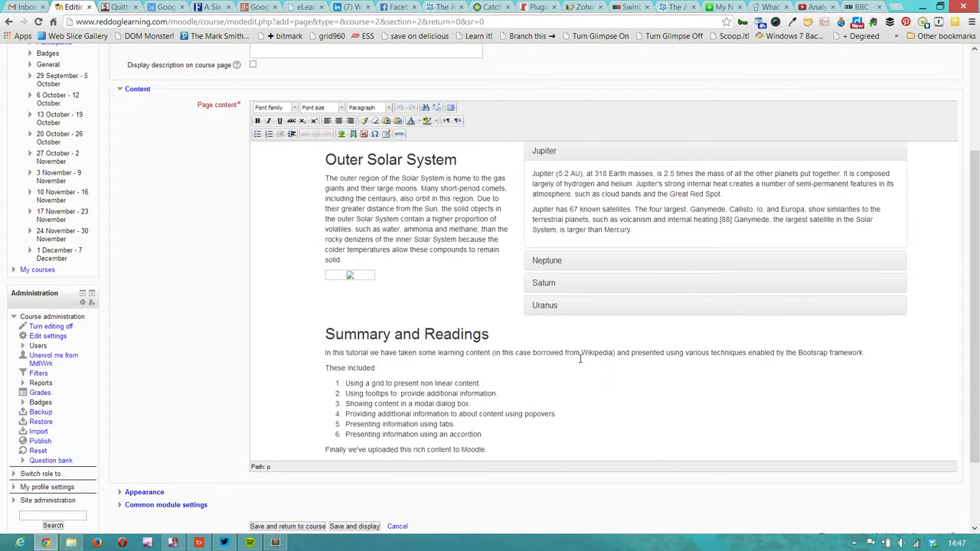
{"action": "scroll", "coordinate": [487, 349], "scroll_direction": "down", "scroll_amount": 2}
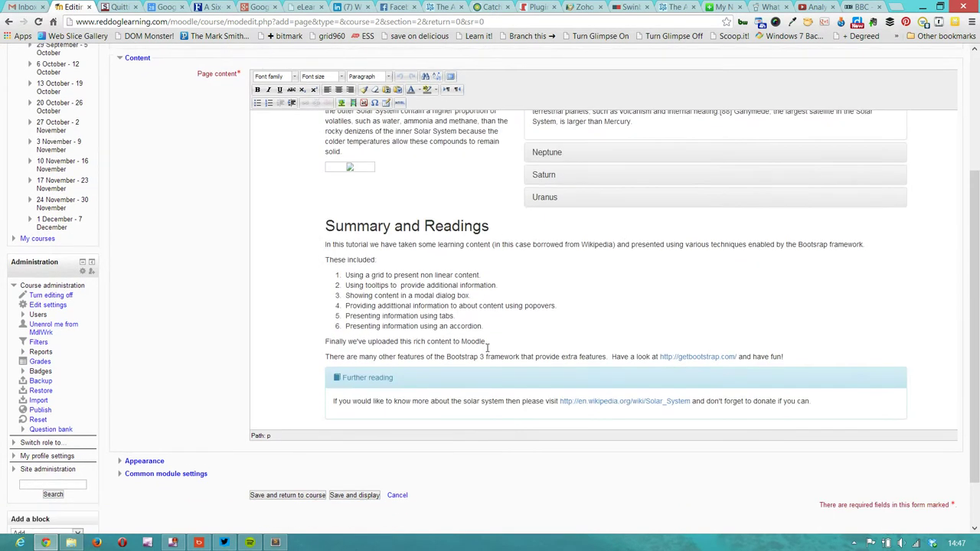
{"action": "scroll", "coordinate": [487, 349], "scroll_direction": "up", "scroll_amount": 7}
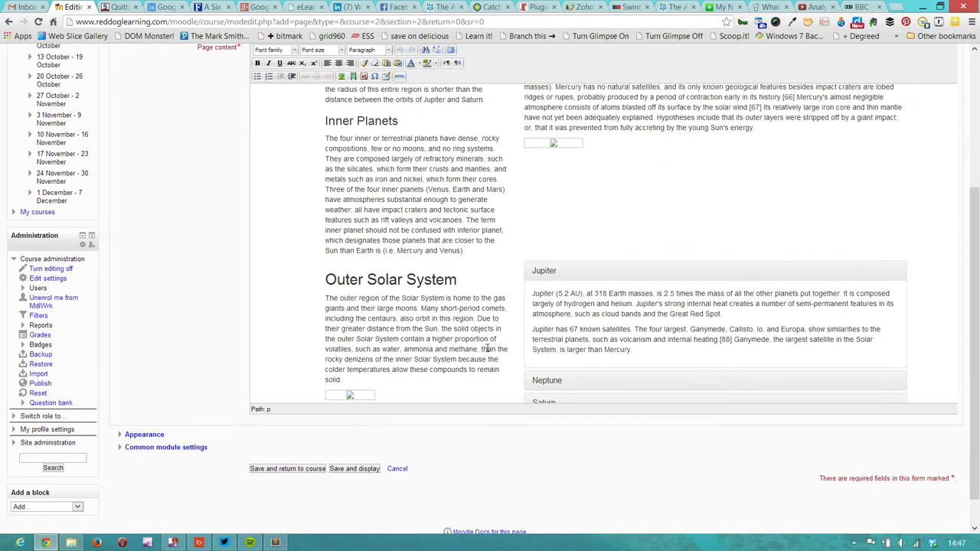
{"action": "scroll", "coordinate": [494, 306], "scroll_direction": "up", "scroll_amount": 1}
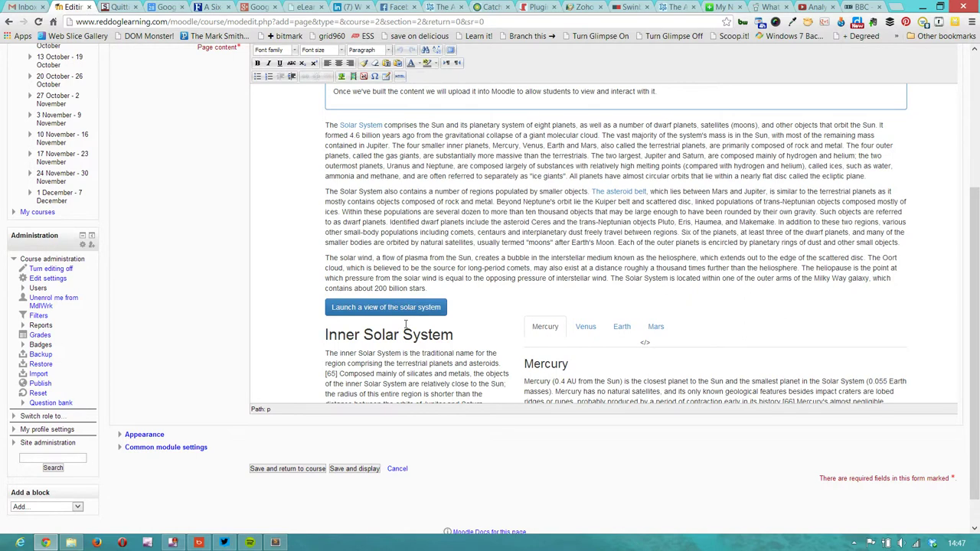
{"action": "scroll", "coordinate": [391, 342], "scroll_direction": "down", "scroll_amount": 1}
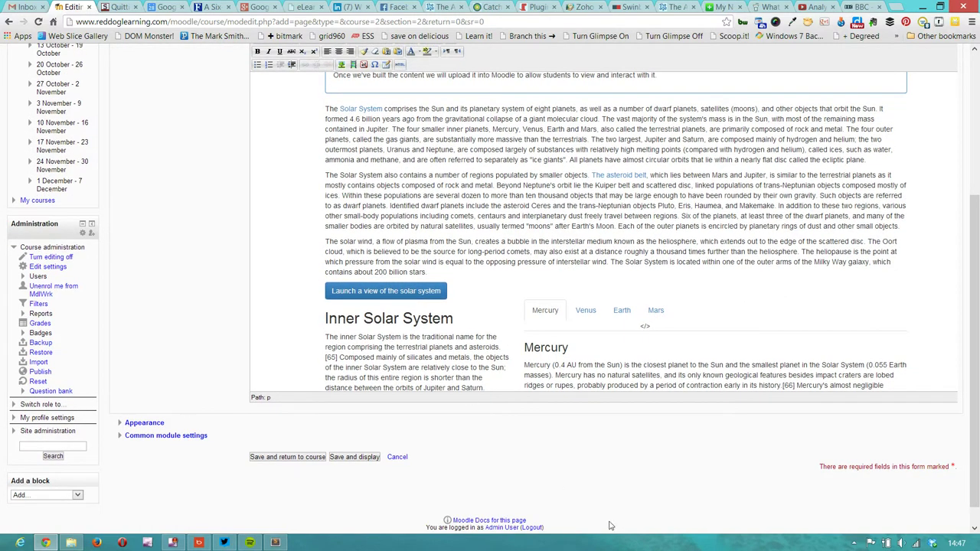
{"action": "scroll", "coordinate": [824, 281], "scroll_direction": "down", "scroll_amount": 3}
{"action": "scroll", "coordinate": [823, 282], "scroll_direction": "down", "scroll_amount": 2}
{"action": "scroll", "coordinate": [822, 280], "scroll_direction": "down", "scroll_amount": 1}
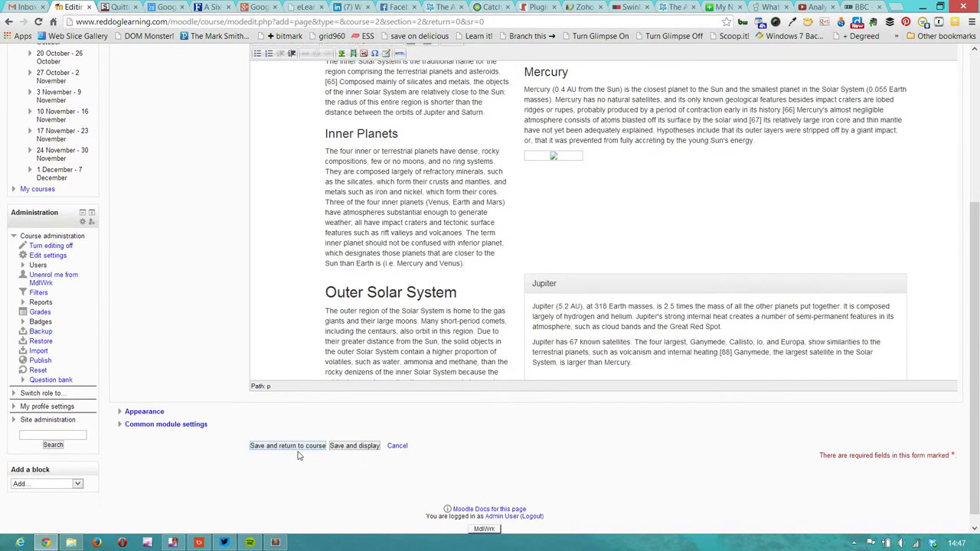
Save the page resource, return to the course, and open Solar System Page in the 6 October - 12 October section.
{"action": "left_click", "coordinate": [271, 442]}
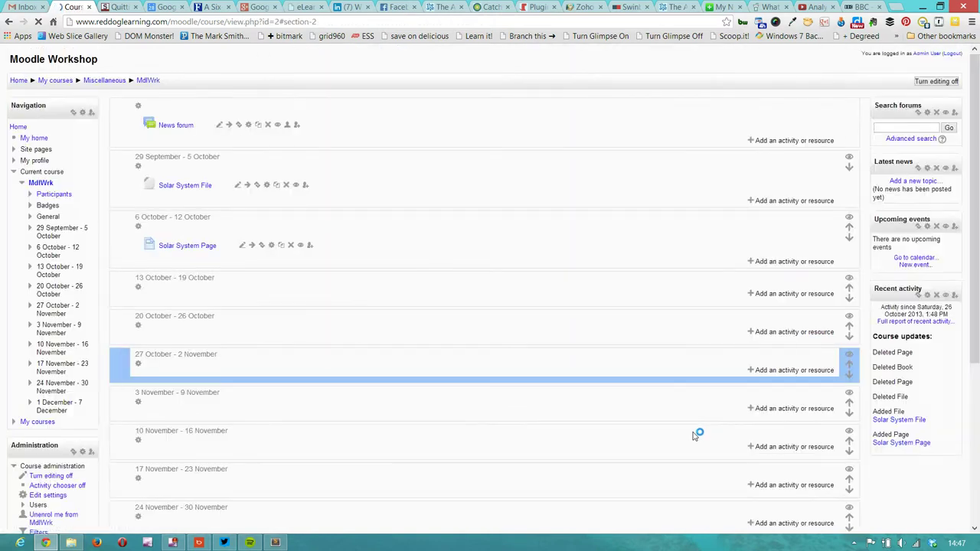
{"action": "scroll", "coordinate": [371, 457], "scroll_direction": "up", "scroll_amount": 3}
{"action": "left_click", "coordinate": [177, 248]}
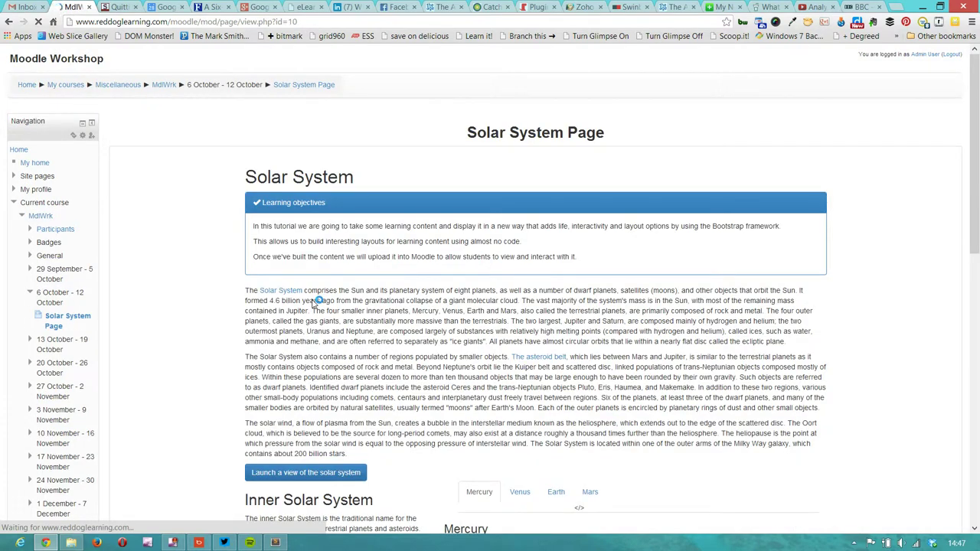
Check the planet tabs on the published page by viewing Venus, Earth and Mars in turn.
{"action": "scroll", "coordinate": [314, 304], "scroll_direction": "down", "scroll_amount": 2}
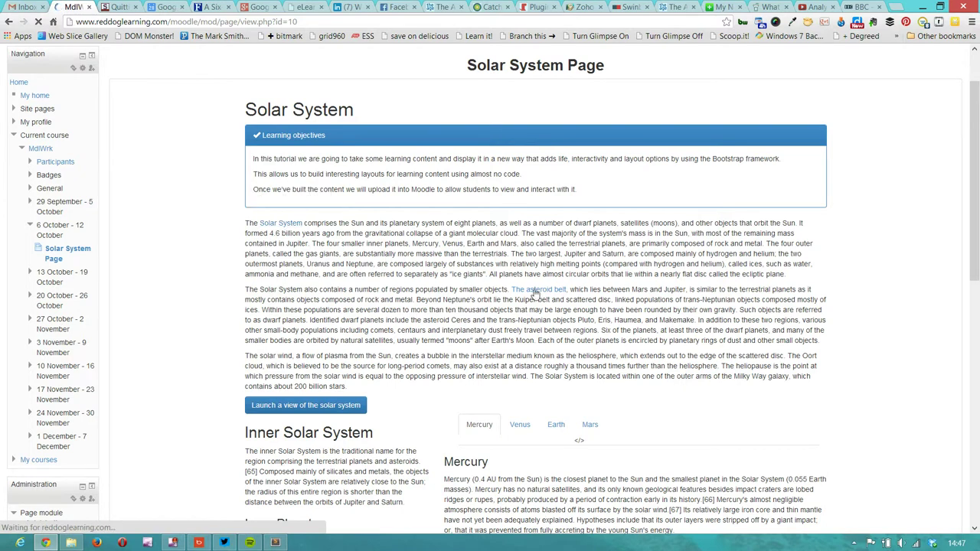
{"action": "scroll", "coordinate": [441, 328], "scroll_direction": "down", "scroll_amount": 3}
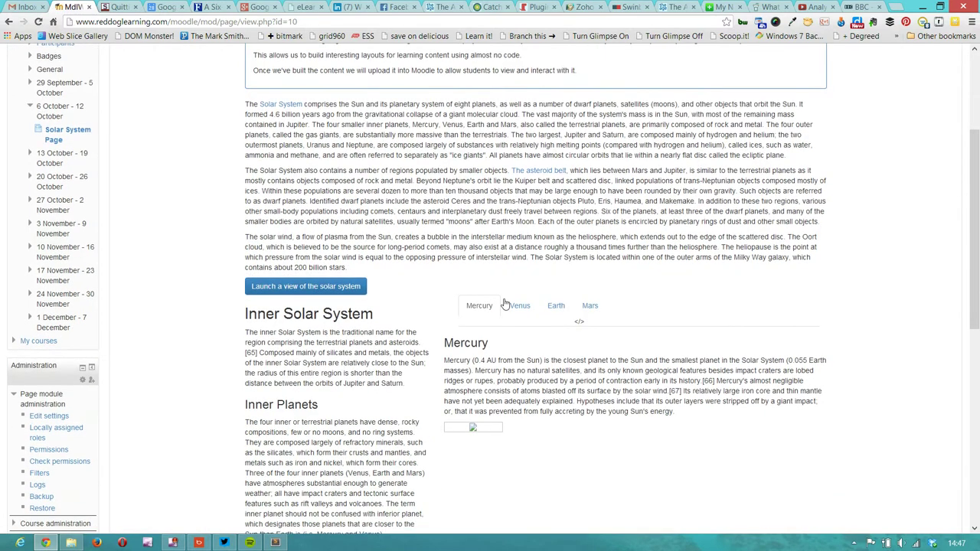
{"action": "left_click", "coordinate": [522, 307]}
{"action": "left_click", "coordinate": [556, 307]}
{"action": "left_click", "coordinate": [590, 306]}
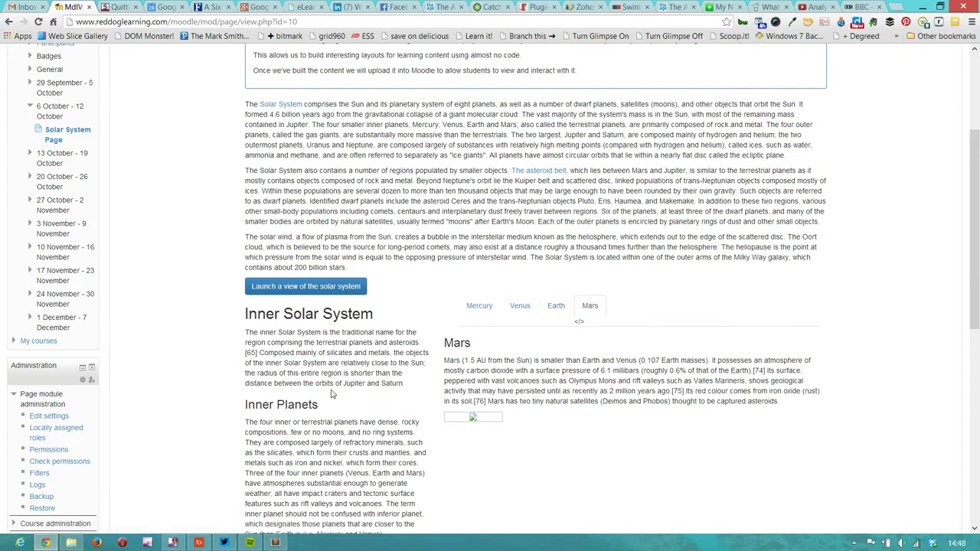
Launch the modal view of the solar system to check it, and close it again.
{"action": "scroll", "coordinate": [333, 391], "scroll_direction": "down", "scroll_amount": 2}
{"action": "scroll", "coordinate": [332, 389], "scroll_direction": "down", "scroll_amount": 2}
{"action": "scroll", "coordinate": [332, 368], "scroll_direction": "up", "scroll_amount": 2}
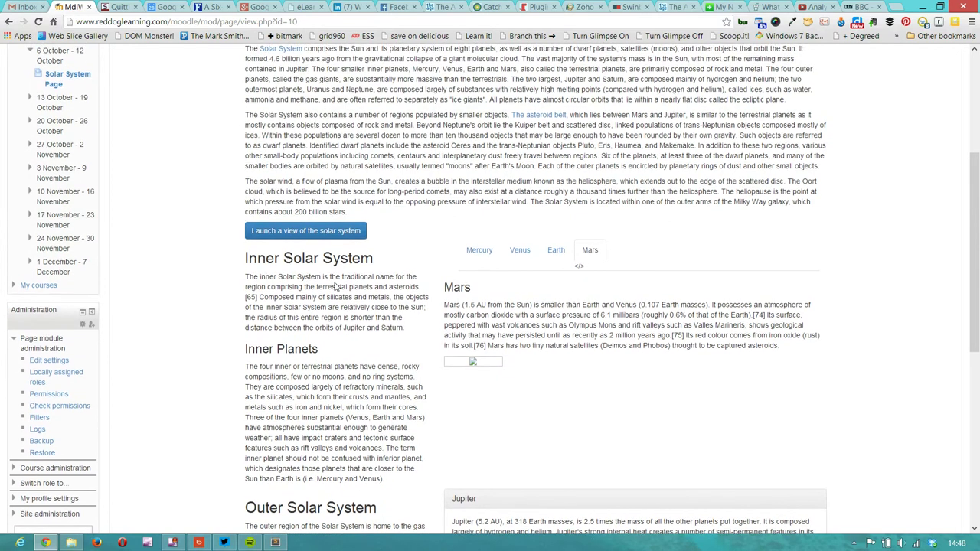
{"action": "left_click", "coordinate": [335, 234]}
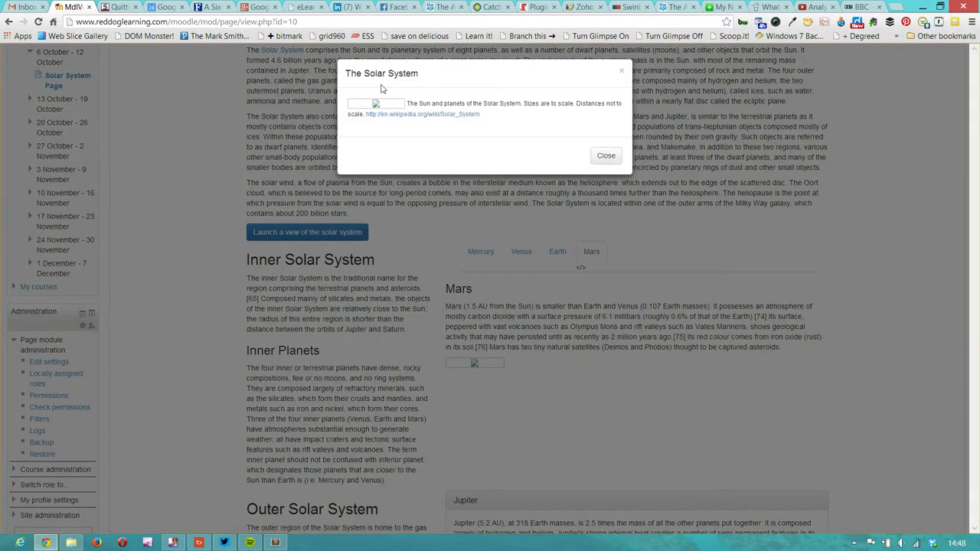
{"action": "left_click", "coordinate": [621, 71]}
Show and hide the popover on the image below the Mars text to check it.
{"action": "scroll", "coordinate": [331, 379], "scroll_direction": "down", "scroll_amount": 3}
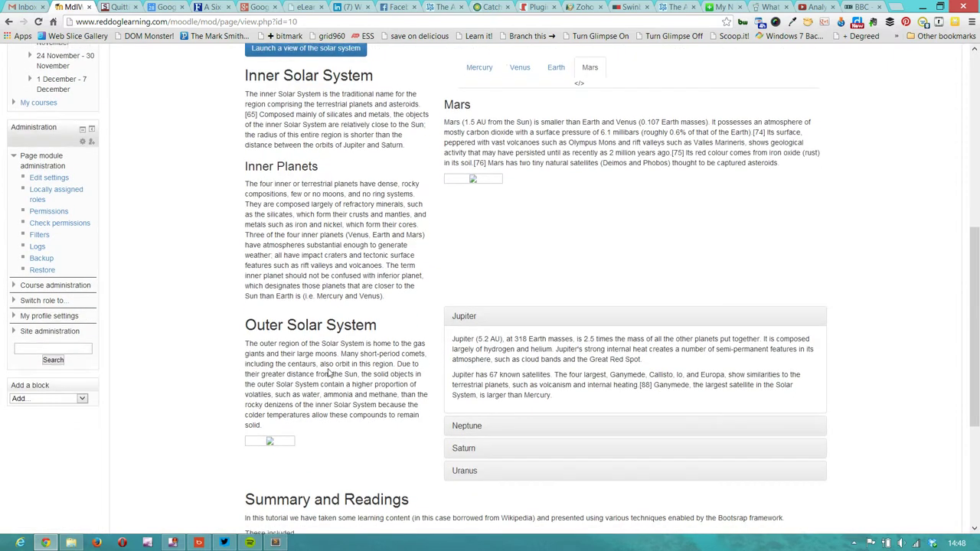
{"action": "left_click", "coordinate": [472, 175]}
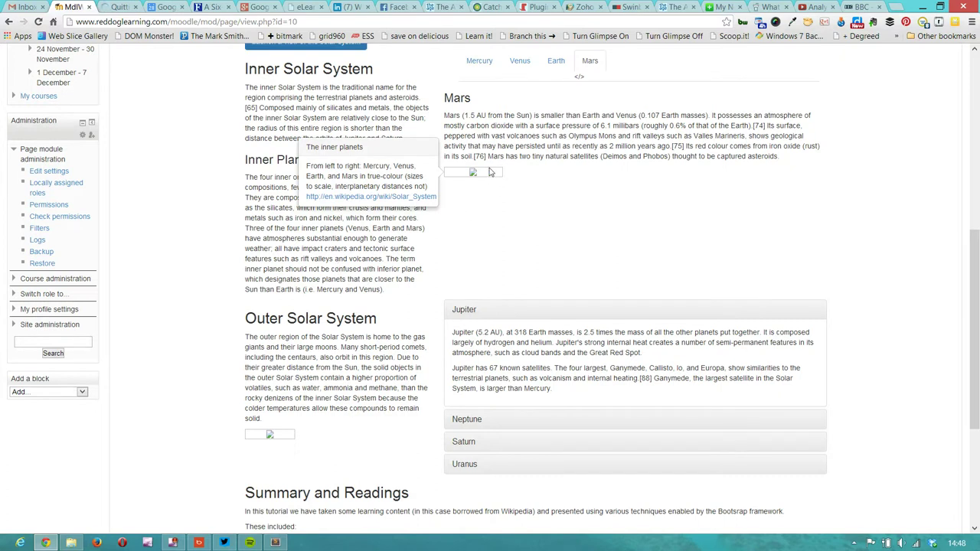
{"action": "left_click", "coordinate": [488, 173]}
Check the outer planets accordion by expanding the Neptune, Saturn and Uranus panels in turn.
{"action": "scroll", "coordinate": [523, 266], "scroll_direction": "down", "scroll_amount": 2}
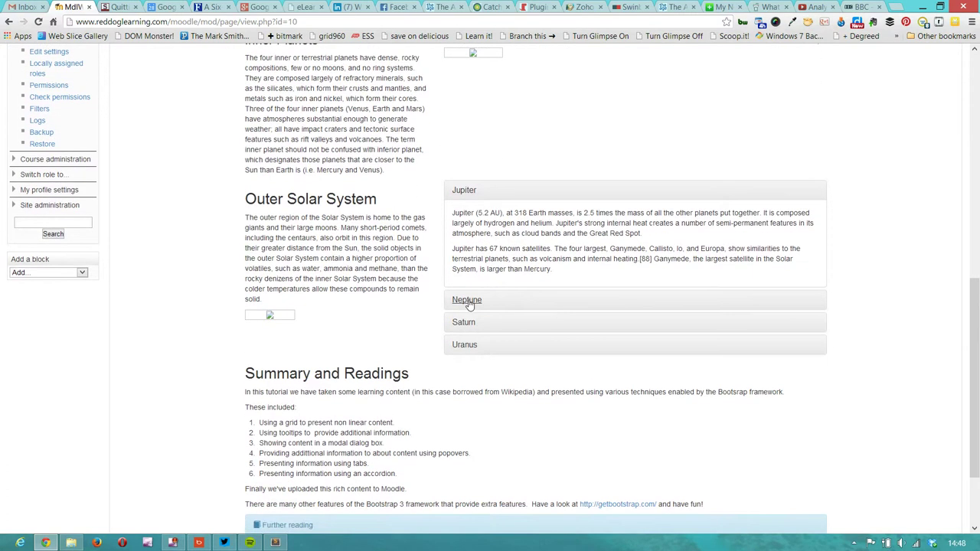
{"action": "left_click", "coordinate": [467, 301]}
{"action": "left_click", "coordinate": [466, 316]}
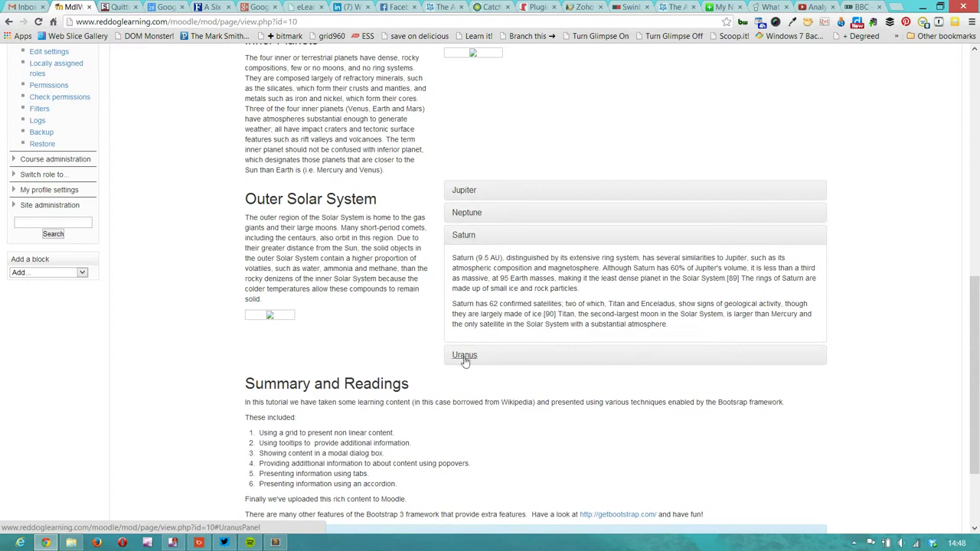
{"action": "left_click", "coordinate": [464, 354]}
Review the whole published Solar System Page from its heading down to the further reading panel and back.
{"action": "scroll", "coordinate": [329, 452], "scroll_direction": "down", "scroll_amount": 2}
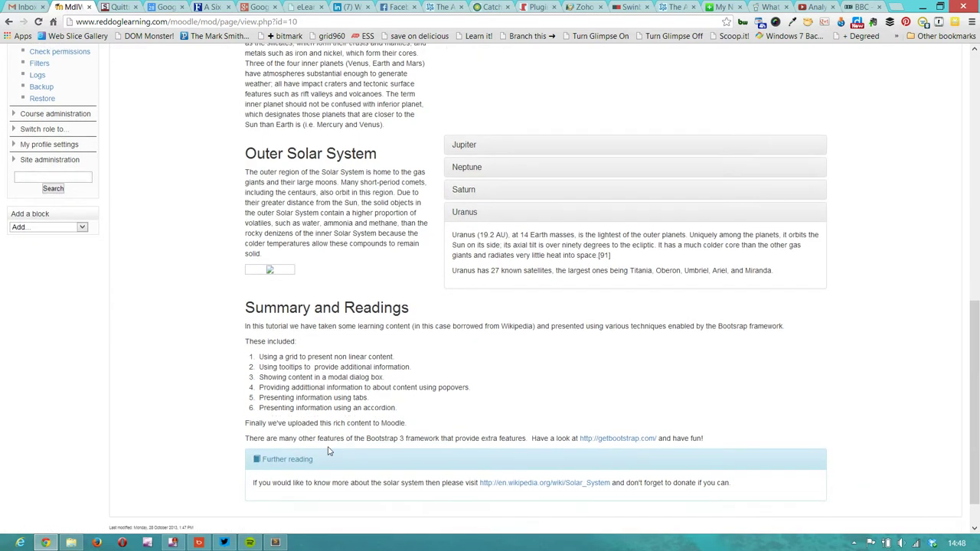
{"action": "scroll", "coordinate": [329, 451], "scroll_direction": "up", "scroll_amount": 5}
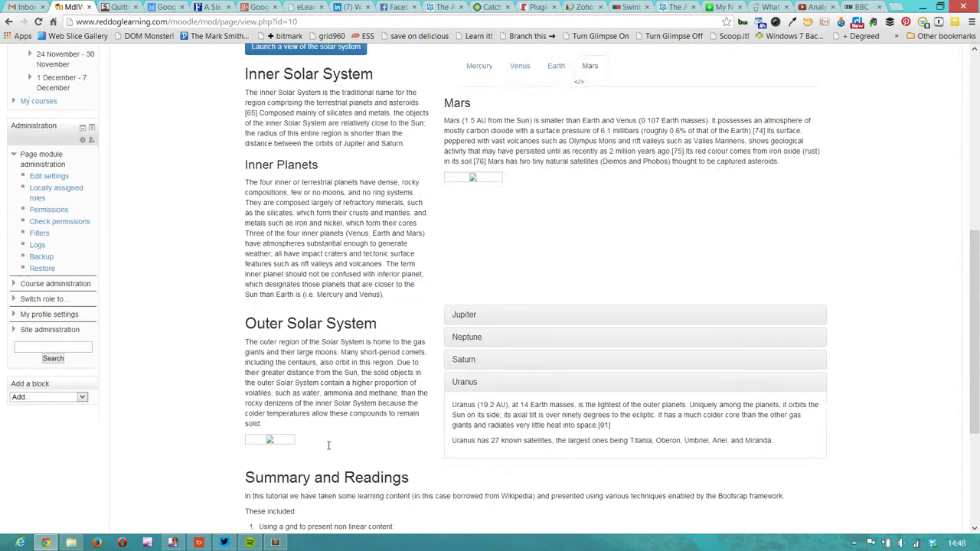
{"action": "scroll", "coordinate": [401, 278], "scroll_direction": "up", "scroll_amount": 3}
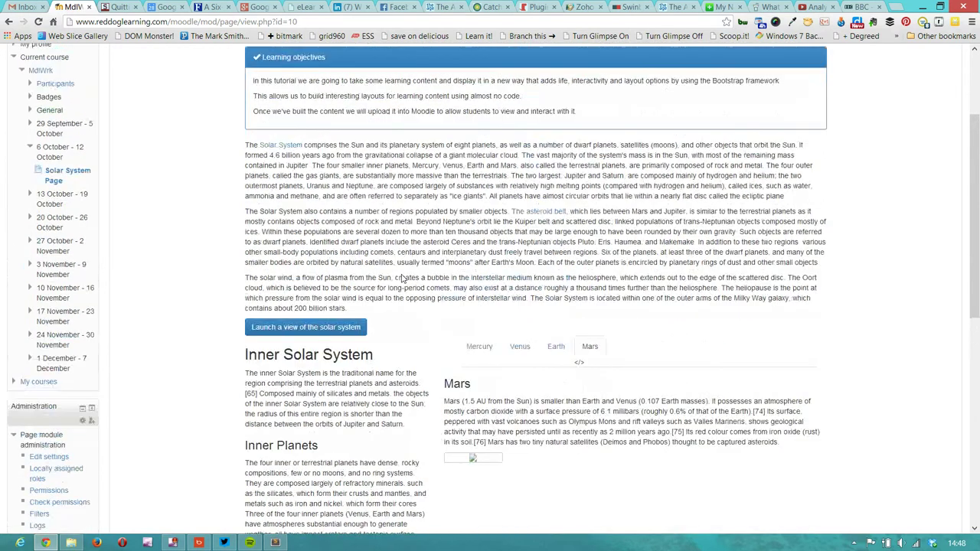
{"action": "scroll", "coordinate": [318, 433], "scroll_direction": "down", "scroll_amount": 3}
{"action": "scroll", "coordinate": [317, 433], "scroll_direction": "down", "scroll_amount": 1}
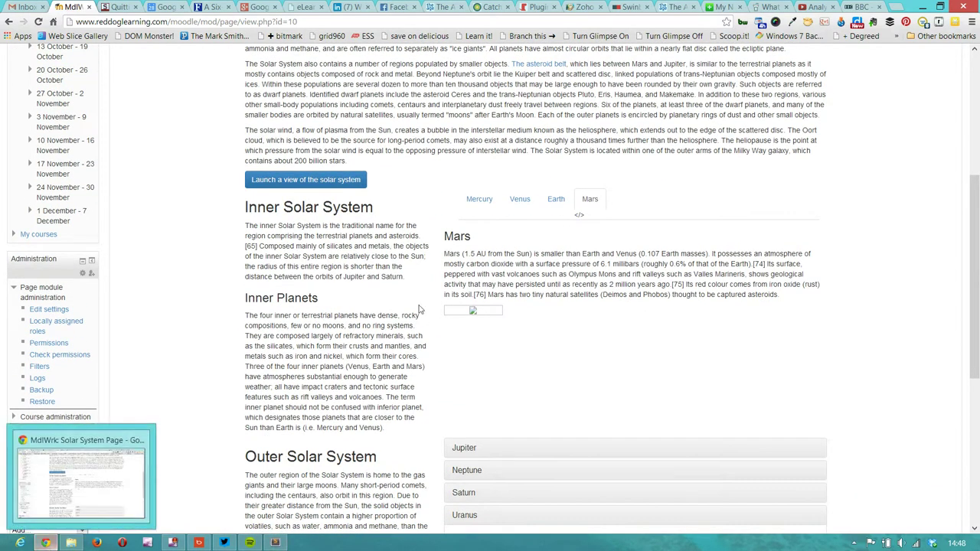
{"action": "scroll", "coordinate": [473, 291], "scroll_direction": "up", "scroll_amount": 4}
{"action": "scroll", "coordinate": [473, 291], "scroll_direction": "down", "scroll_amount": 3}
{"action": "scroll", "coordinate": [473, 292], "scroll_direction": "down", "scroll_amount": 5}
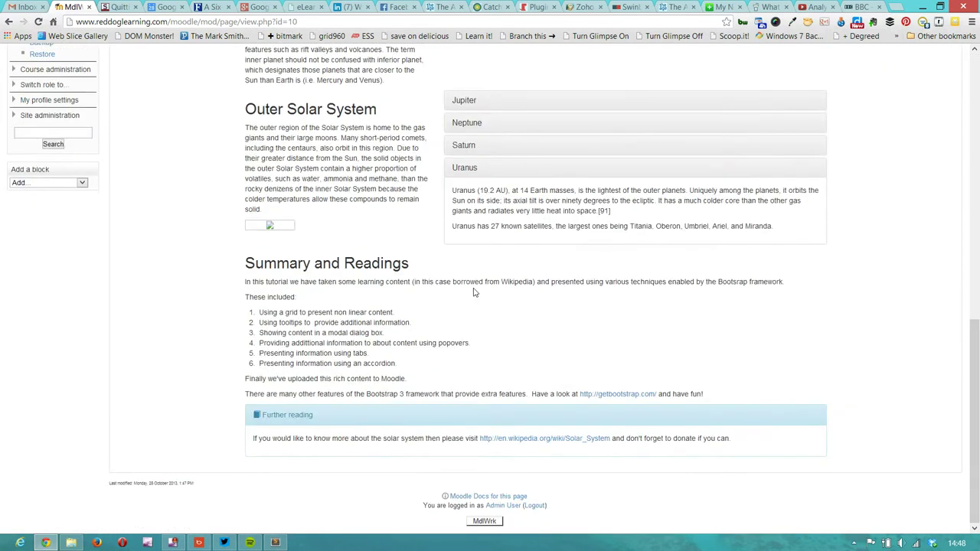
{"action": "scroll", "coordinate": [473, 291], "scroll_direction": "up", "scroll_amount": 9}
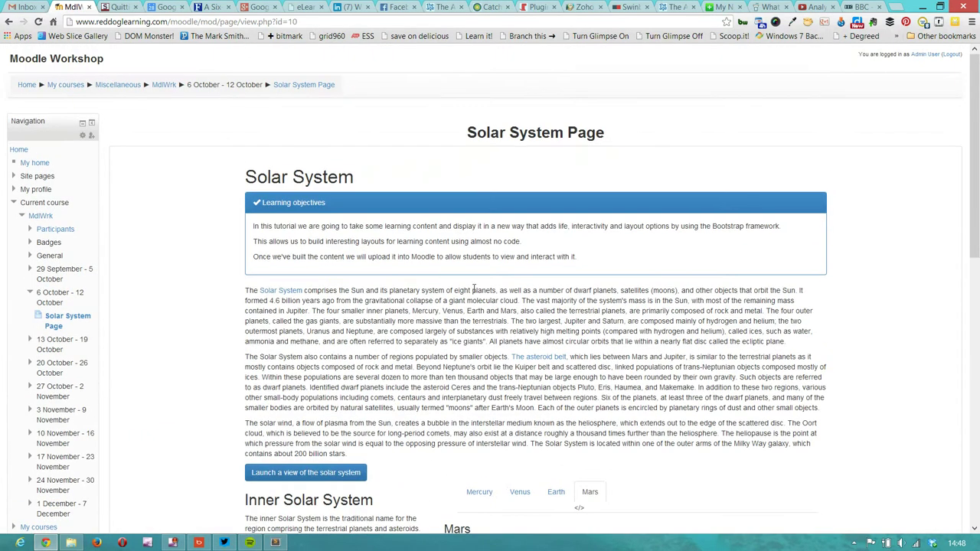
Return to the MdlWrk course and open Solar System Page for editing at its page content.
{"action": "left_click", "coordinate": [66, 316]}
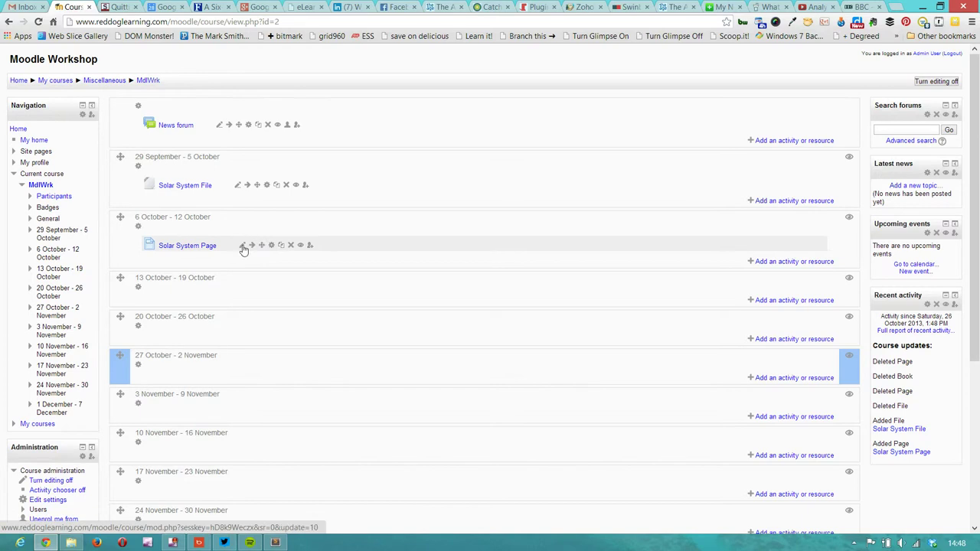
{"action": "left_click", "coordinate": [271, 247]}
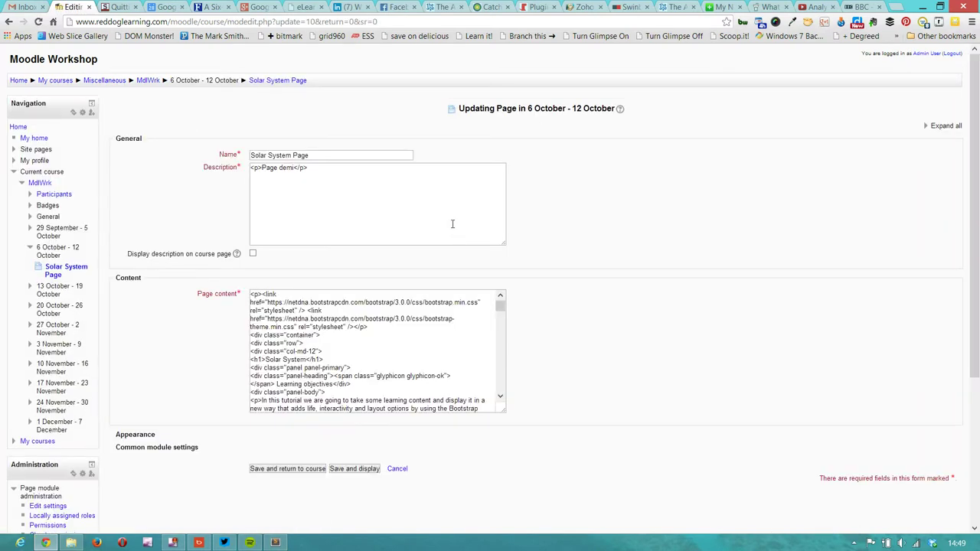
{"action": "scroll", "coordinate": [231, 391], "scroll_direction": "down", "scroll_amount": 5}
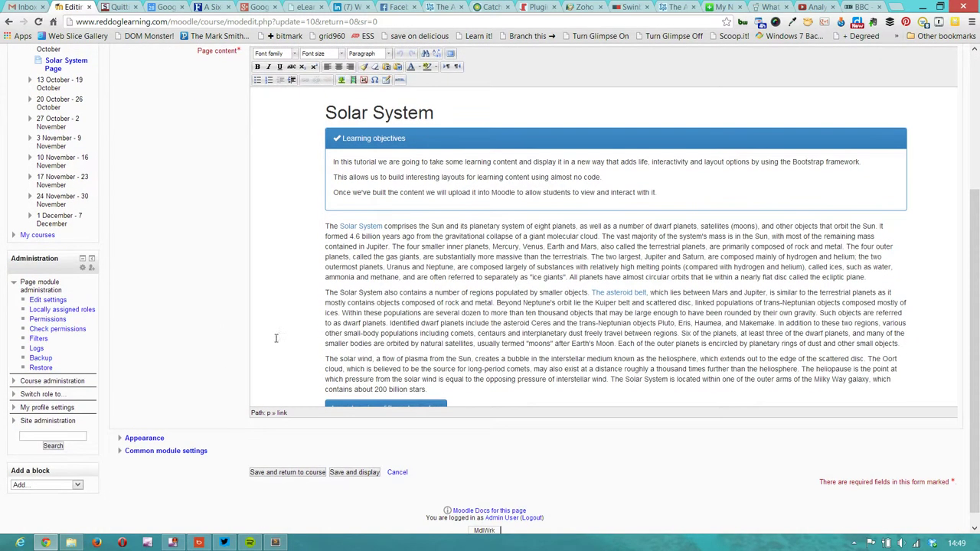
Place the cursor after the "Launch a view of the solar system" button and open the file picker for a new image there.
{"action": "scroll", "coordinate": [449, 323], "scroll_direction": "down", "scroll_amount": 3}
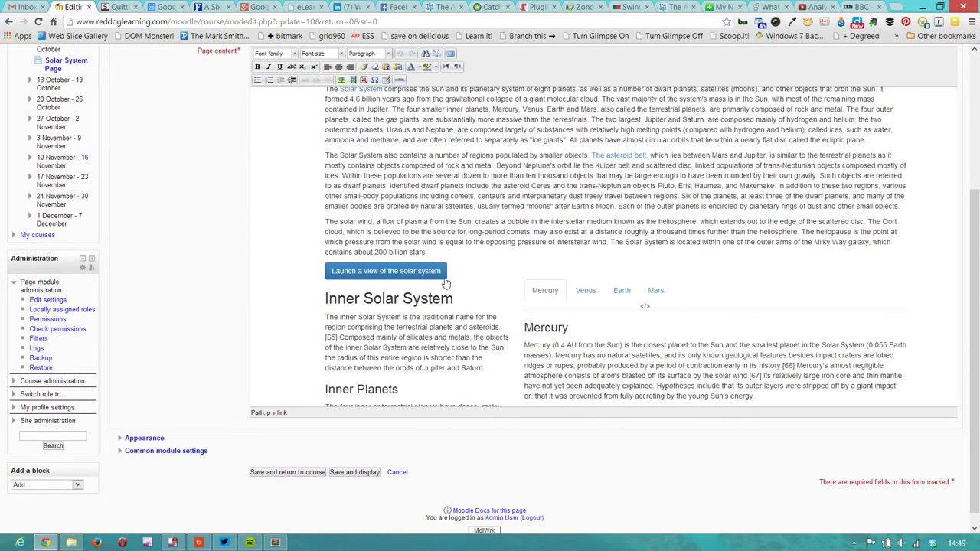
{"action": "left_click", "coordinate": [459, 269]}
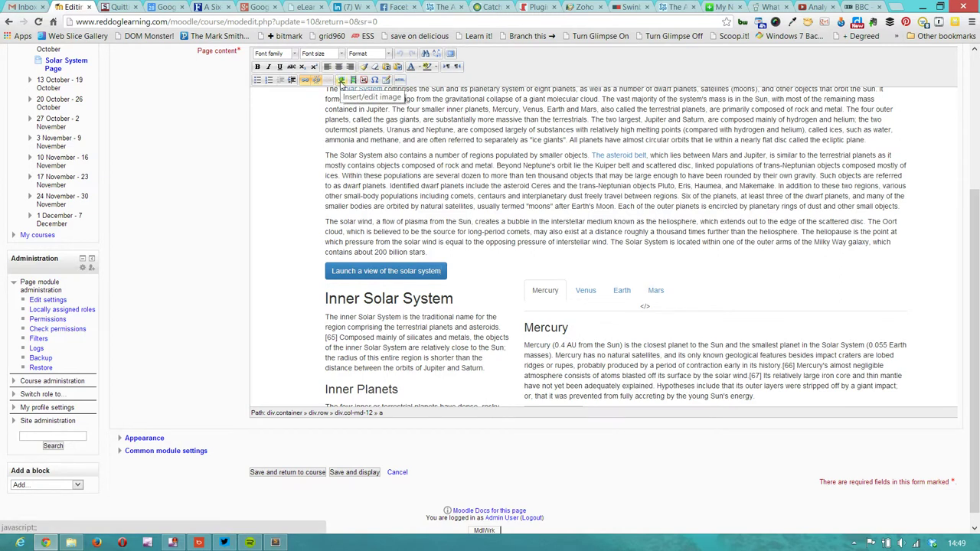
{"action": "left_click", "coordinate": [342, 81]}
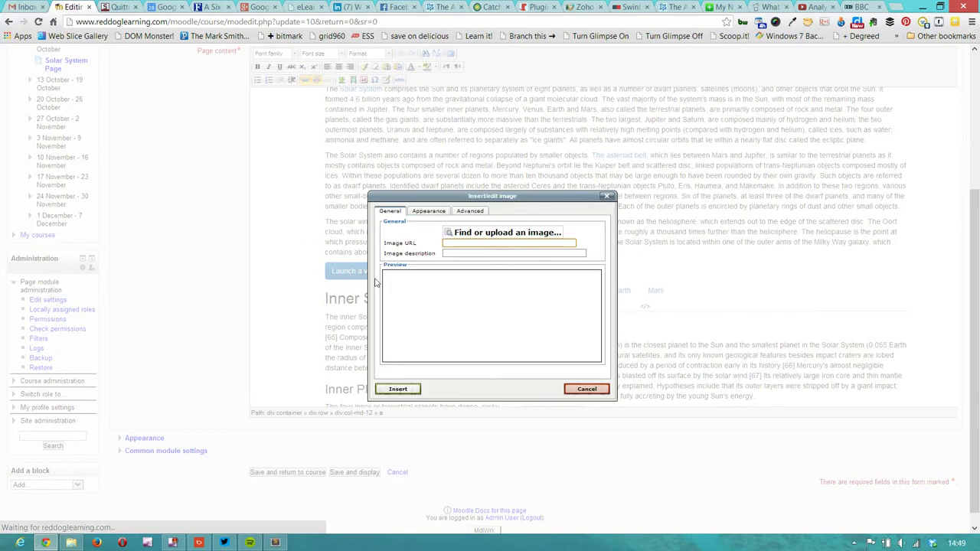
{"action": "left_click", "coordinate": [457, 239]}
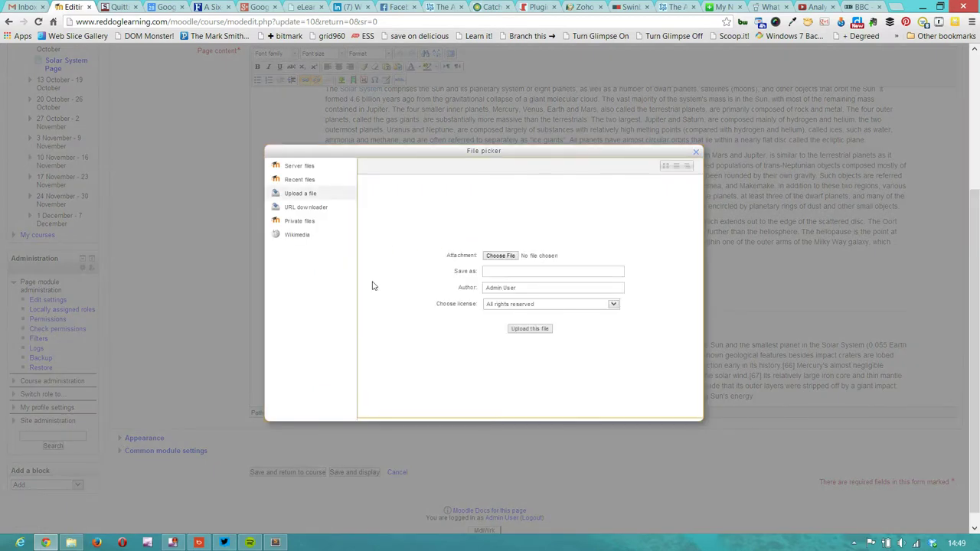
Choose Planets2013.jpg from the resources folder of BootstrapExample on the desktop as the attachment.
{"action": "left_click", "coordinate": [497, 257]}
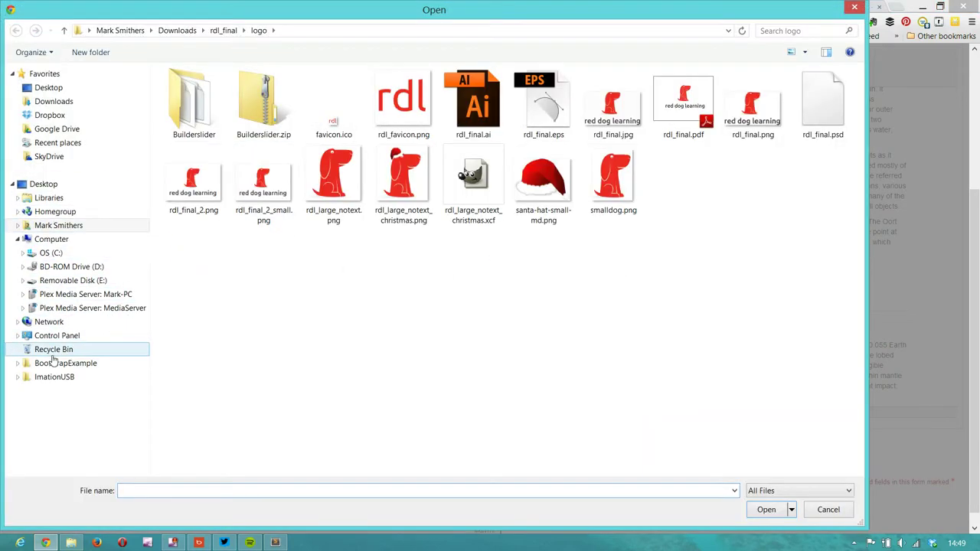
{"action": "left_click", "coordinate": [55, 88]}
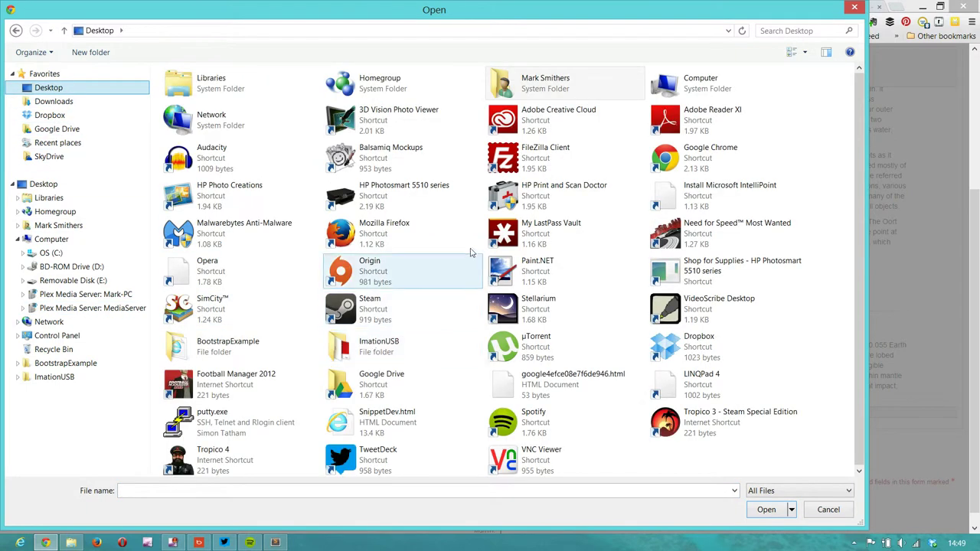
{"action": "double_click", "coordinate": [211, 352]}
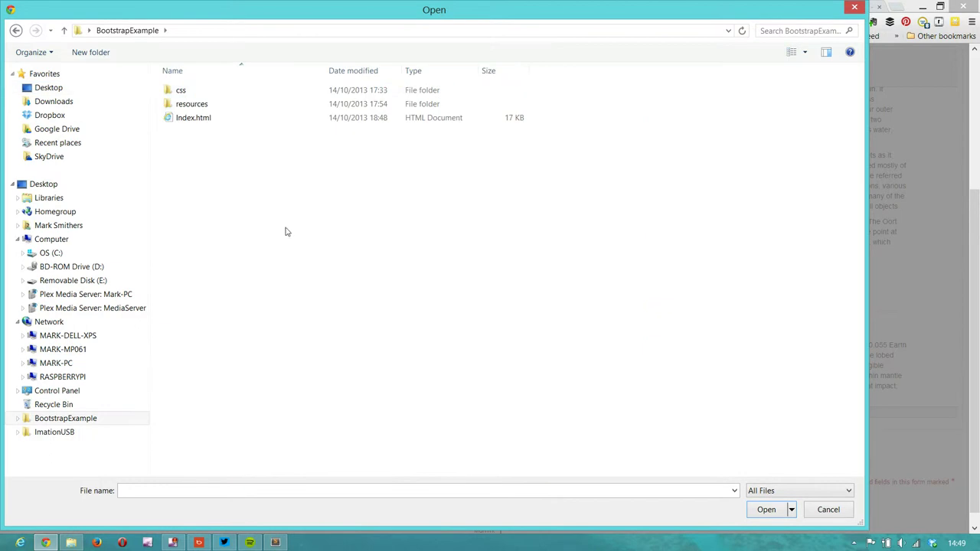
{"action": "double_click", "coordinate": [177, 104]}
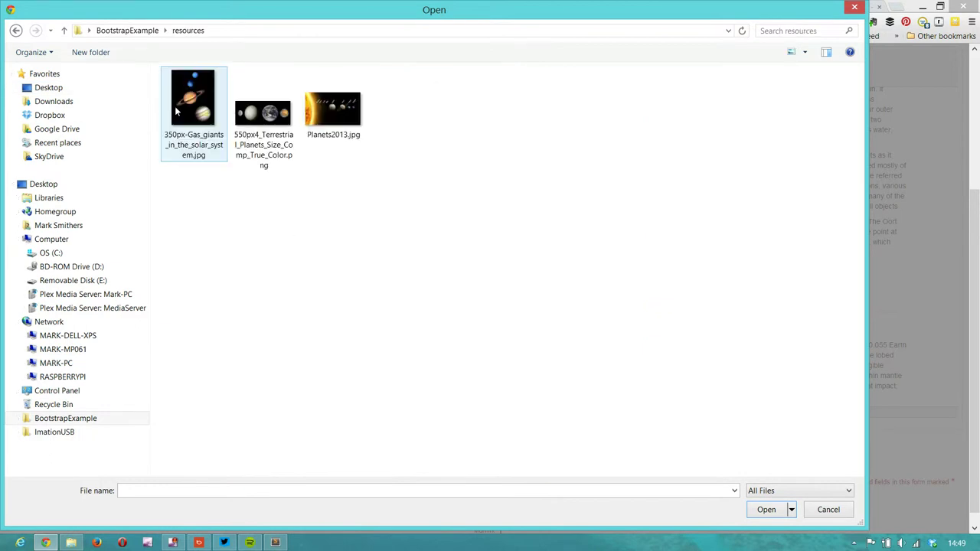
{"action": "left_click", "coordinate": [324, 122]}
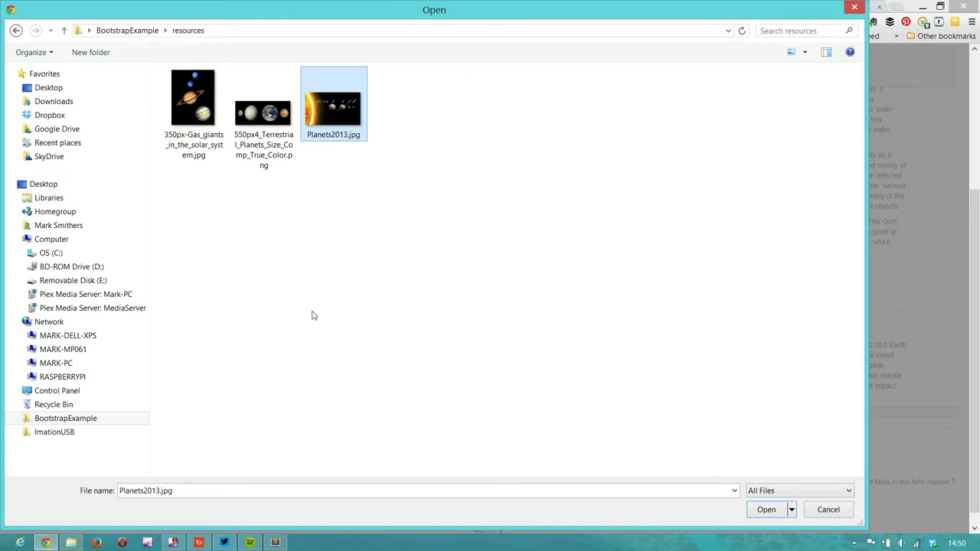
{"action": "left_click", "coordinate": [766, 509]}
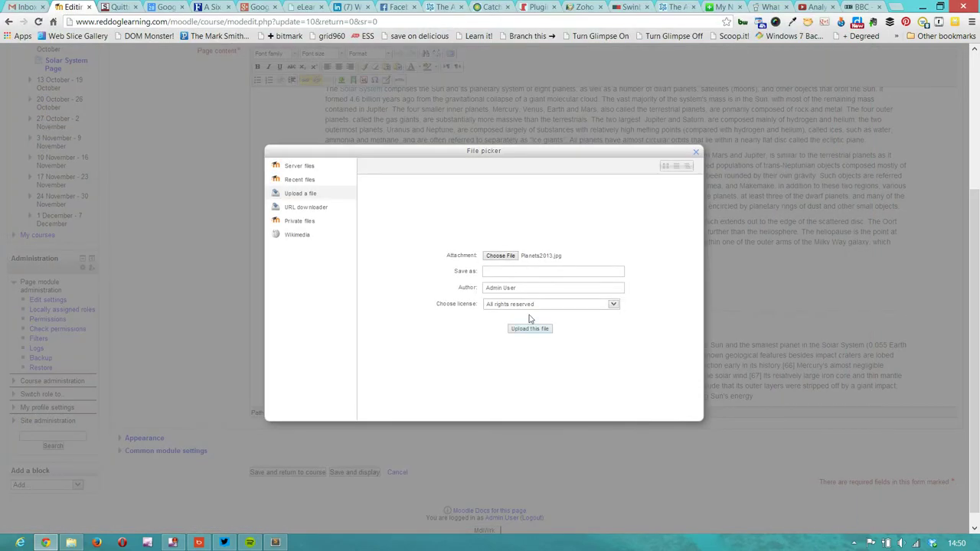
{"action": "left_click", "coordinate": [506, 271]}
{"action": "left_click", "coordinate": [521, 258]}
{"action": "left_click", "coordinate": [548, 259]}
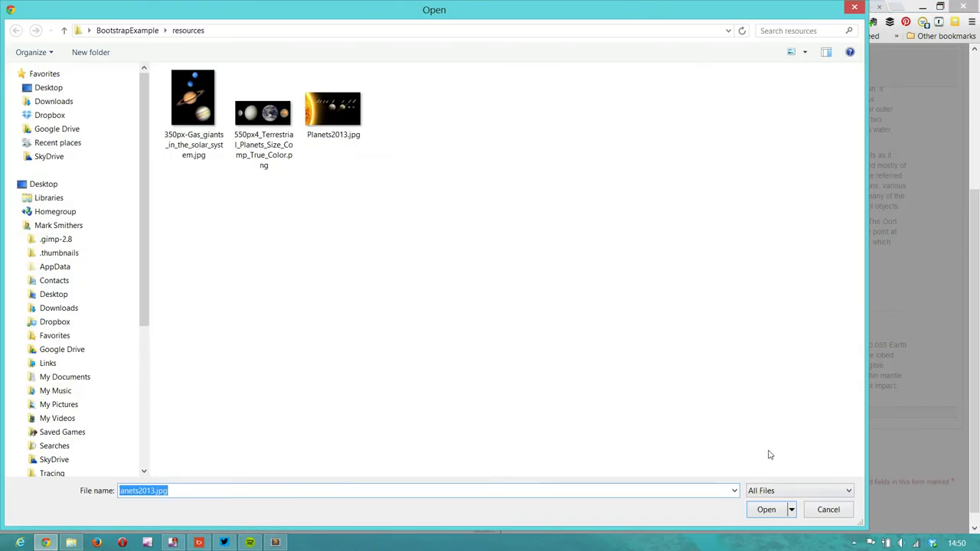
{"action": "left_click", "coordinate": [828, 510]}
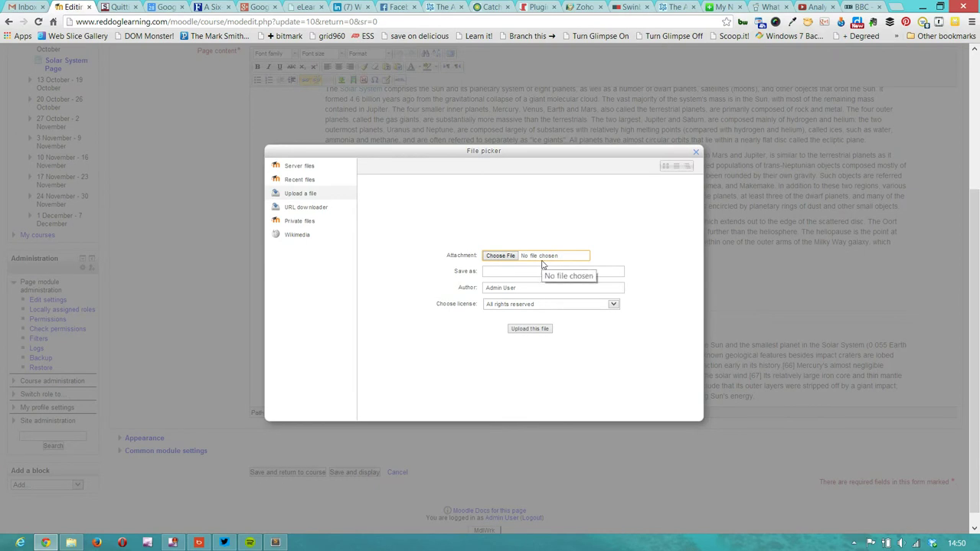
Attach Planets2013.jpg from the resources folder, set it to save as Planets2013.jpg and upload it.
{"action": "left_click", "coordinate": [575, 261]}
{"action": "left_click", "coordinate": [356, 123]}
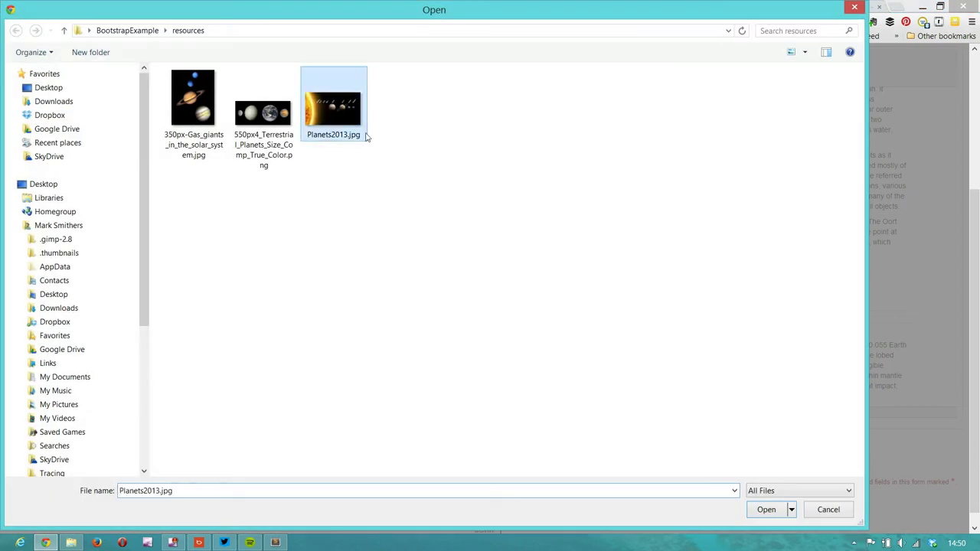
{"action": "left_click", "coordinate": [767, 509]}
{"action": "left_click", "coordinate": [521, 272]}
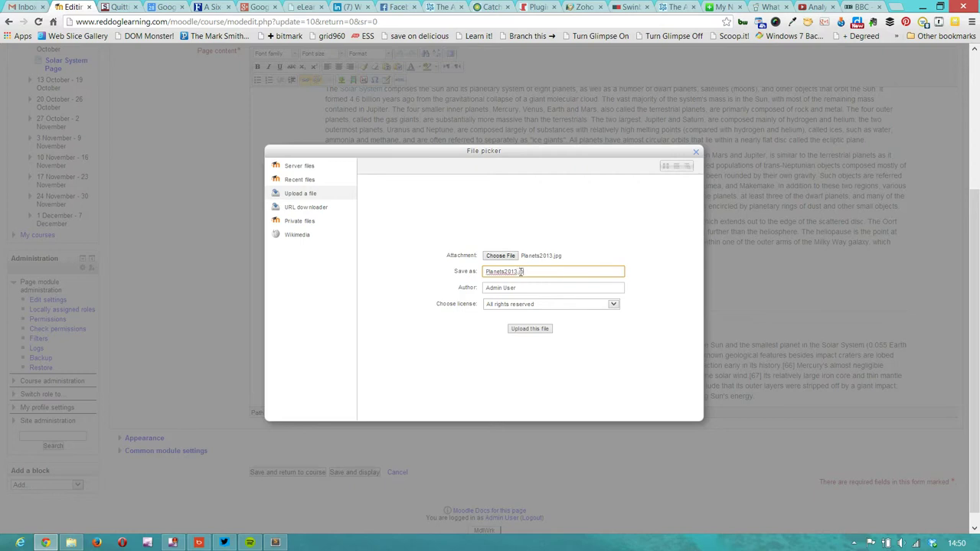
{"action": "left_click", "coordinate": [530, 329]}
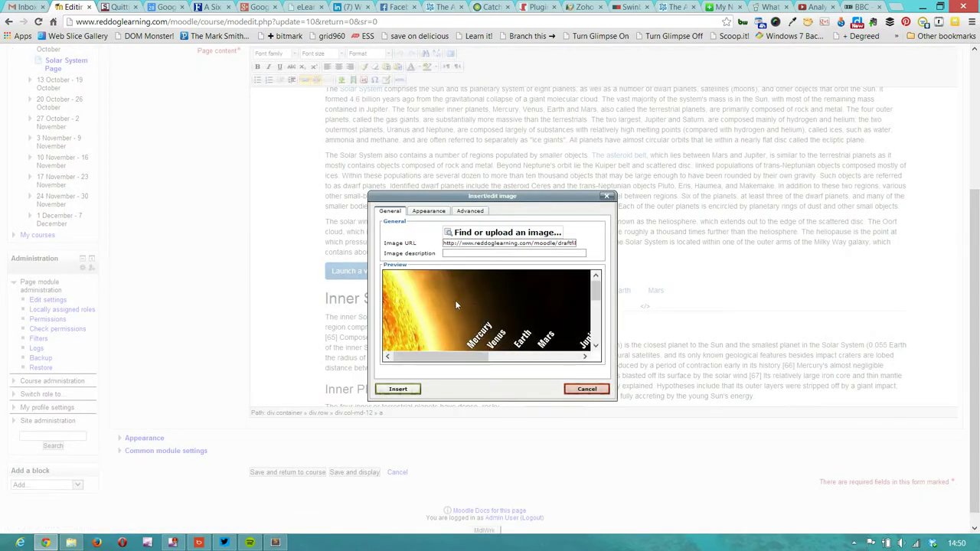
Enter an image description beginning with "Solar" and insert the planets image beside the launch button text.
{"action": "left_click", "coordinate": [460, 253]}
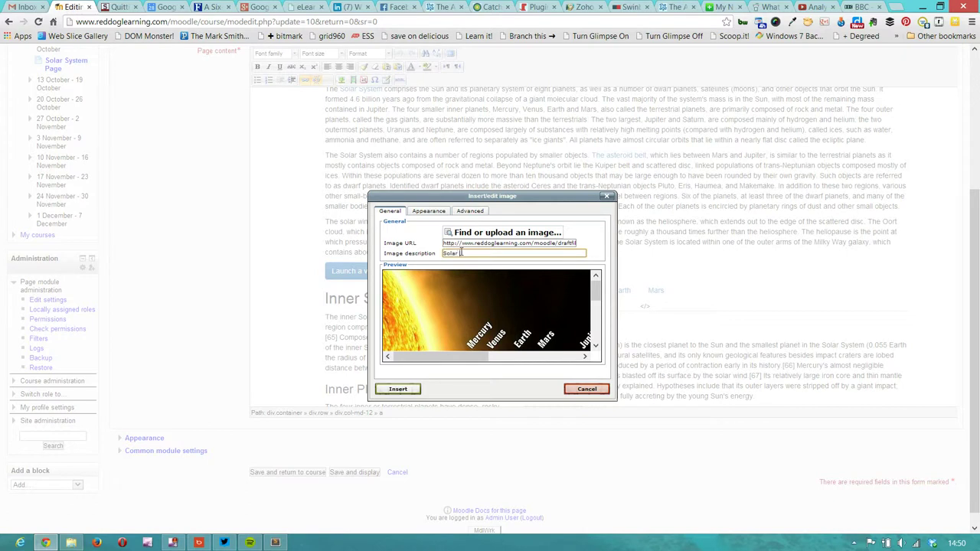
{"action": "left_click", "coordinate": [397, 389]}
{"action": "scroll", "coordinate": [580, 294], "scroll_direction": "down", "scroll_amount": 2}
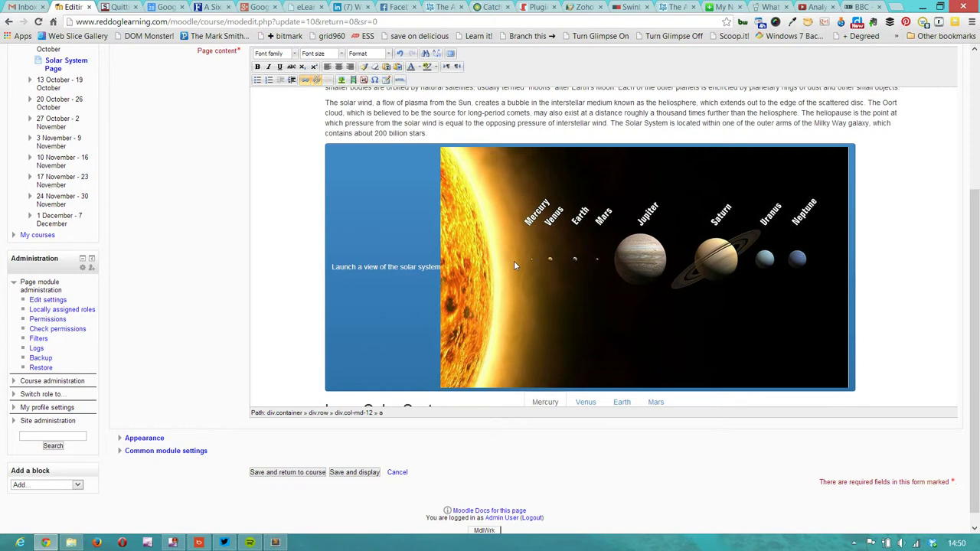
Select the broken image below the Mercury text and open the file picker for a new image at that spot.
{"action": "scroll", "coordinate": [514, 260], "scroll_direction": "down", "scroll_amount": 3}
{"action": "left_click", "coordinate": [636, 330]}
{"action": "left_click", "coordinate": [564, 332]}
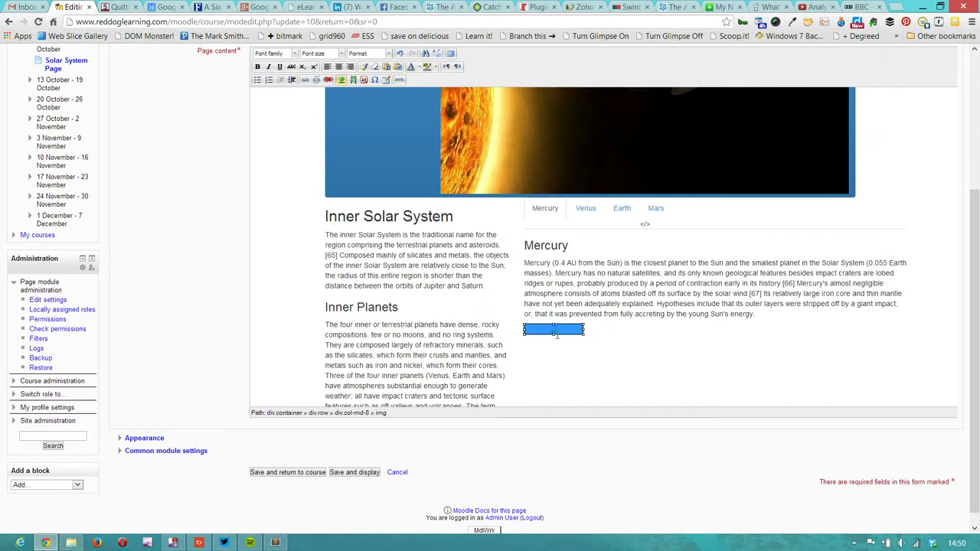
{"action": "left_click", "coordinate": [598, 330]}
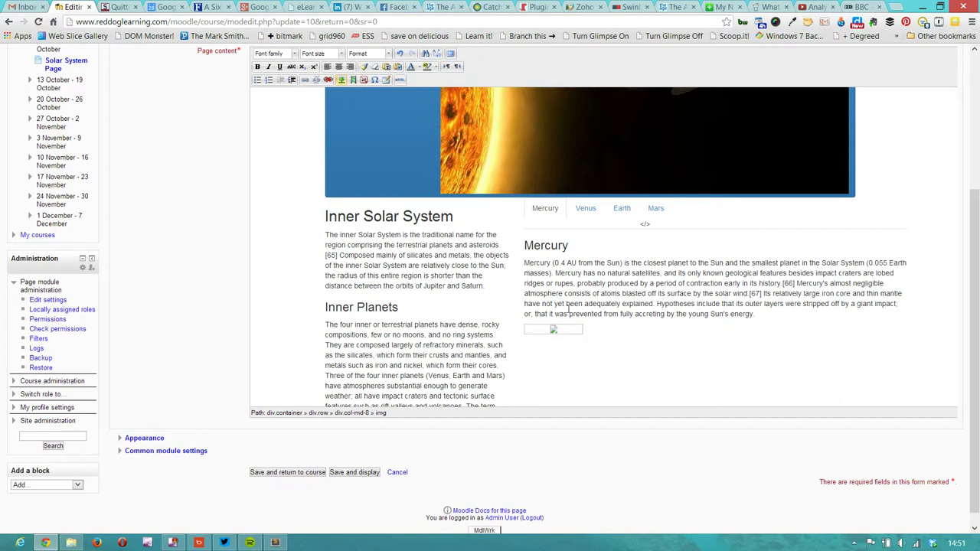
{"action": "left_click", "coordinate": [341, 79]}
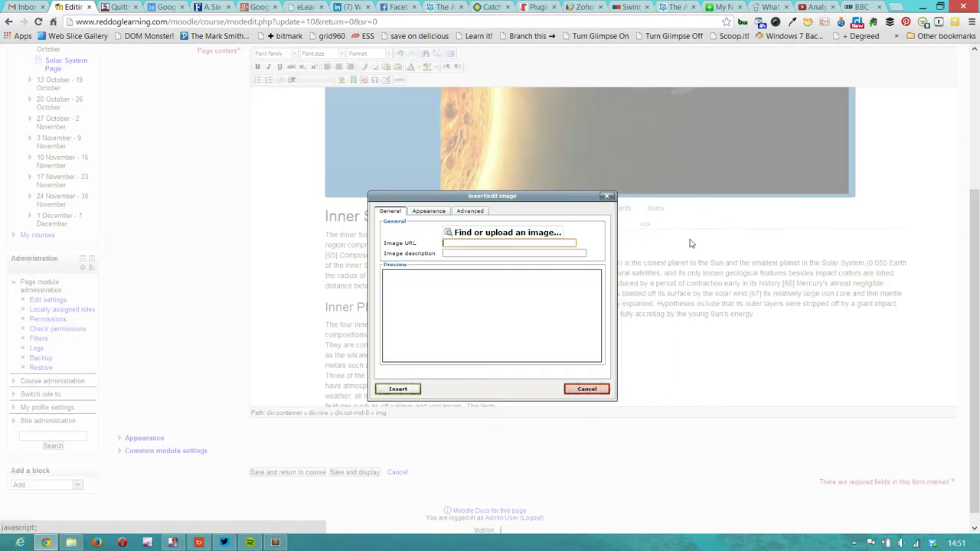
{"action": "left_click_drag", "start_coordinate": [529, 201], "coordinate": [714, 215]}
{"action": "left_click", "coordinate": [645, 248]}
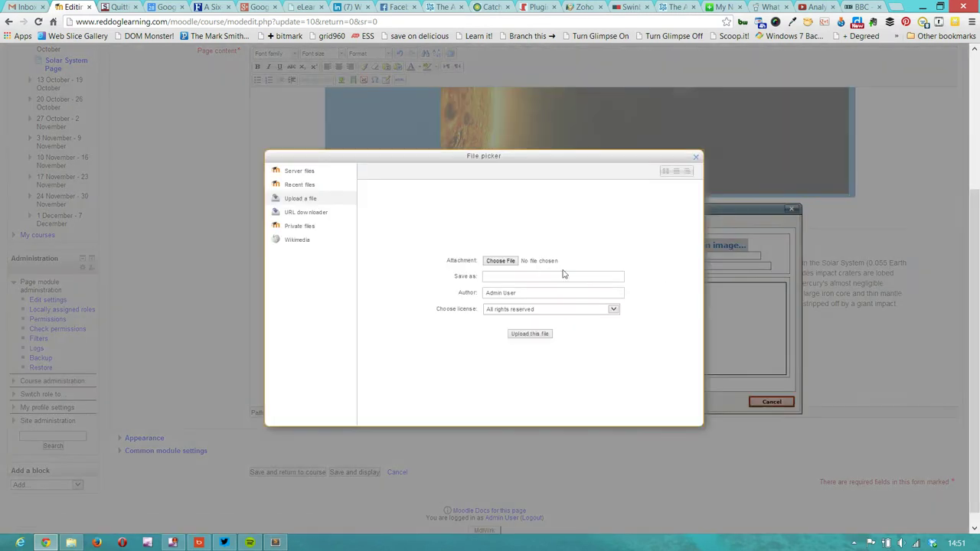
Upload 550px4_Terrestrial_Planets_Size_Comp_True_Color.png, describe it as "Inner planets" and insert it below the Mercury text.
{"action": "left_click", "coordinate": [500, 261]}
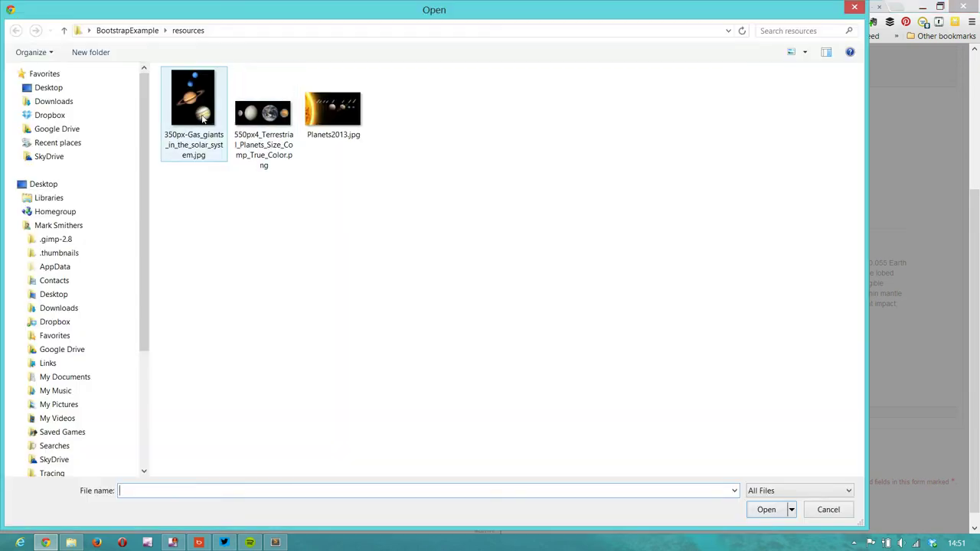
{"action": "left_click", "coordinate": [257, 131]}
{"action": "left_click", "coordinate": [761, 509]}
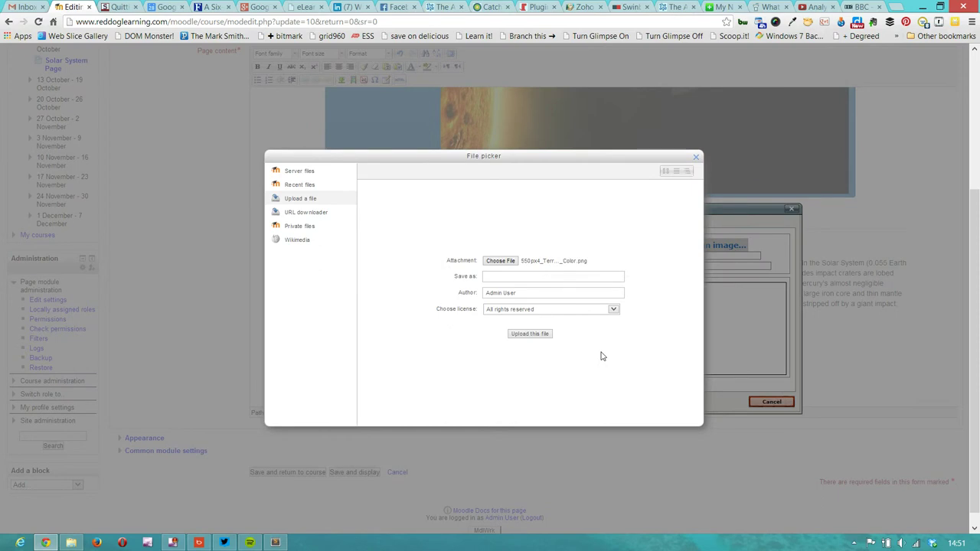
{"action": "left_click", "coordinate": [538, 338]}
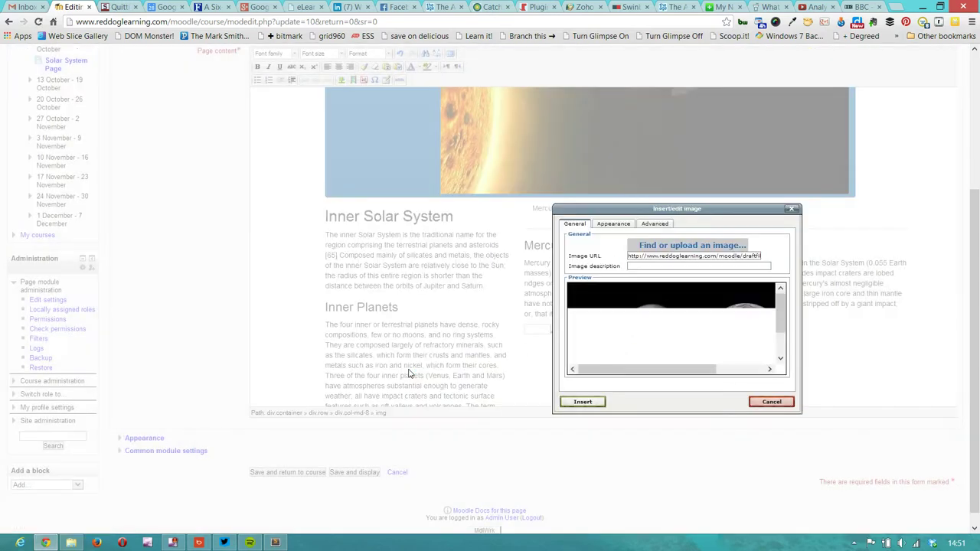
{"action": "left_click", "coordinate": [650, 266]}
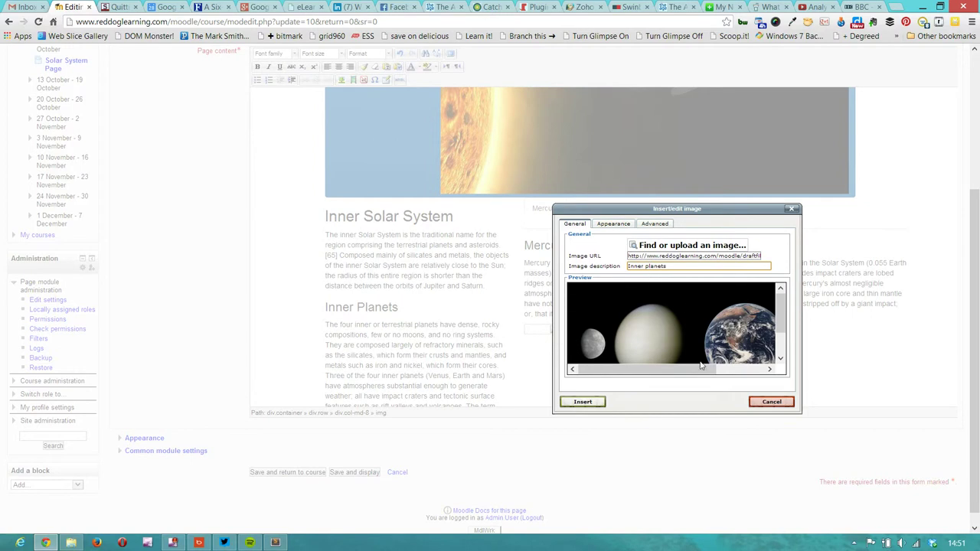
{"action": "left_click", "coordinate": [585, 402]}
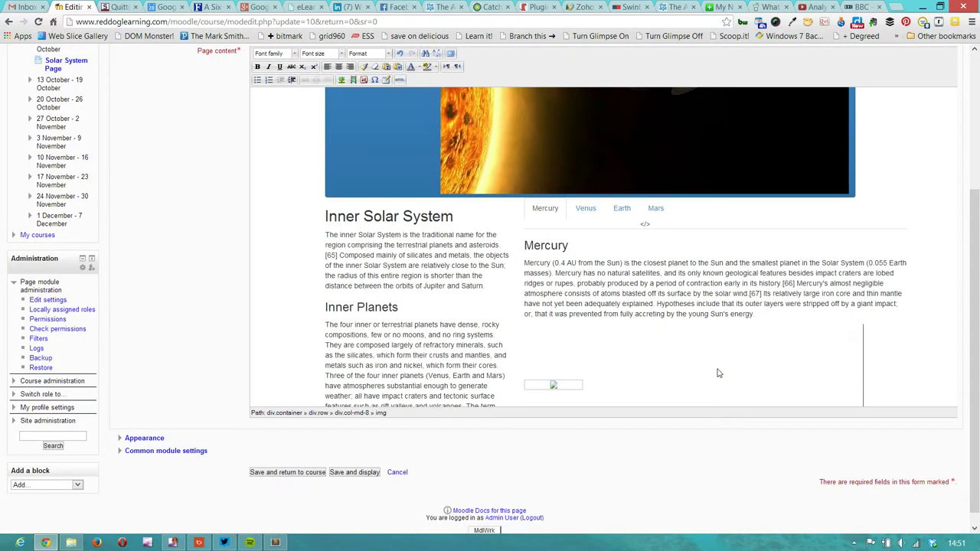
Select the broken image below the Outer Solar System text and open the file picker for a new image there.
{"action": "scroll", "coordinate": [718, 373], "scroll_direction": "down", "scroll_amount": 4}
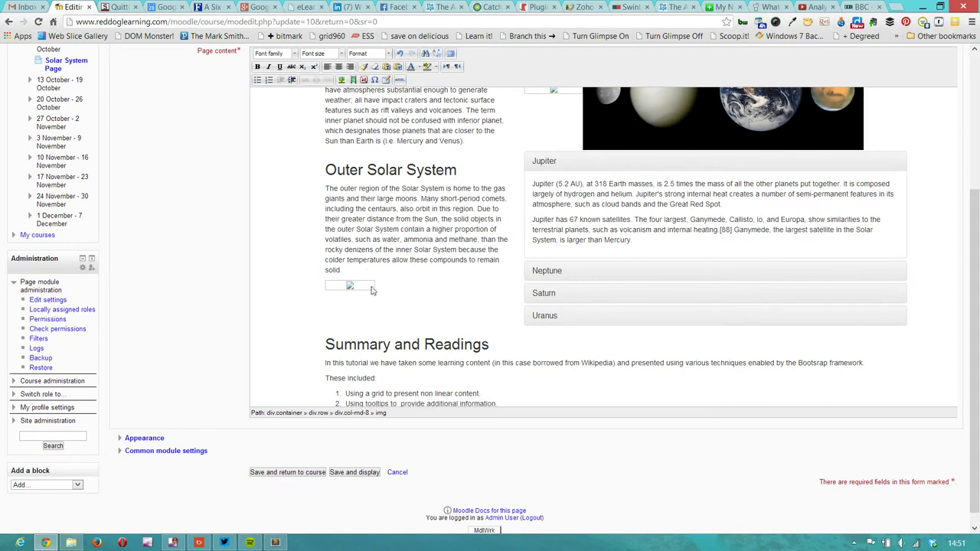
{"action": "left_click", "coordinate": [349, 286]}
{"action": "left_click", "coordinate": [341, 81]}
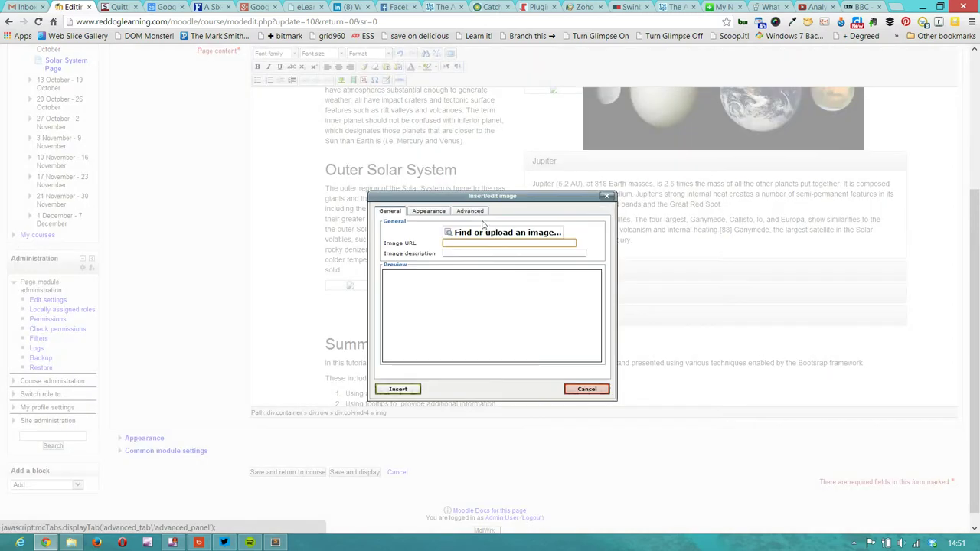
{"action": "left_click", "coordinate": [503, 232]}
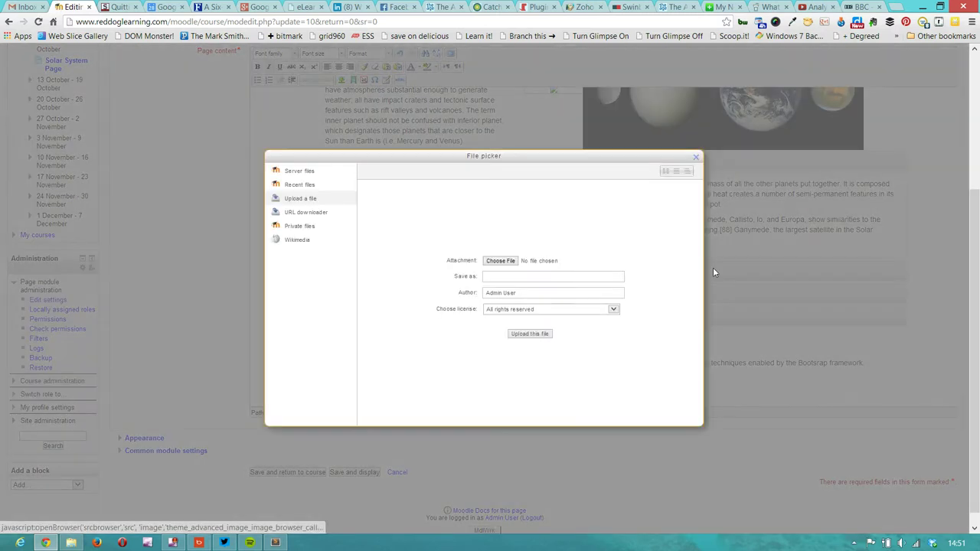
Upload 350px-Gas_giants_in_the_solar_system.jpg, describe it as "Gas giamts" and insert it below the Outer Solar System text.
{"action": "left_click", "coordinate": [501, 261]}
{"action": "left_click", "coordinate": [203, 115]}
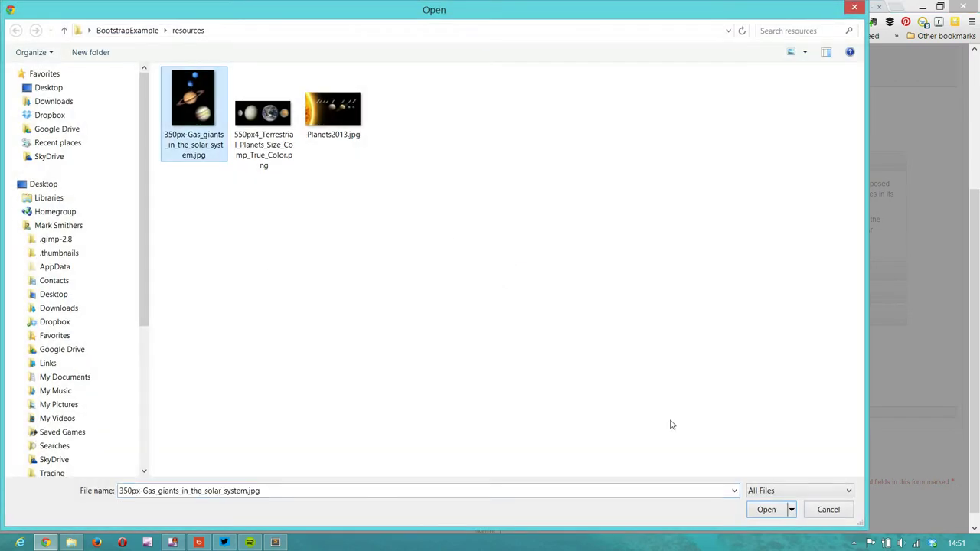
{"action": "left_click", "coordinate": [769, 510]}
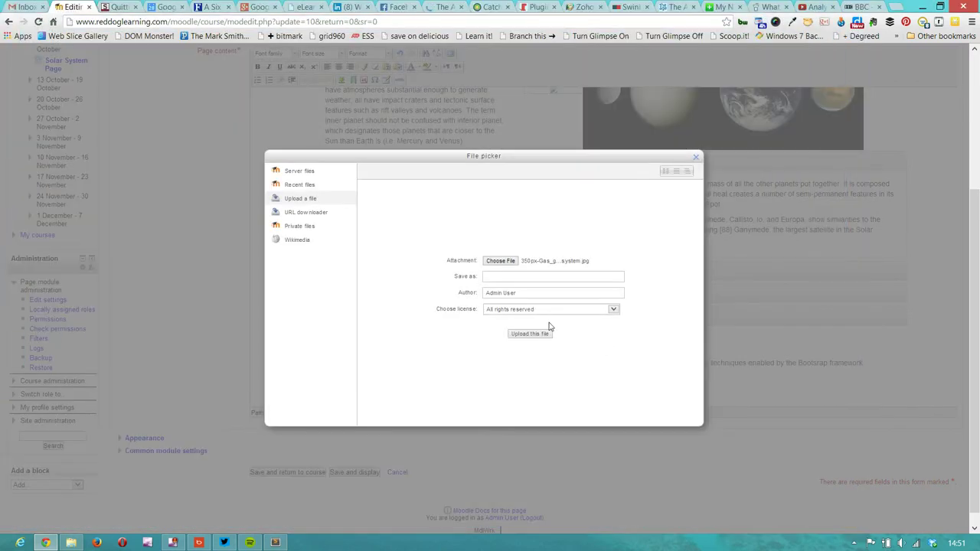
{"action": "left_click", "coordinate": [536, 334]}
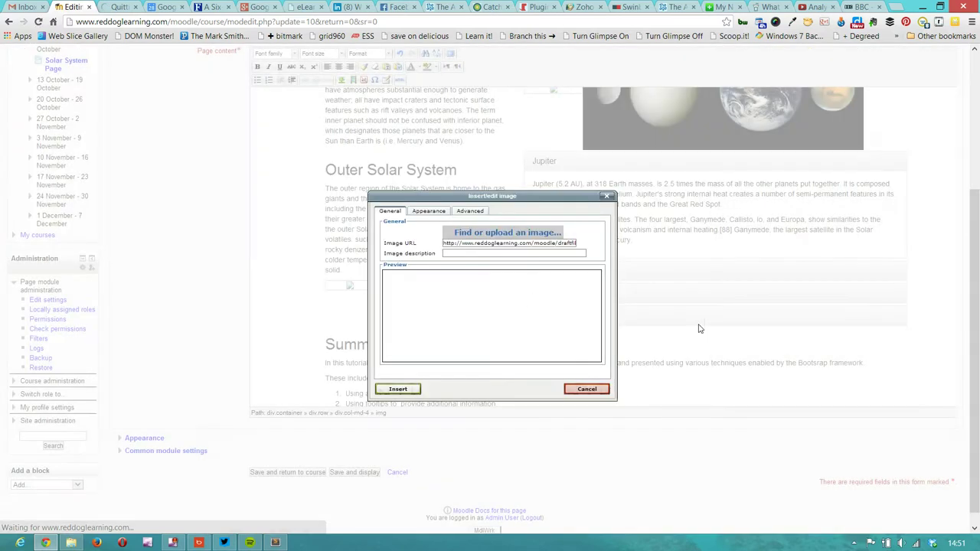
{"action": "left_click", "coordinate": [563, 254]}
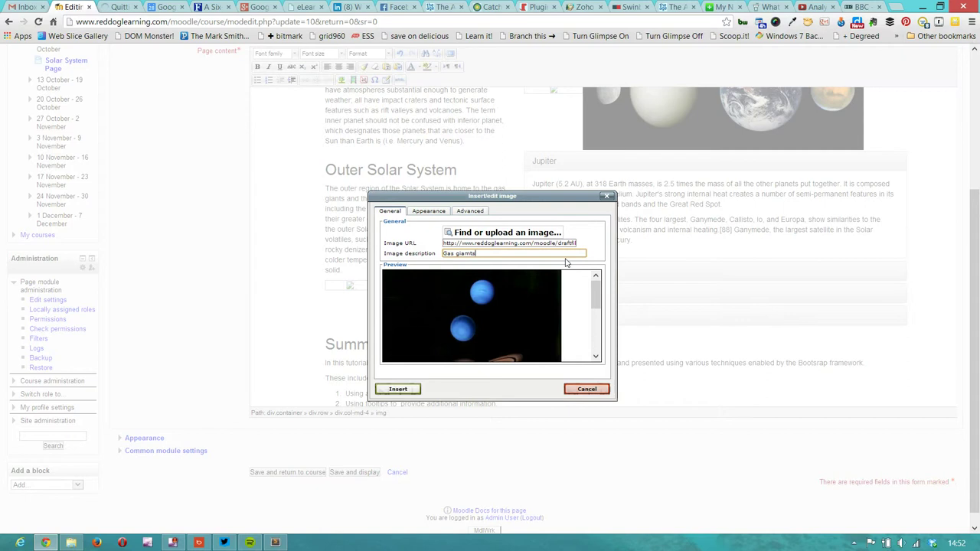
{"action": "left_click", "coordinate": [400, 392]}
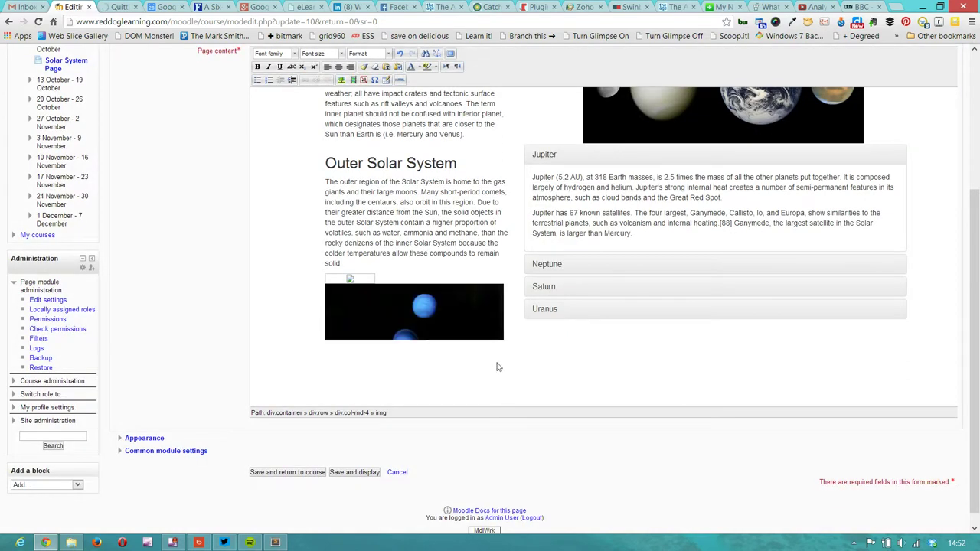
{"action": "scroll", "coordinate": [532, 353], "scroll_direction": "up", "scroll_amount": 3}
{"action": "scroll", "coordinate": [532, 354], "scroll_direction": "up", "scroll_amount": 3}
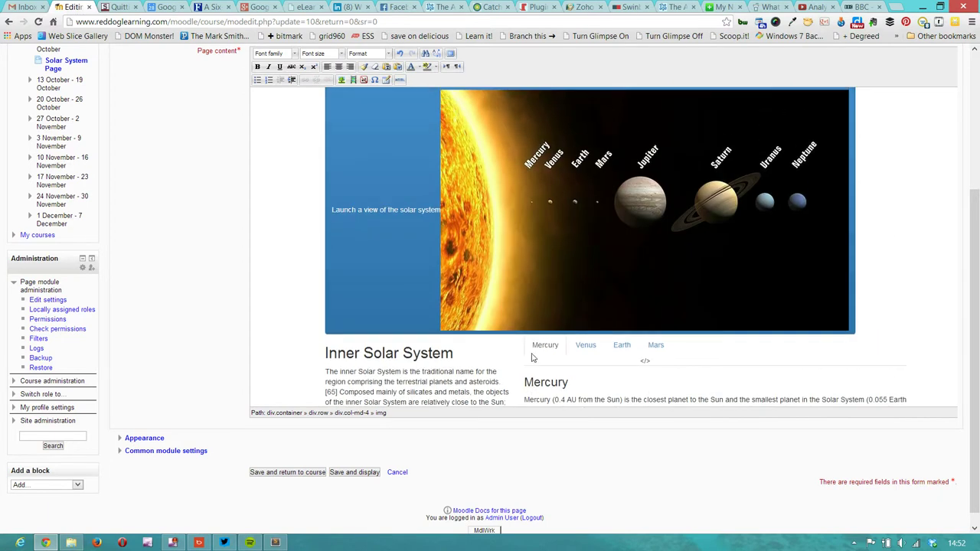
Check the newly inserted planet images against the remaining broken ones throughout the page content.
{"action": "scroll", "coordinate": [532, 354], "scroll_direction": "down", "scroll_amount": 4}
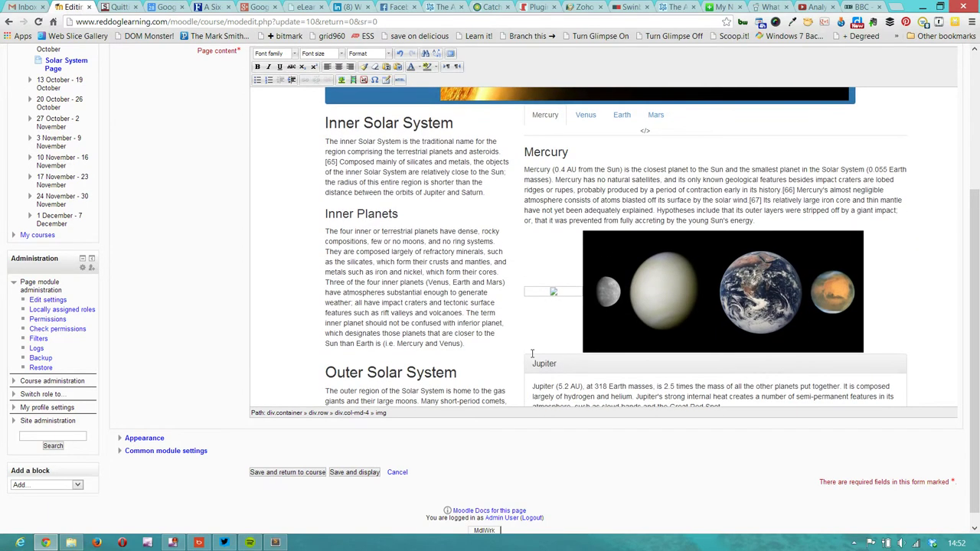
{"action": "scroll", "coordinate": [532, 354], "scroll_direction": "down", "scroll_amount": 5}
{"action": "scroll", "coordinate": [532, 354], "scroll_direction": "down", "scroll_amount": 4}
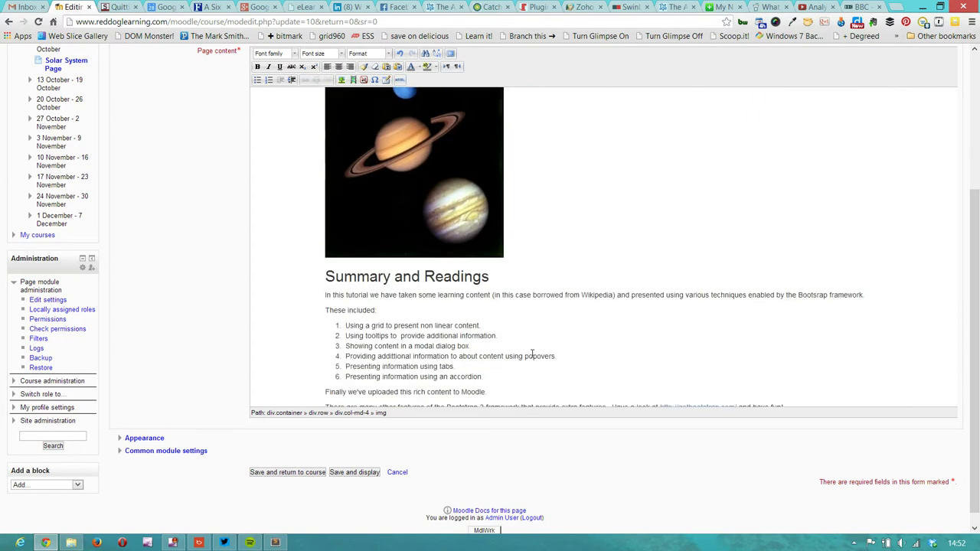
{"action": "scroll", "coordinate": [532, 353], "scroll_direction": "up", "scroll_amount": 2}
{"action": "scroll", "coordinate": [532, 354], "scroll_direction": "up", "scroll_amount": 3}
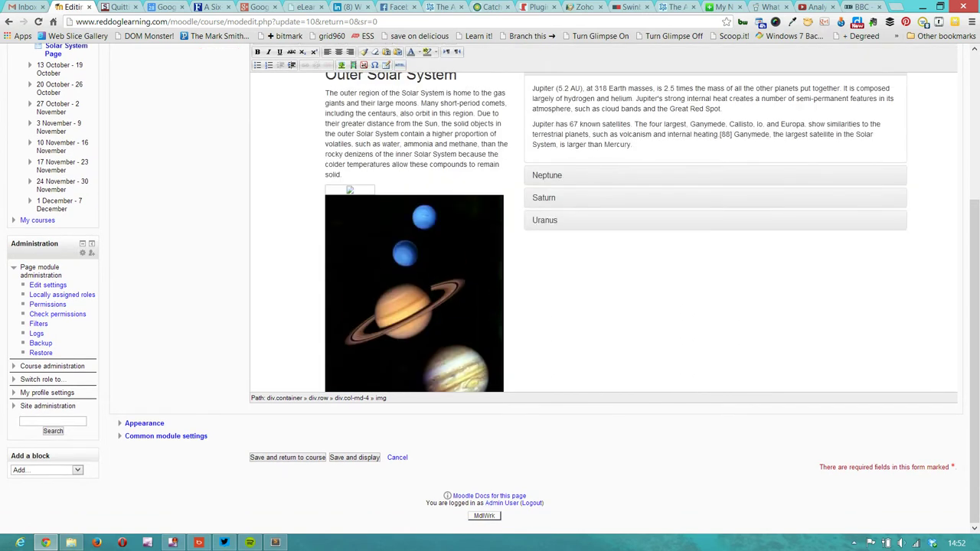
{"action": "mouse_move", "coordinate": [973, 395]}
{"action": "left_mouse_down"}
{"action": "mouse_move", "coordinate": [973, 269]}
{"action": "mouse_move", "coordinate": [973, 395]}
{"action": "left_mouse_up"}
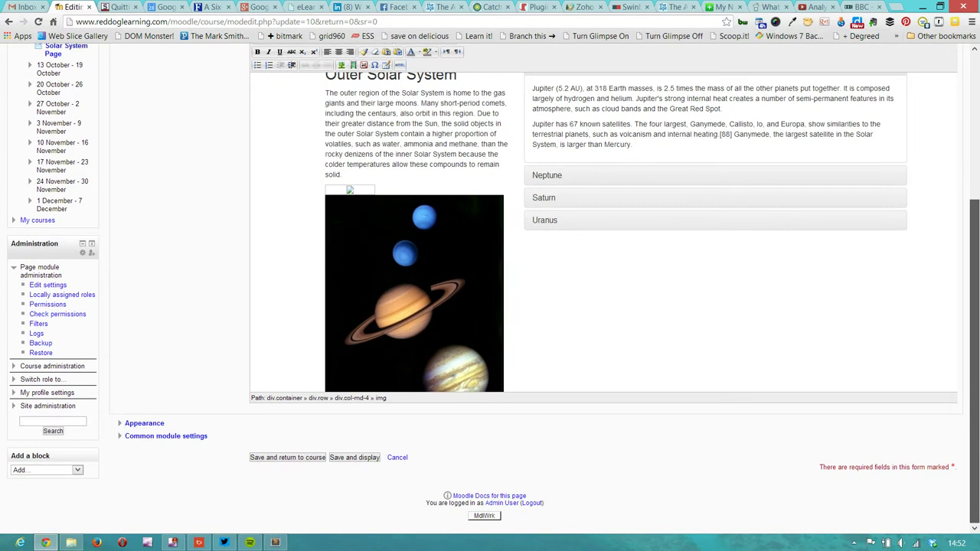
{"action": "scroll", "coordinate": [520, 145], "scroll_direction": "up", "scroll_amount": 3}
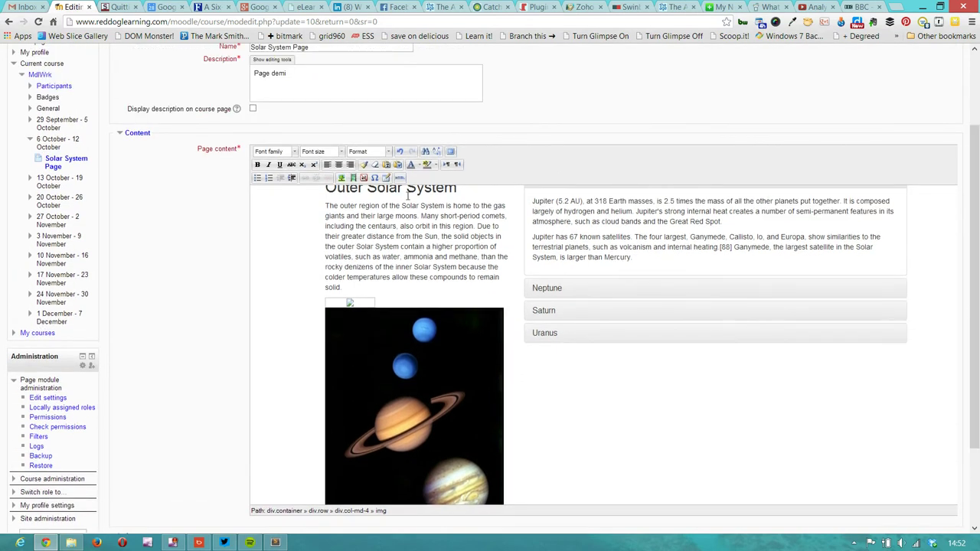
Open the page content's HTML source and locate the Planets2013.jpg image code in the launch link and modal body.
{"action": "left_click", "coordinate": [397, 178]}
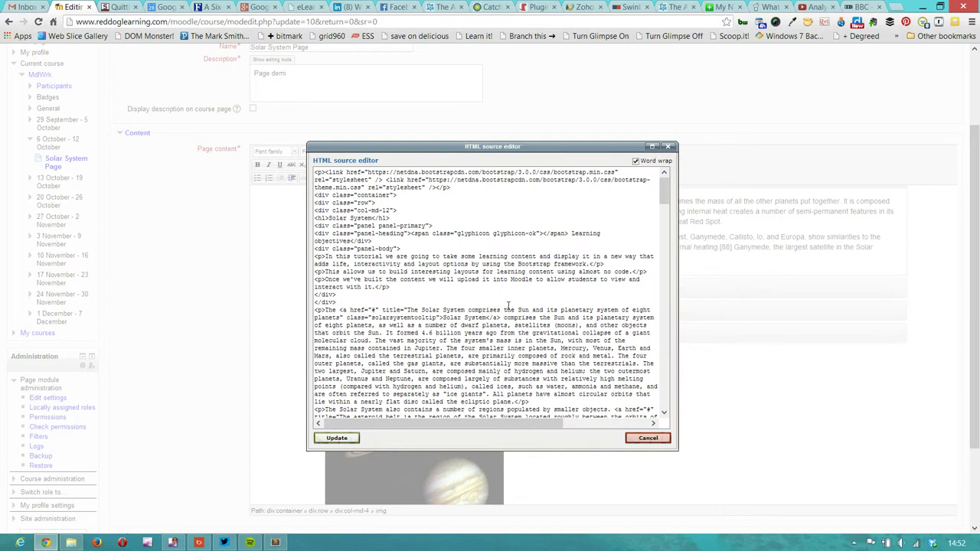
{"action": "scroll", "coordinate": [509, 306], "scroll_direction": "down", "scroll_amount": 5}
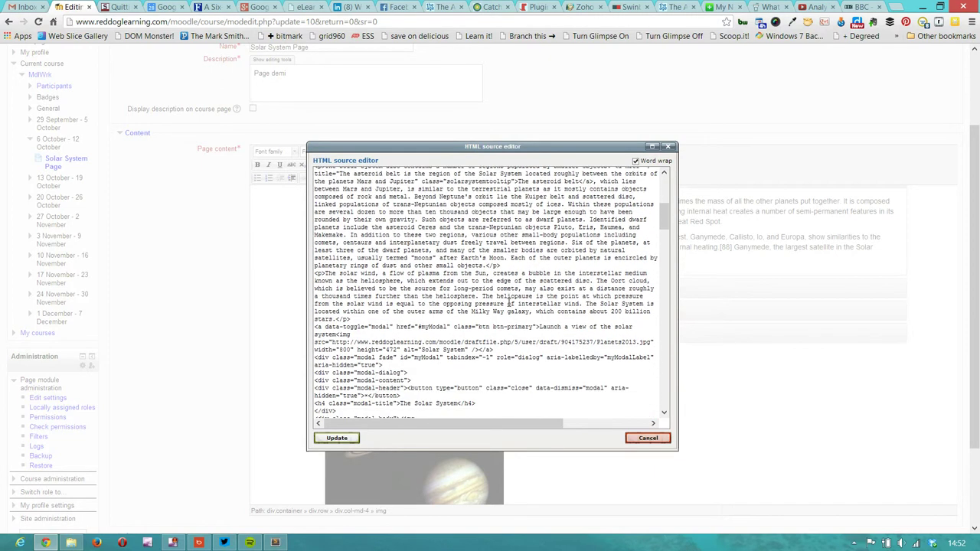
{"action": "scroll", "coordinate": [509, 305], "scroll_direction": "down", "scroll_amount": 3}
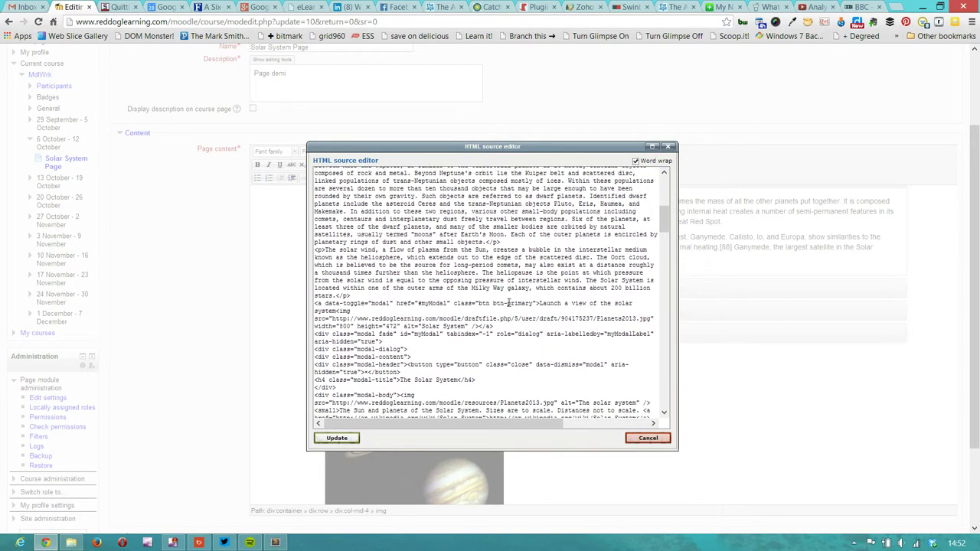
{"action": "scroll", "coordinate": [508, 302], "scroll_direction": "down", "scroll_amount": 1}
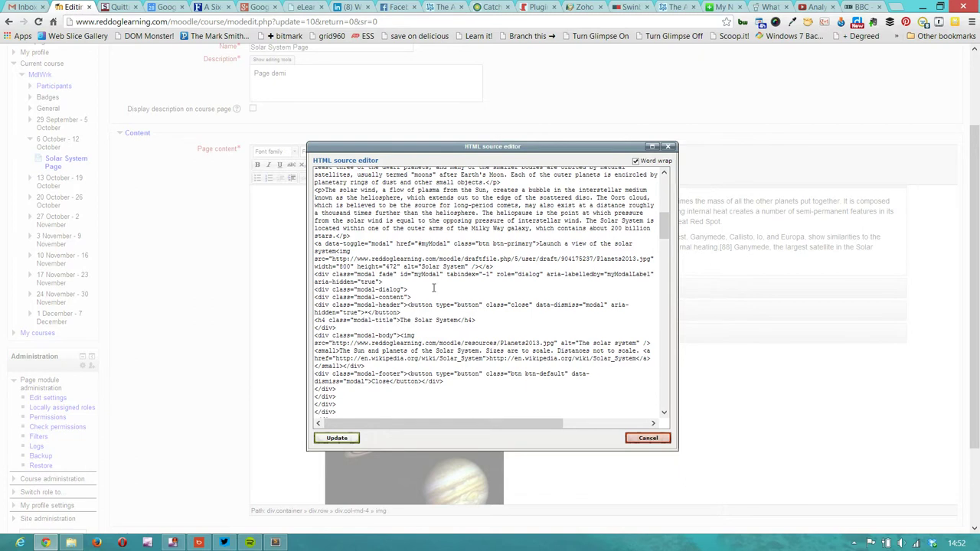
{"action": "scroll", "coordinate": [433, 288], "scroll_direction": "down", "scroll_amount": 2}
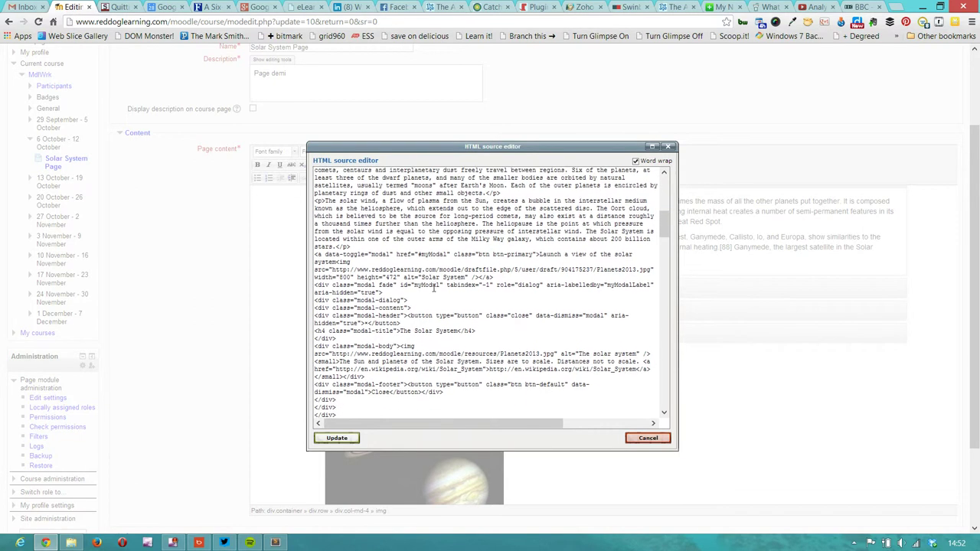
{"action": "scroll", "coordinate": [433, 288], "scroll_direction": "down", "scroll_amount": 5}
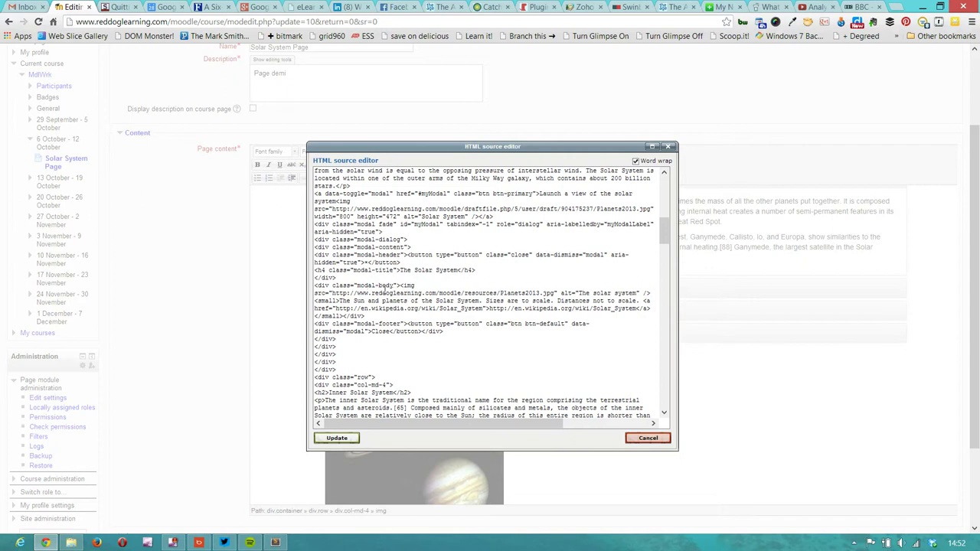
Replace the modal body image's source with the uploaded Planets2013.jpg URL from the launch link, and delete the launch link's image tag.
{"action": "left_click_drag", "start_coordinate": [333, 294], "coordinate": [551, 289]}
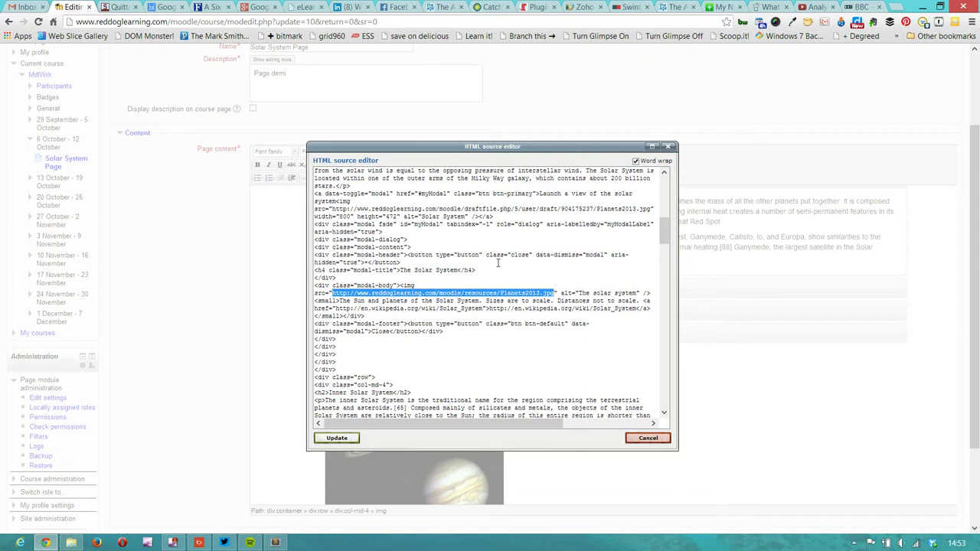
{"action": "left_click_drag", "start_coordinate": [331, 208], "coordinate": [405, 209]}
{"action": "left_click", "coordinate": [403, 208]}
{"action": "left_click_drag", "start_coordinate": [334, 207], "coordinate": [601, 206]}
{"action": "left_click_drag", "start_coordinate": [353, 200], "coordinate": [651, 209]}
{"action": "key", "text": "ctrl+c"}
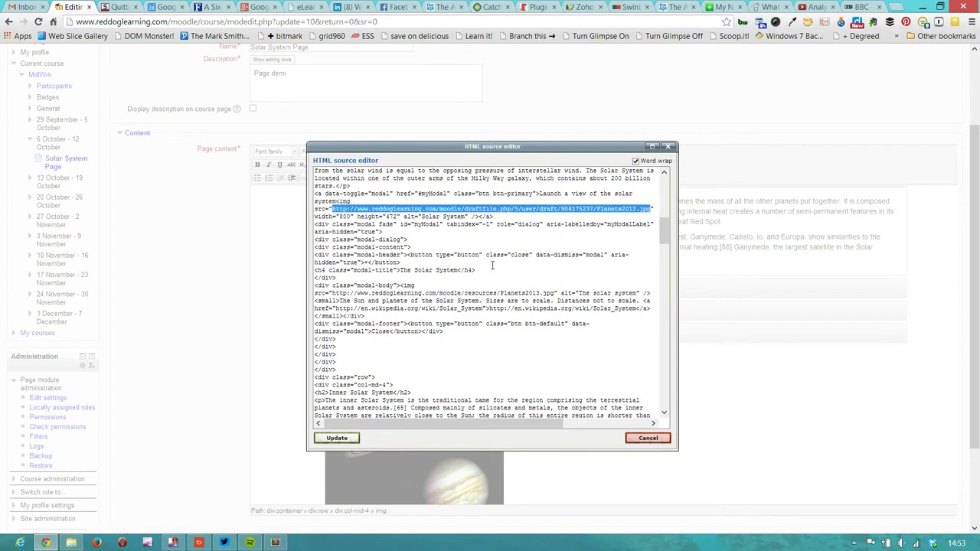
{"action": "left_click_drag", "start_coordinate": [331, 293], "coordinate": [553, 292]}
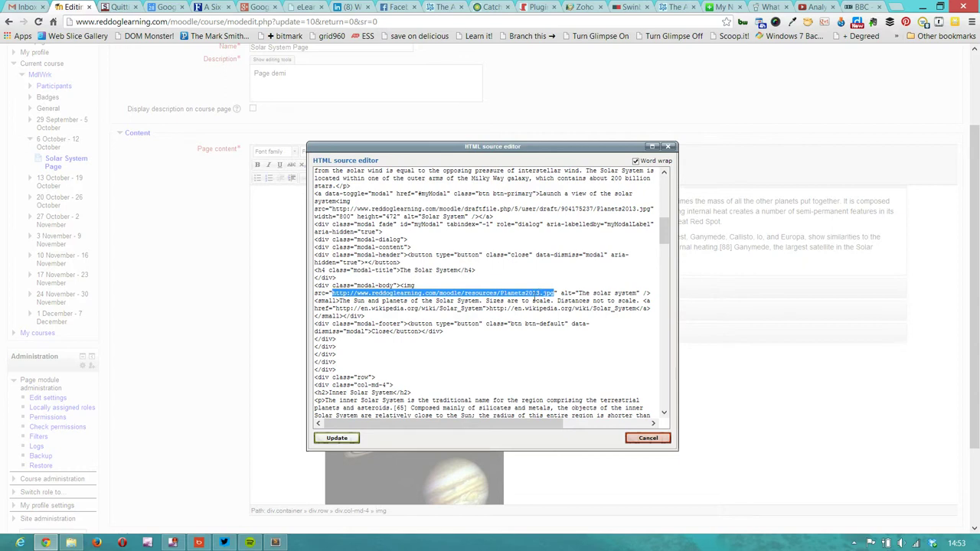
{"action": "key", "text": "ctrl+v"}
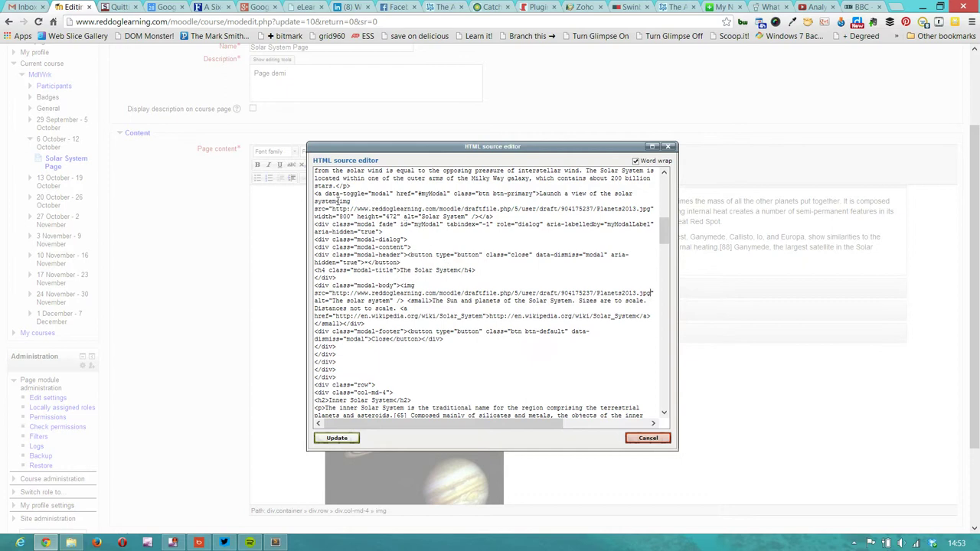
{"action": "left_click_drag", "start_coordinate": [338, 200], "coordinate": [481, 217]}
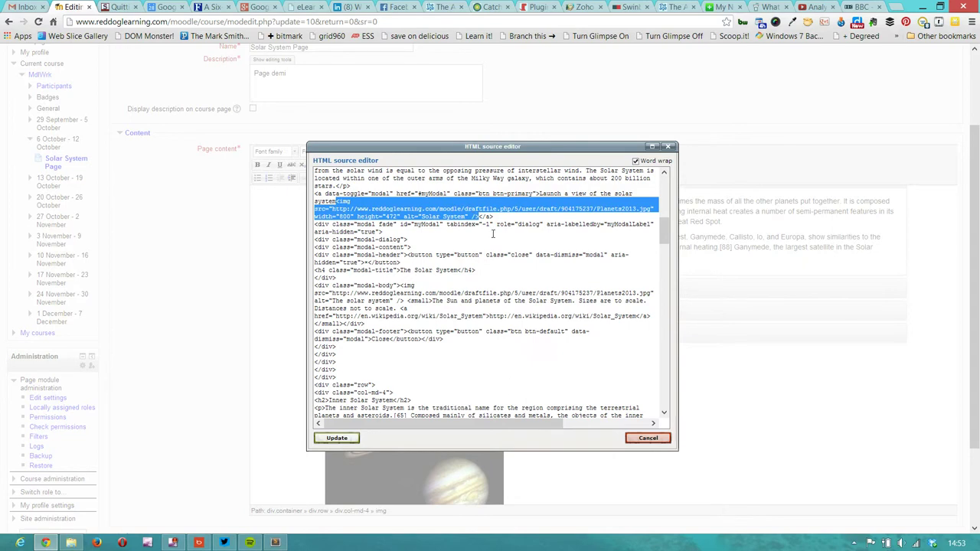
{"action": "key", "text": "Delete"}
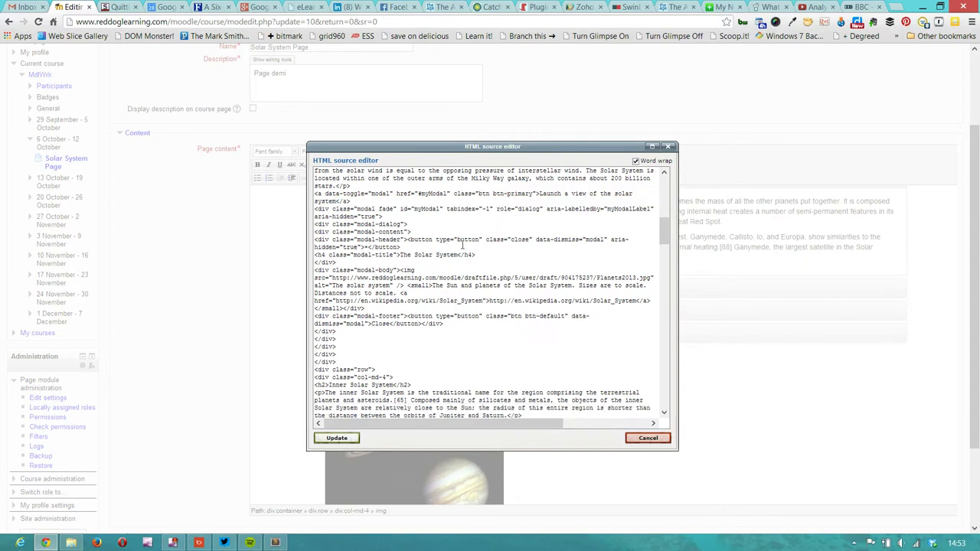
Move the uploaded 550px4_Terrestrial_Planets_Size_Comp_True_Color.png URL from the "Inner planets" image tag into the original popover image's source.
{"action": "scroll", "coordinate": [455, 253], "scroll_direction": "down", "scroll_amount": 3}
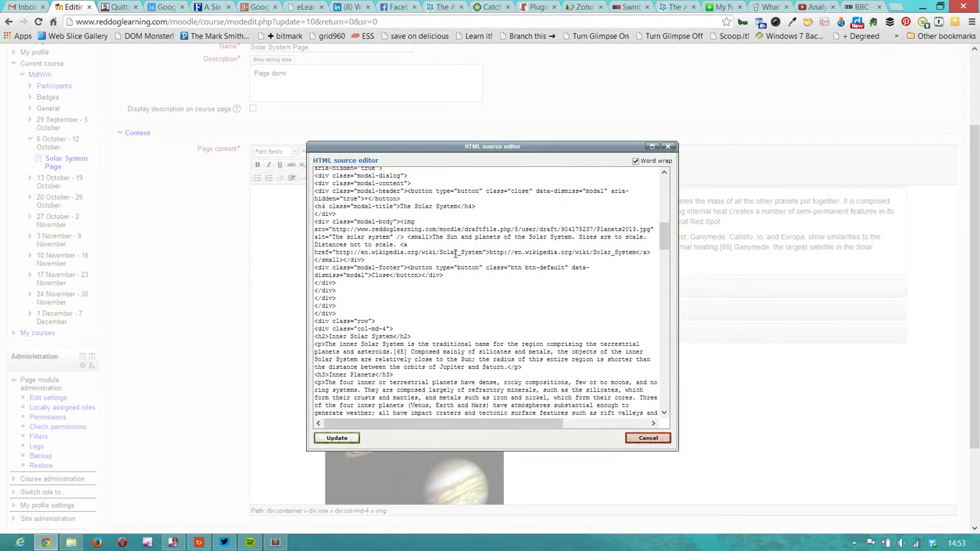
{"action": "scroll", "coordinate": [454, 253], "scroll_direction": "down", "scroll_amount": 3}
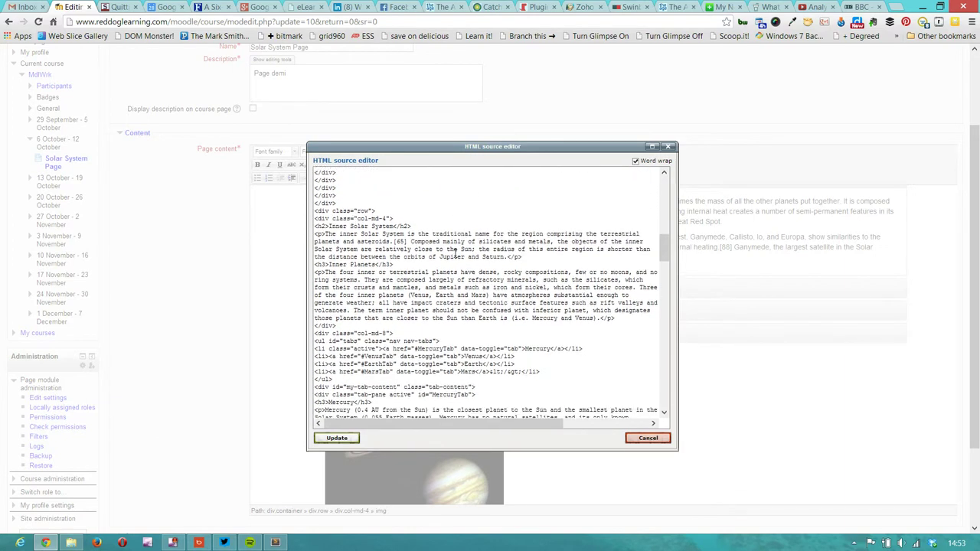
{"action": "scroll", "coordinate": [455, 254], "scroll_direction": "down", "scroll_amount": 2}
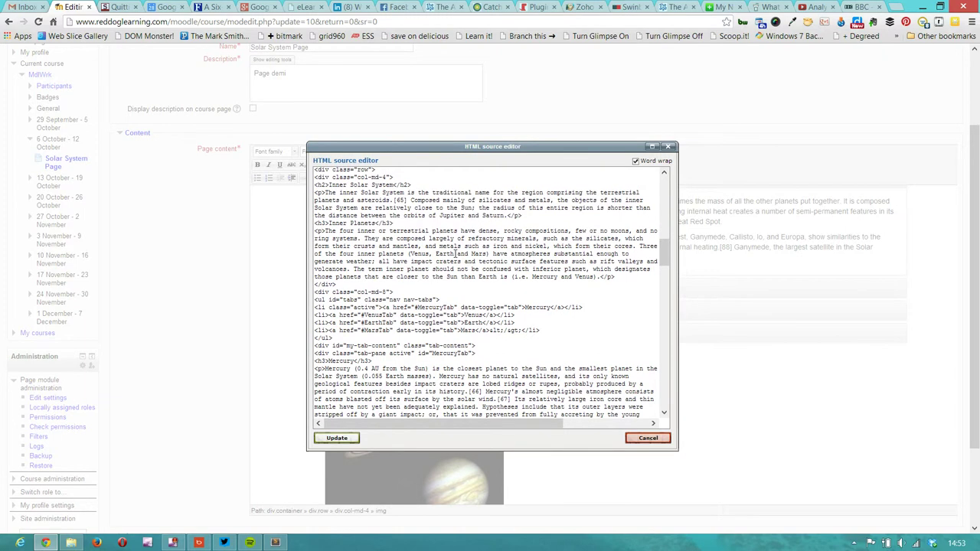
{"action": "scroll", "coordinate": [445, 295], "scroll_direction": "down", "scroll_amount": 2}
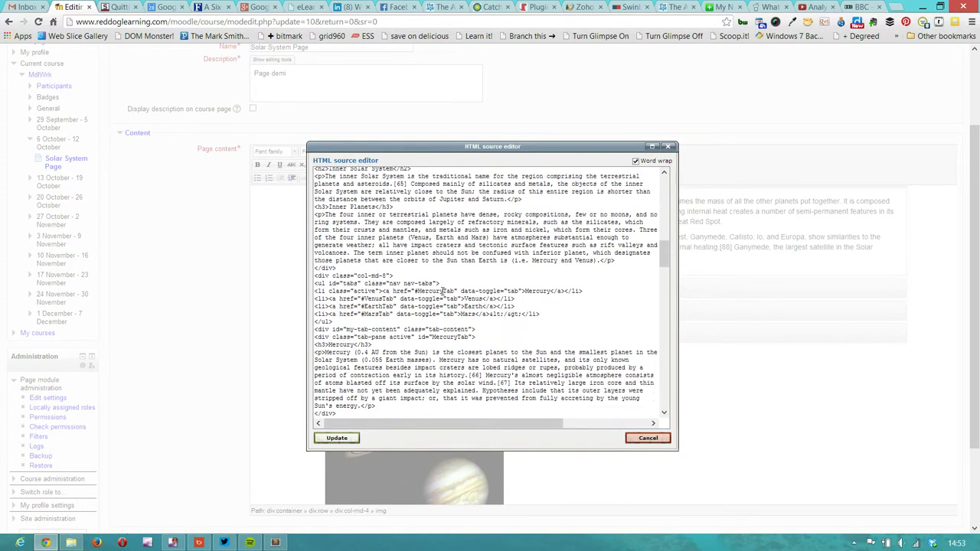
{"action": "scroll", "coordinate": [439, 289], "scroll_direction": "down", "scroll_amount": 8}
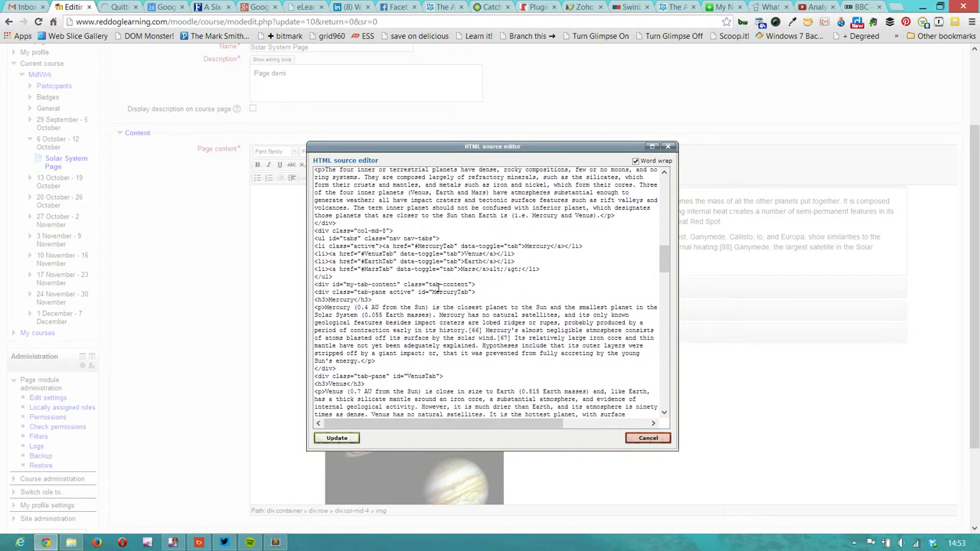
{"action": "scroll", "coordinate": [439, 286], "scroll_direction": "down", "scroll_amount": 7}
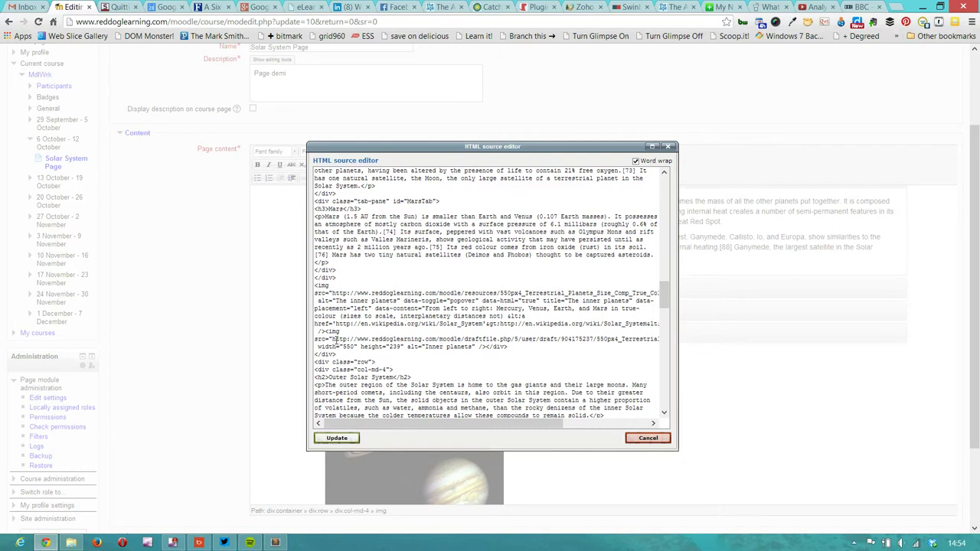
{"action": "left_click_drag", "start_coordinate": [333, 342], "coordinate": [655, 338]}
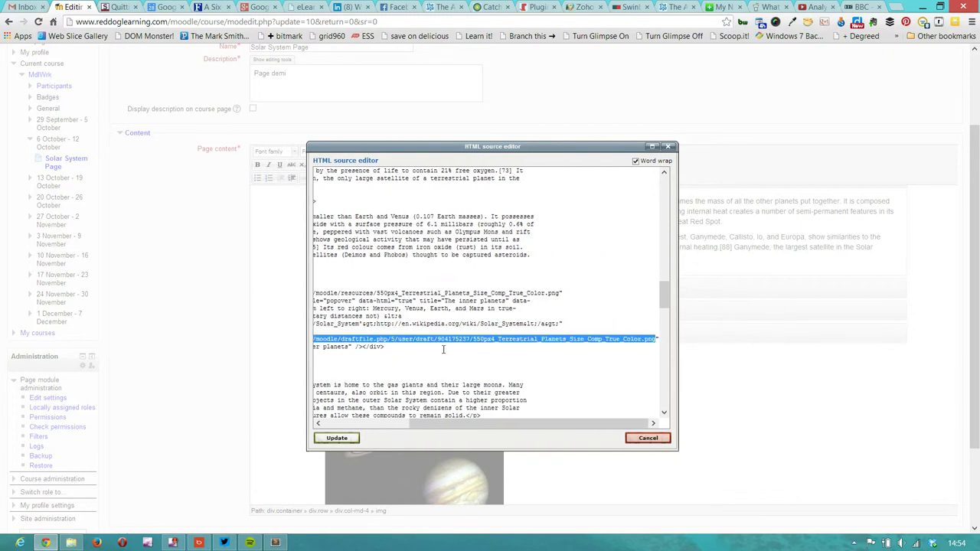
{"action": "key", "text": "BackSpace"}
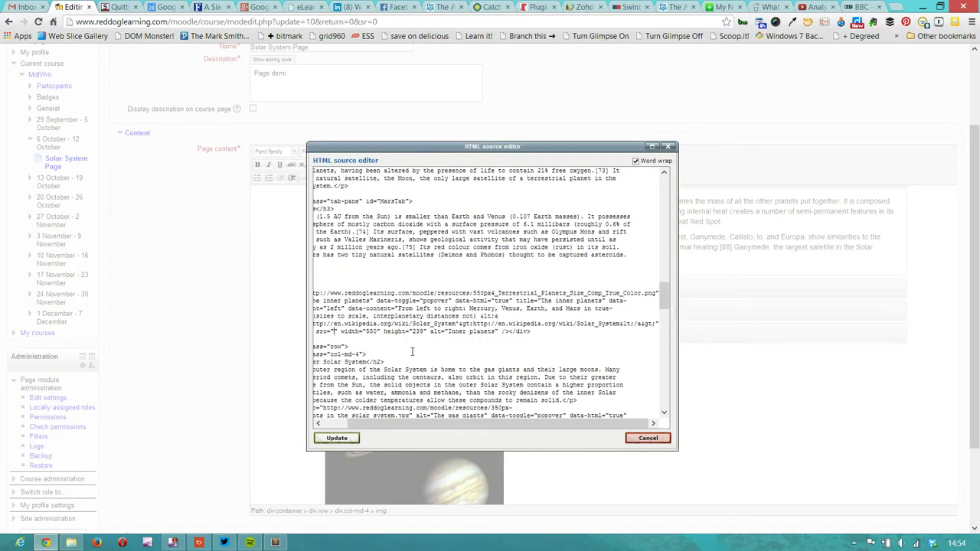
{"action": "triple_click", "coordinate": [325, 292]}
{"action": "left_click", "coordinate": [333, 292]}
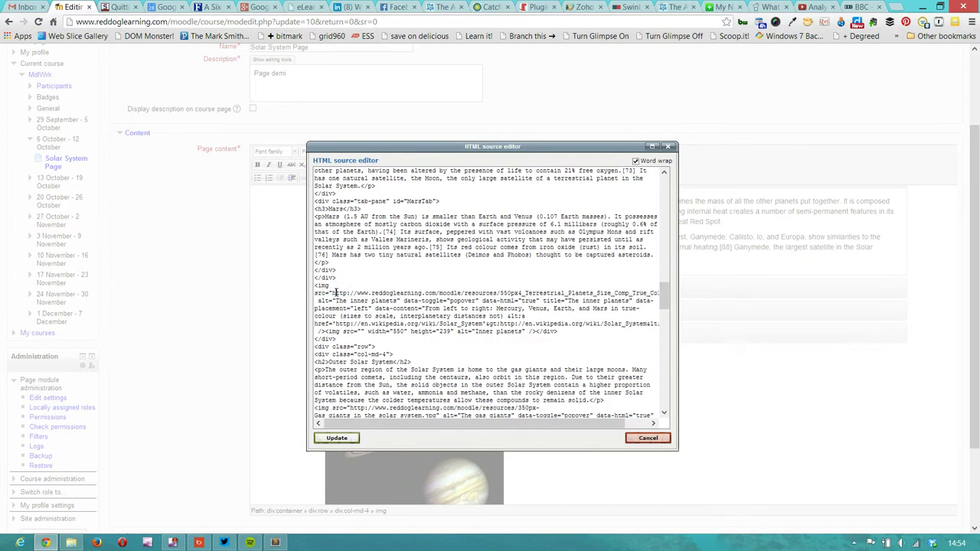
{"action": "left_click_drag", "start_coordinate": [333, 292], "coordinate": [654, 293]}
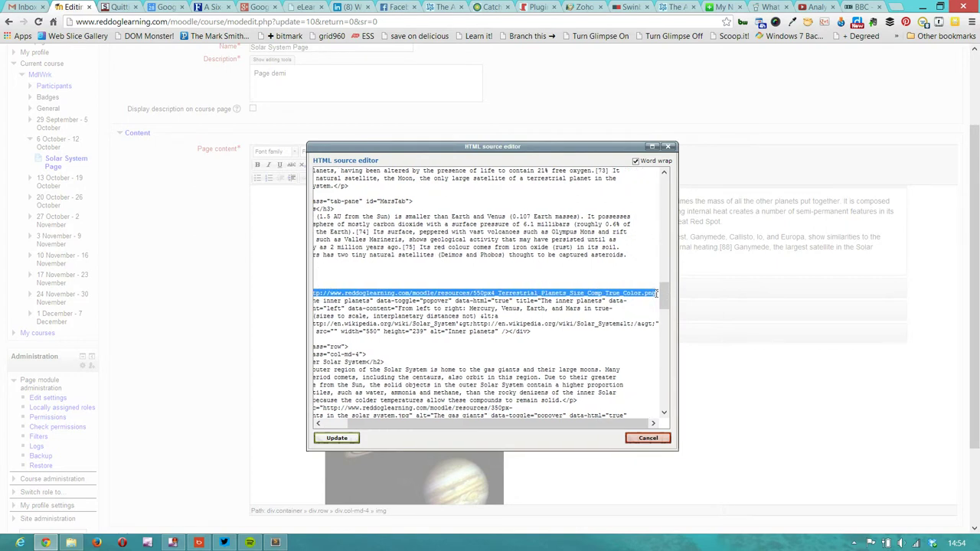
{"action": "type", "text": "http://www.reddoglearning.com/moodle/draftfile.php/5/user/draft/904175237/550px4_Terrestrial_Planets_Size_Comp_True_Color.png"}
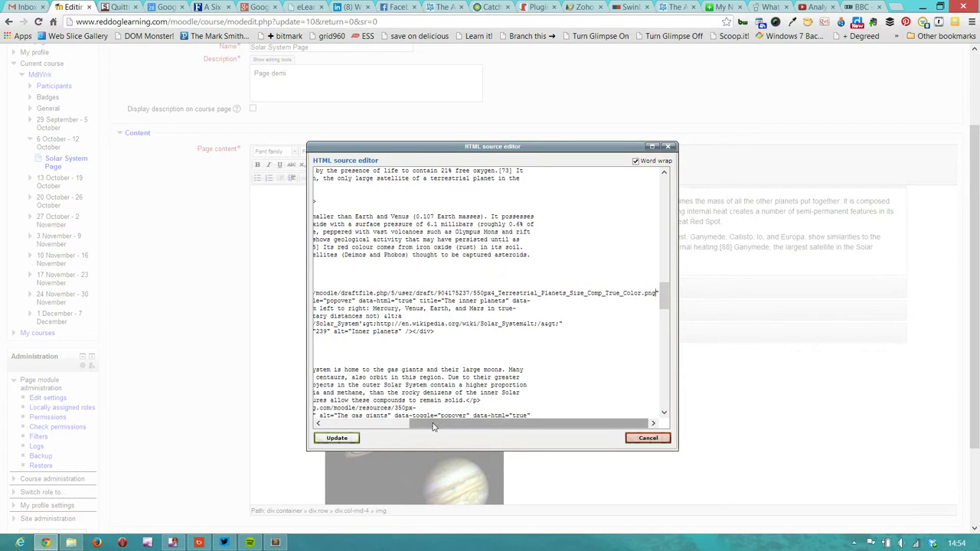
Delete the leftover "Inner planets" image tag with the empty source.
{"action": "left_click_drag", "start_coordinate": [427, 426], "coordinate": [339, 426]}
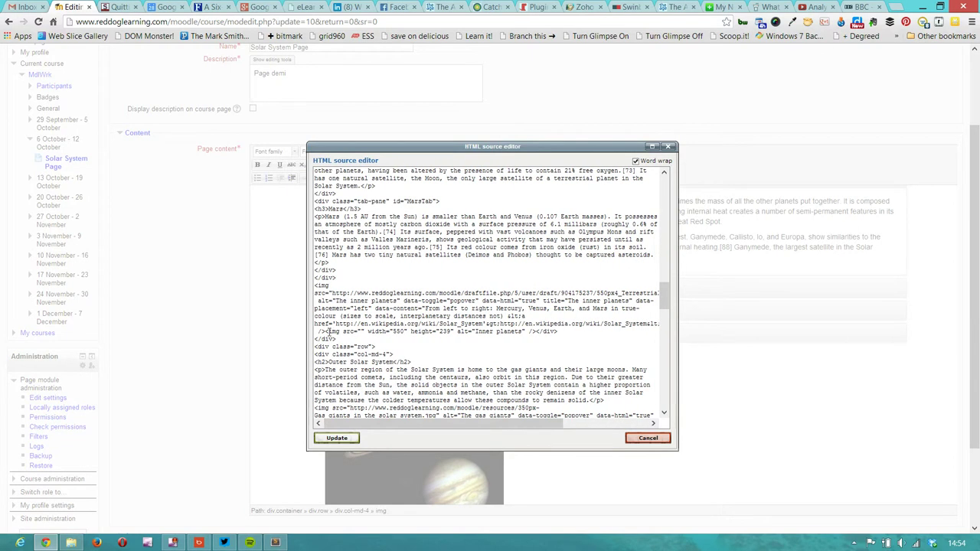
{"action": "left_click_drag", "start_coordinate": [326, 331], "coordinate": [538, 330]}
{"action": "key", "text": "Delete"}
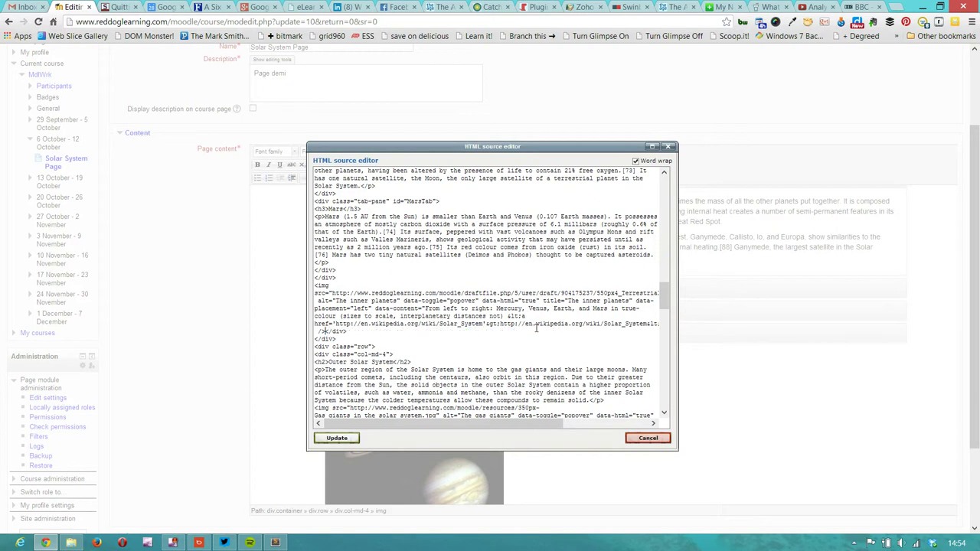
Copy the uploaded 350px-Gas_giants_in_the_solar_system.jpg URL from the added "Gas giants" image tag, and delete that tag.
{"action": "scroll", "coordinate": [467, 276], "scroll_direction": "down", "scroll_amount": 8}
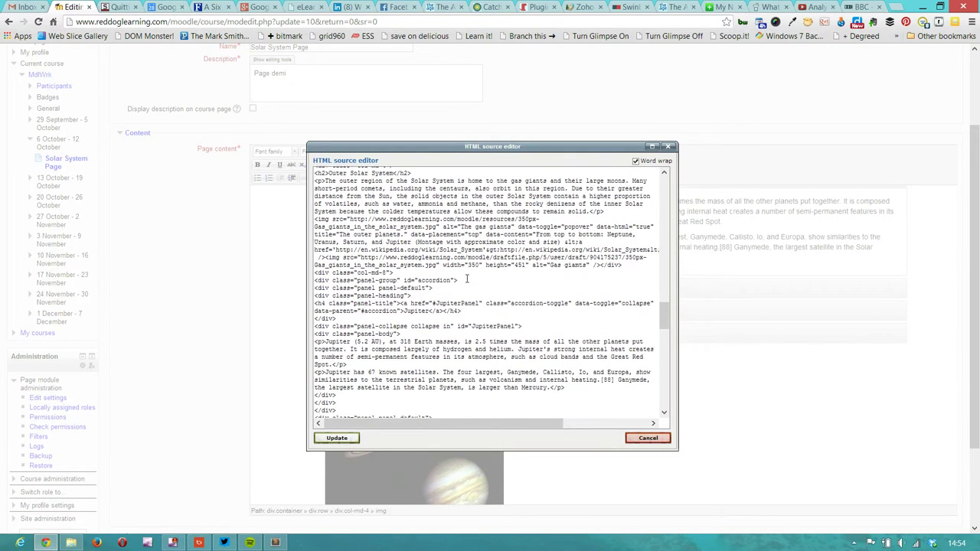
{"action": "scroll", "coordinate": [466, 278], "scroll_direction": "down", "scroll_amount": 3}
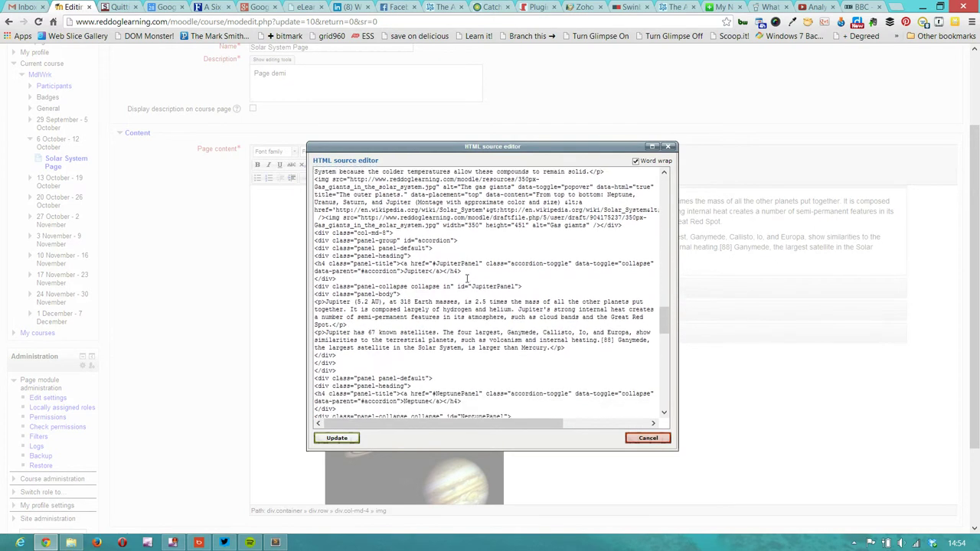
{"action": "scroll", "coordinate": [467, 277], "scroll_direction": "down", "scroll_amount": 2}
{"action": "scroll", "coordinate": [466, 279], "scroll_direction": "up", "scroll_amount": 4}
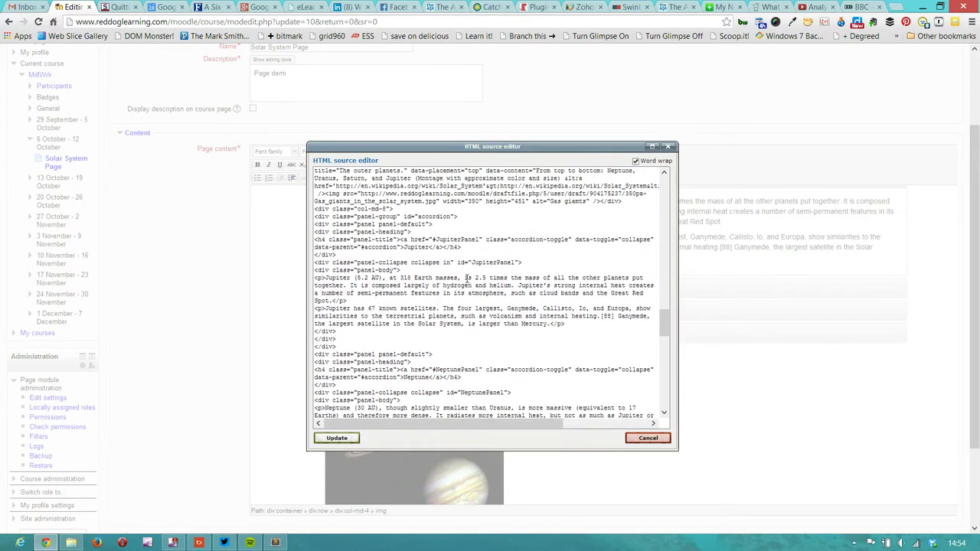
{"action": "scroll", "coordinate": [467, 279], "scroll_direction": "up", "scroll_amount": 2}
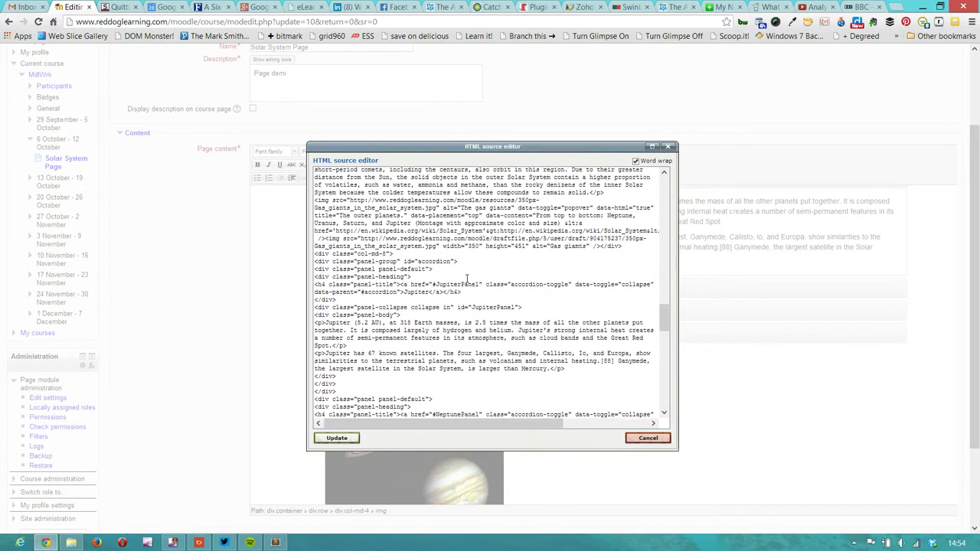
{"action": "scroll", "coordinate": [466, 278], "scroll_direction": "up", "scroll_amount": 1}
{"action": "left_click_drag", "start_coordinate": [360, 245], "coordinate": [438, 253]}
{"action": "key", "text": "ctrl+c"}
{"action": "key", "text": "Delete"}
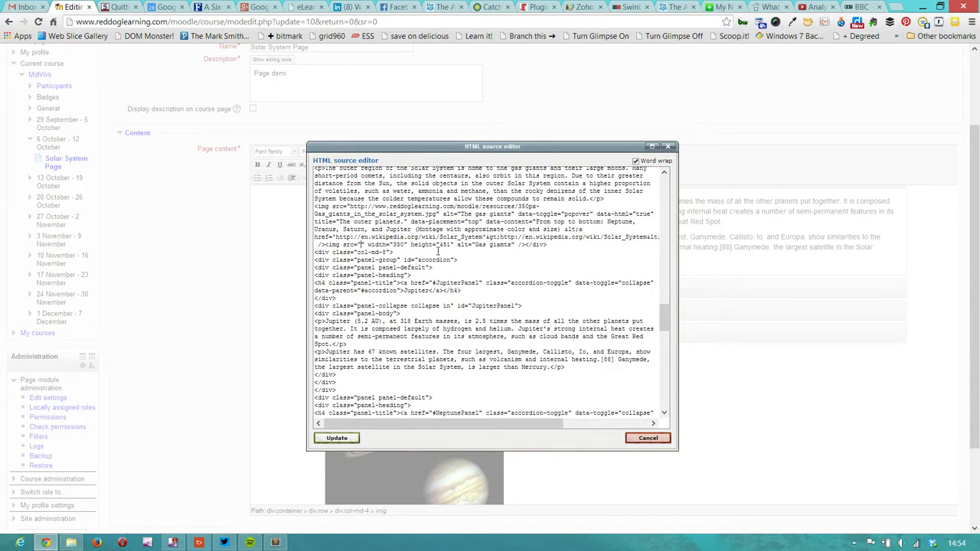
{"action": "left_click_drag", "start_coordinate": [324, 244], "coordinate": [527, 243]}
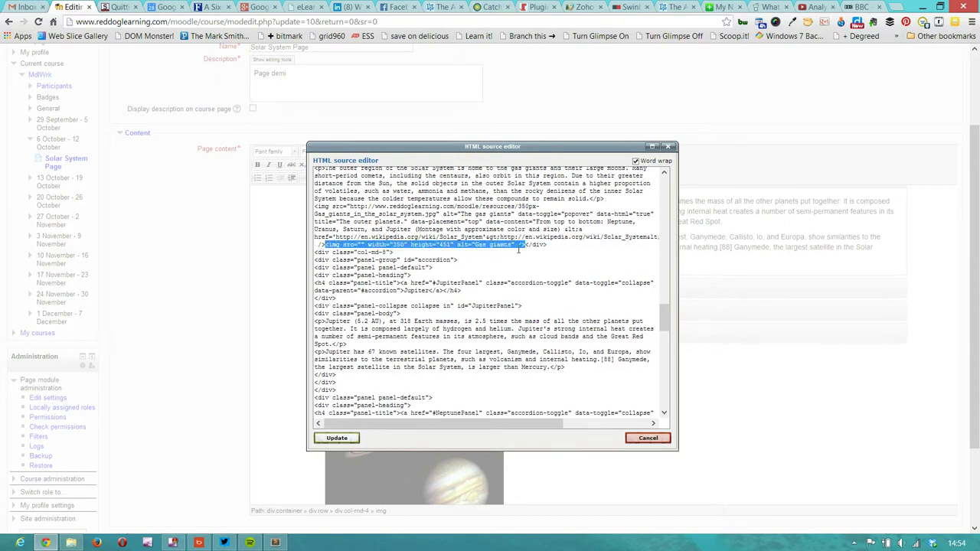
{"action": "key", "text": "Delete"}
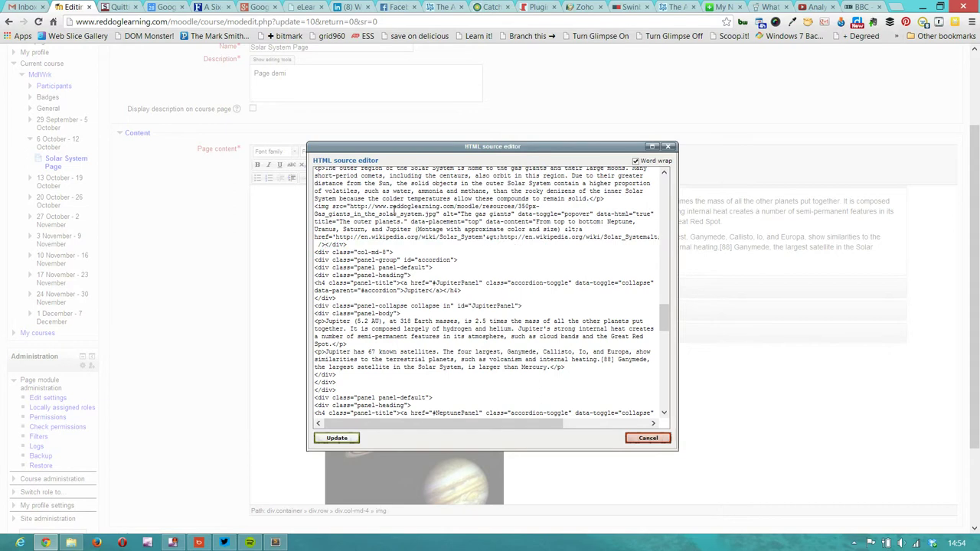
Replace the source of the original "The gas giants" popover image with the copied URL and apply the HTML changes.
{"action": "left_click_drag", "start_coordinate": [351, 206], "coordinate": [435, 214]}
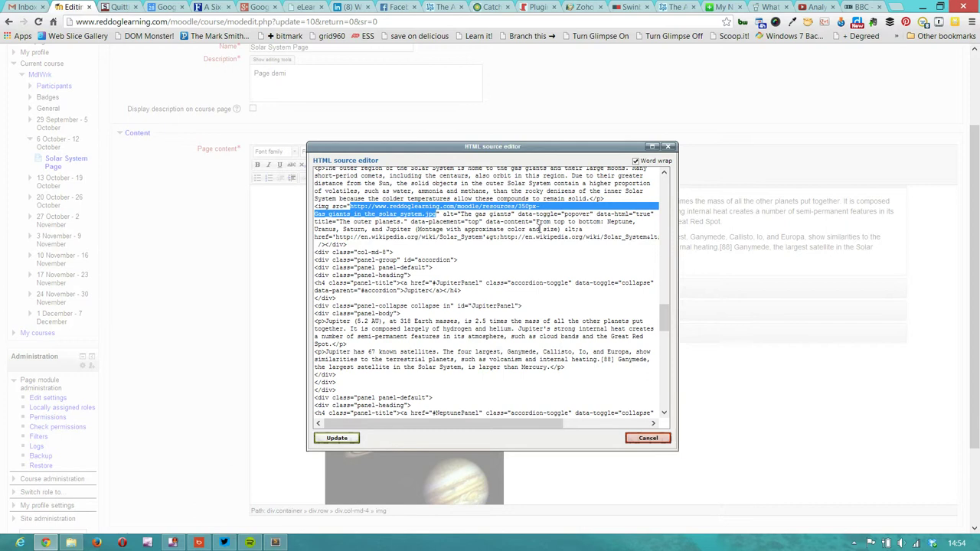
{"action": "key", "text": "ctrl+v"}
{"action": "scroll", "coordinate": [510, 296], "scroll_direction": "up", "scroll_amount": 5}
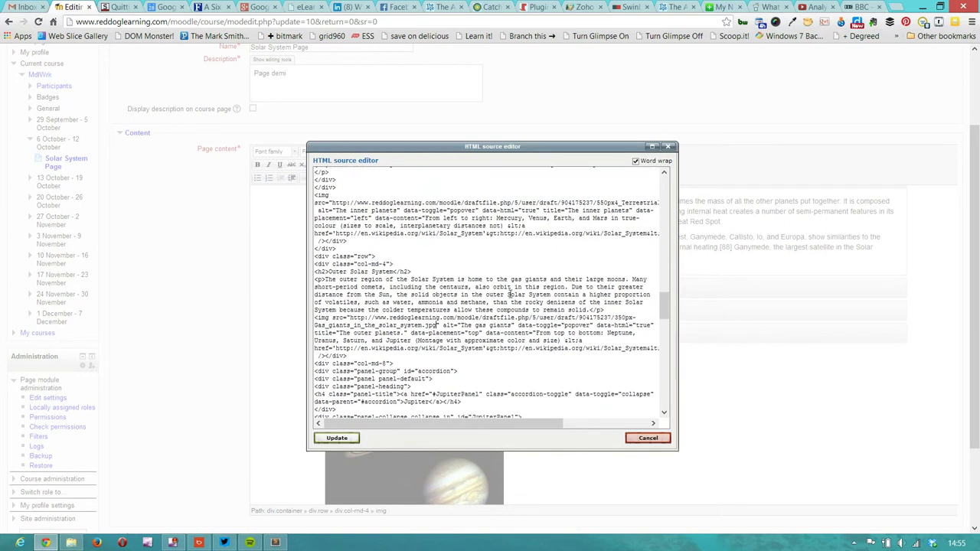
{"action": "scroll", "coordinate": [495, 309], "scroll_direction": "up", "scroll_amount": 2}
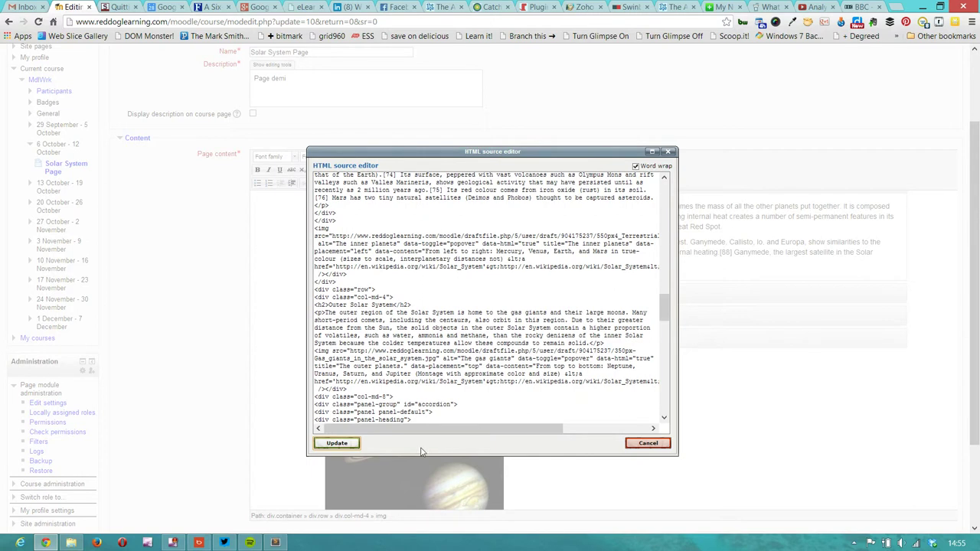
{"action": "left_click", "coordinate": [337, 444]}
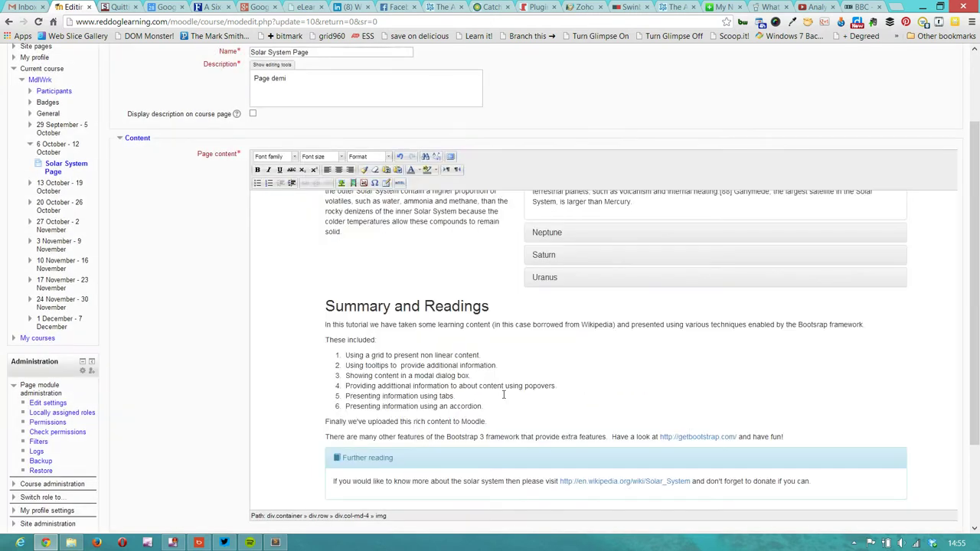
Delete the stray "&lt;/&gt;" code following the Mars tab link in the page content's HTML source and apply the change.
{"action": "scroll", "coordinate": [503, 395], "scroll_direction": "up", "scroll_amount": 3}
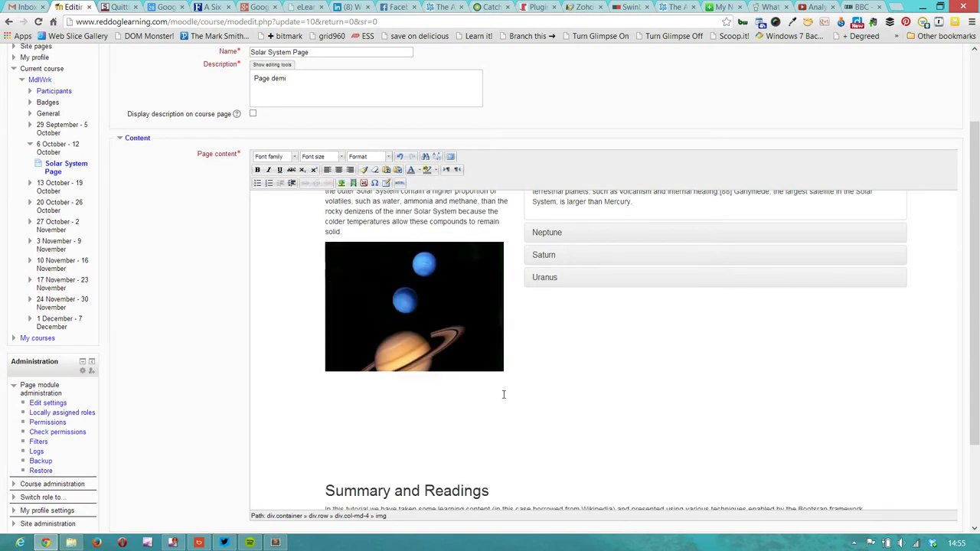
{"action": "scroll", "coordinate": [635, 307], "scroll_direction": "up", "scroll_amount": 3}
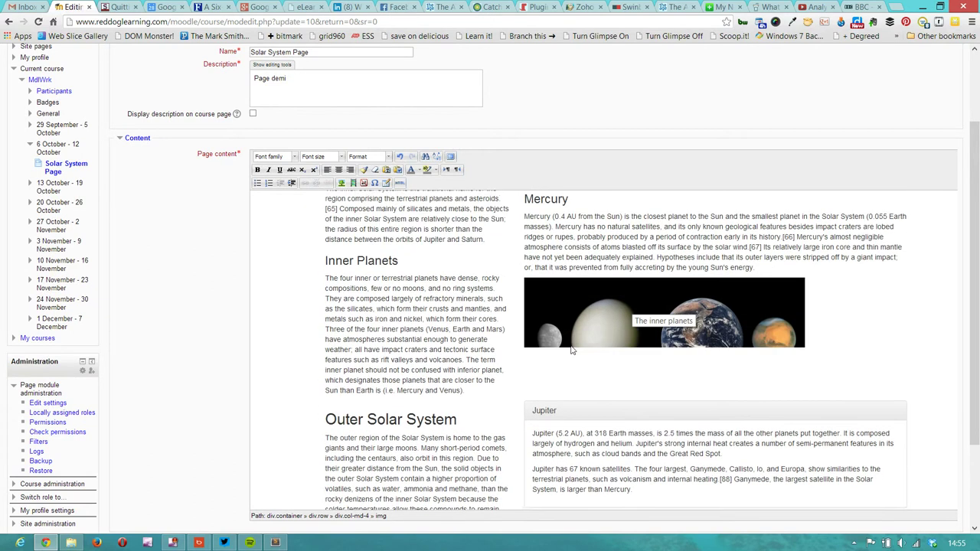
{"action": "scroll", "coordinate": [420, 341], "scroll_direction": "up", "scroll_amount": 2}
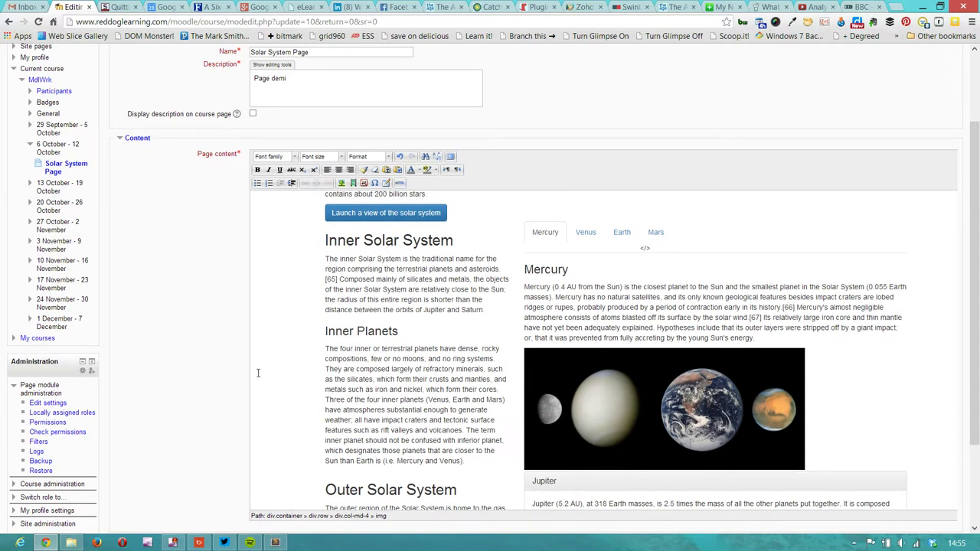
{"action": "scroll", "coordinate": [428, 430], "scroll_direction": "up", "scroll_amount": 2}
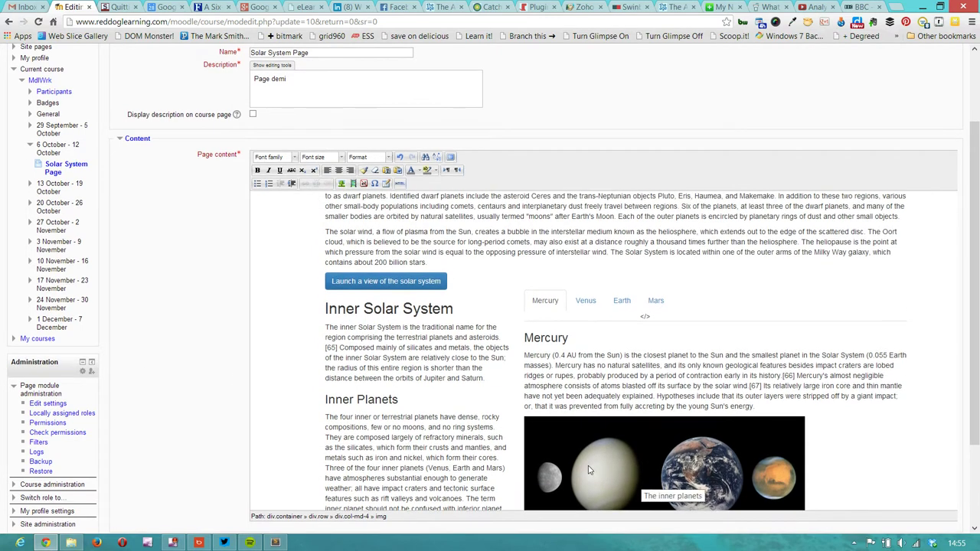
{"action": "scroll", "coordinate": [604, 358], "scroll_direction": "down", "scroll_amount": 1}
{"action": "scroll", "coordinate": [623, 333], "scroll_direction": "down", "scroll_amount": 1}
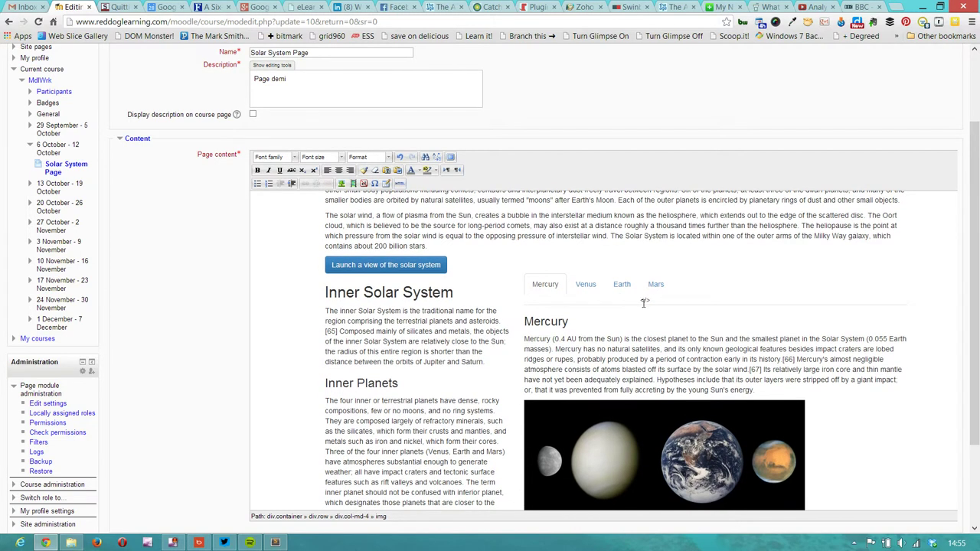
{"action": "left_click", "coordinate": [399, 184]}
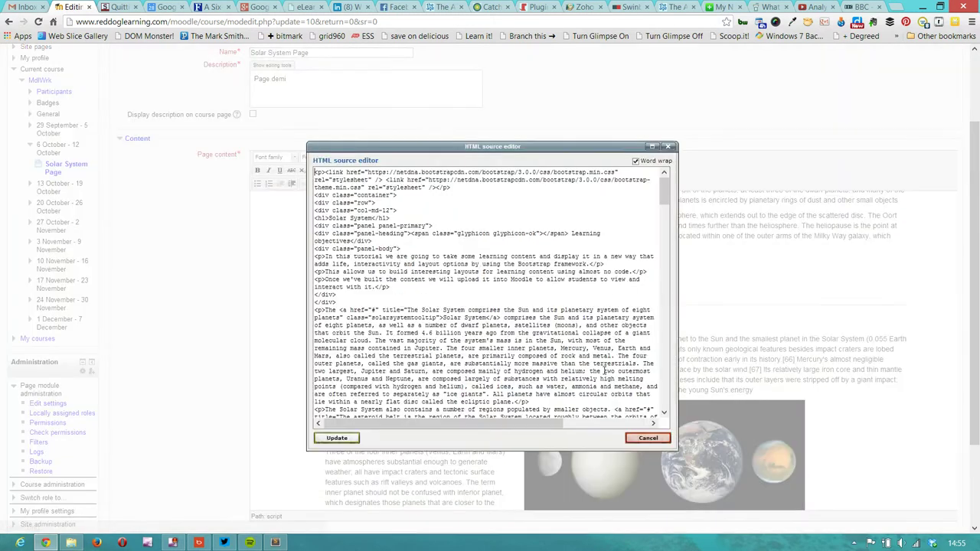
{"action": "scroll", "coordinate": [548, 347], "scroll_direction": "down", "scroll_amount": 9}
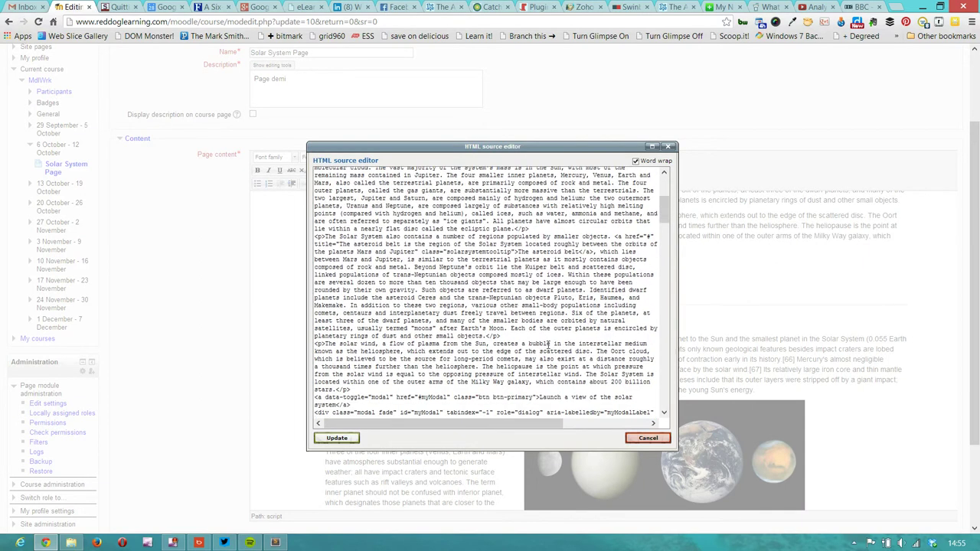
{"action": "scroll", "coordinate": [548, 347], "scroll_direction": "down", "scroll_amount": 3}
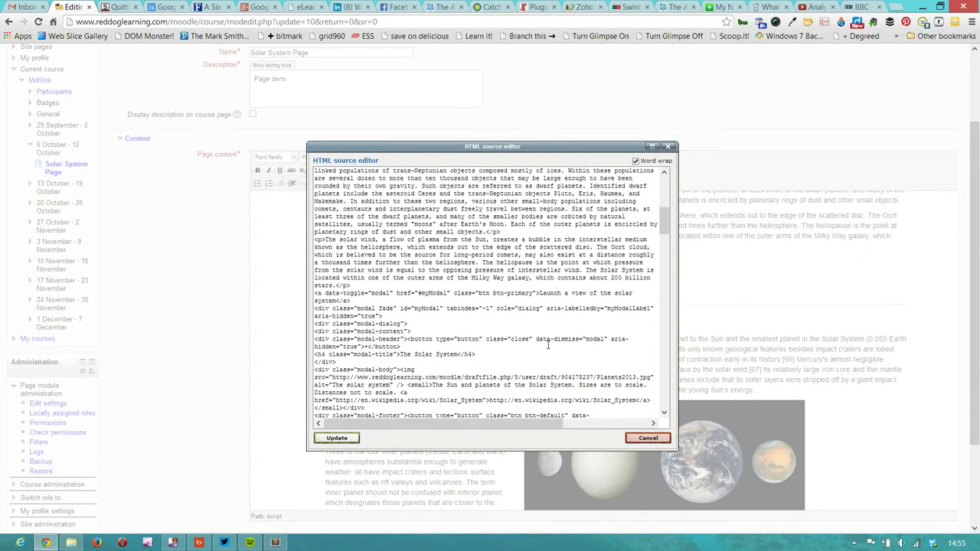
{"action": "scroll", "coordinate": [548, 345], "scroll_direction": "down", "scroll_amount": 7}
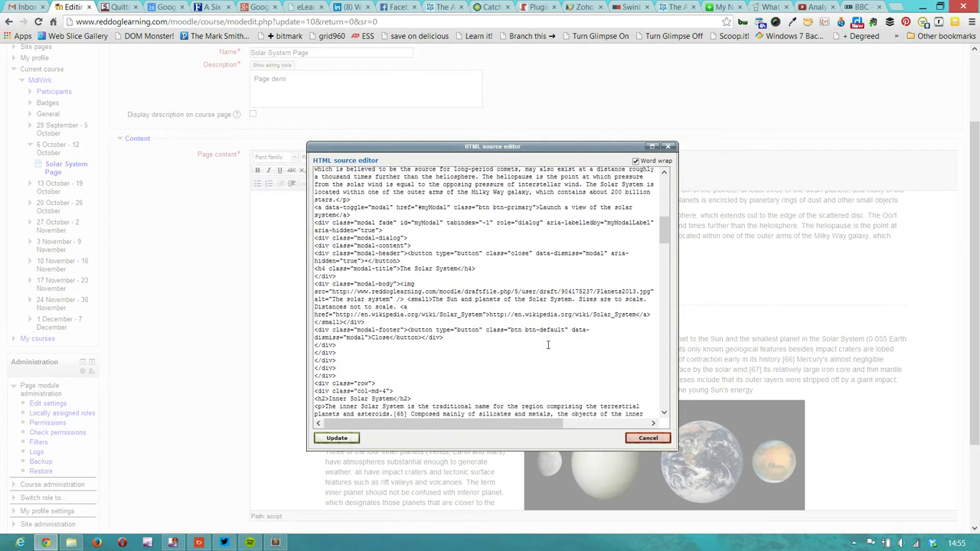
{"action": "scroll", "coordinate": [548, 346], "scroll_direction": "down", "scroll_amount": 3}
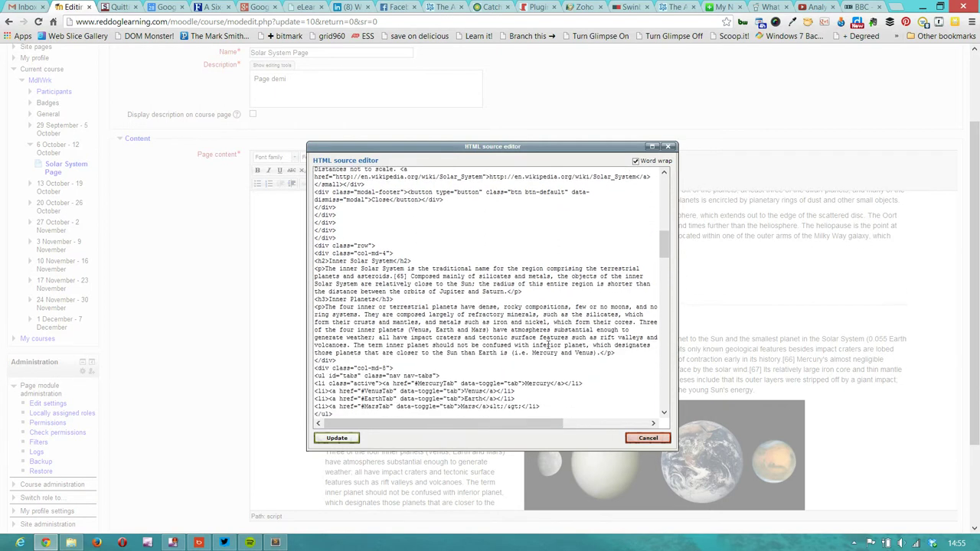
{"action": "scroll", "coordinate": [548, 345], "scroll_direction": "down", "scroll_amount": 2}
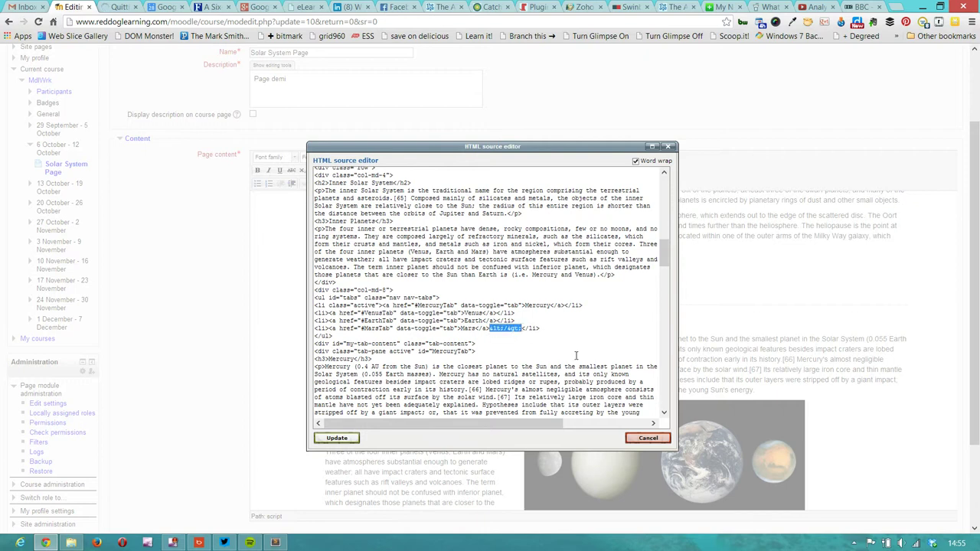
{"action": "key", "text": "Delete"}
{"action": "left_click", "coordinate": [348, 439]}
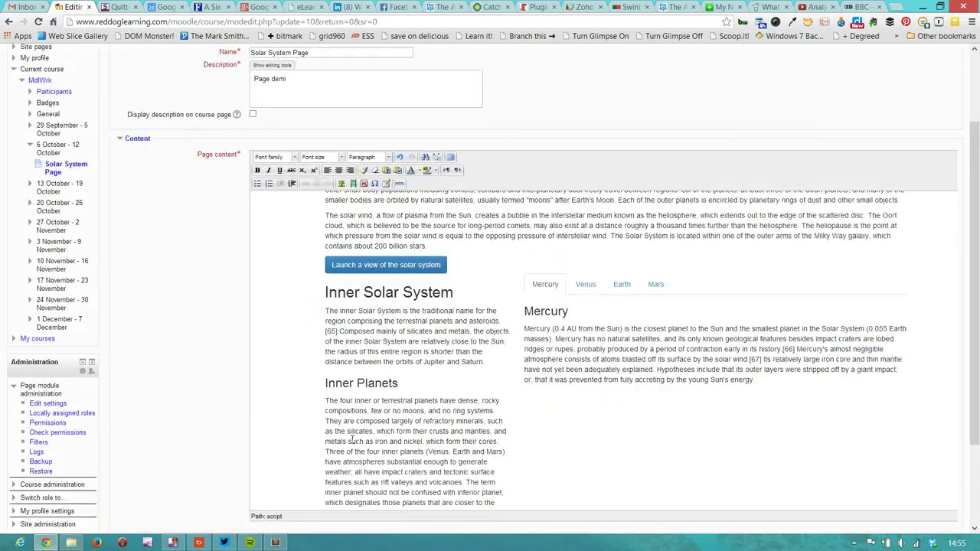
Check the corrected page content, and save the Solar System Page, returning to the course.
{"action": "scroll", "coordinate": [533, 451], "scroll_direction": "up", "scroll_amount": 10}
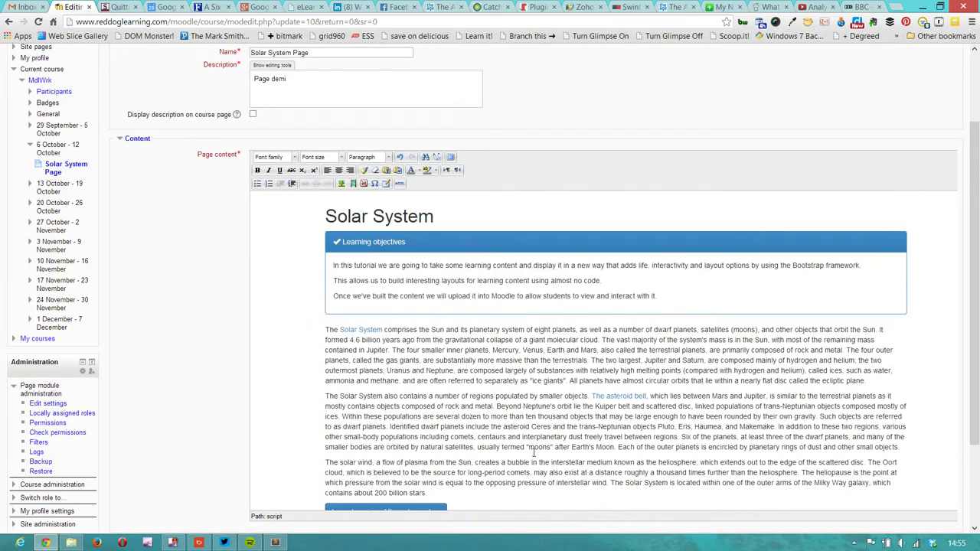
{"action": "scroll", "coordinate": [533, 452], "scroll_direction": "down", "scroll_amount": 5}
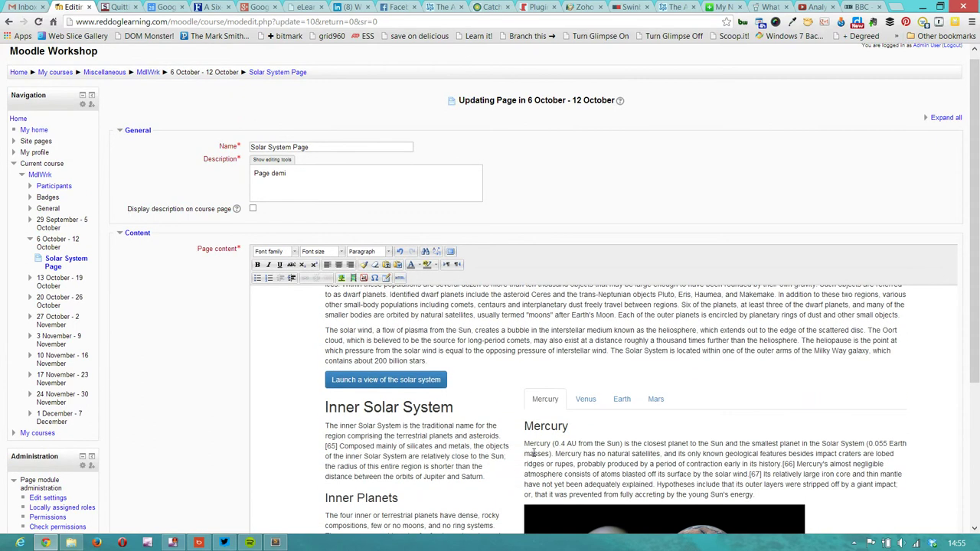
{"action": "scroll", "coordinate": [542, 463], "scroll_direction": "up", "scroll_amount": 3}
{"action": "scroll", "coordinate": [183, 381], "scroll_direction": "down", "scroll_amount": 5}
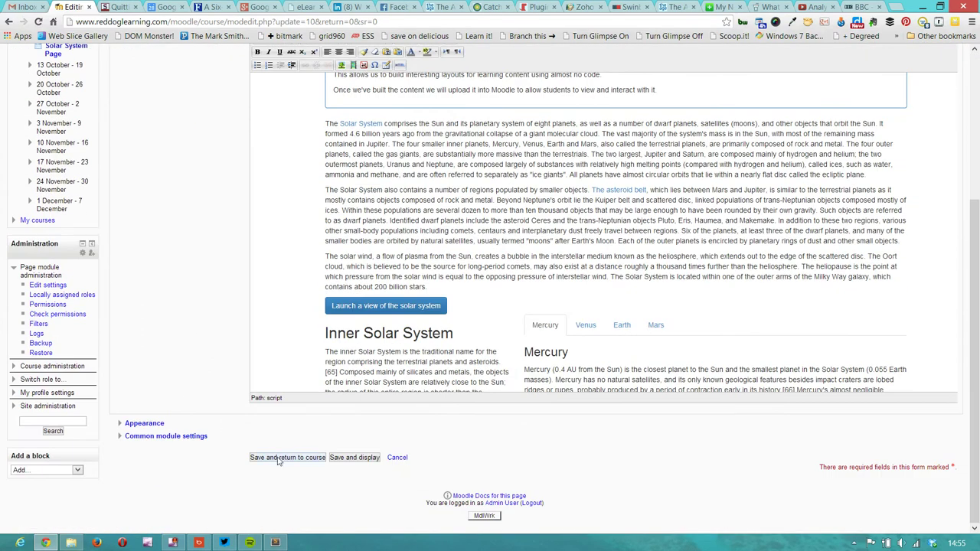
{"action": "left_click", "coordinate": [279, 460]}
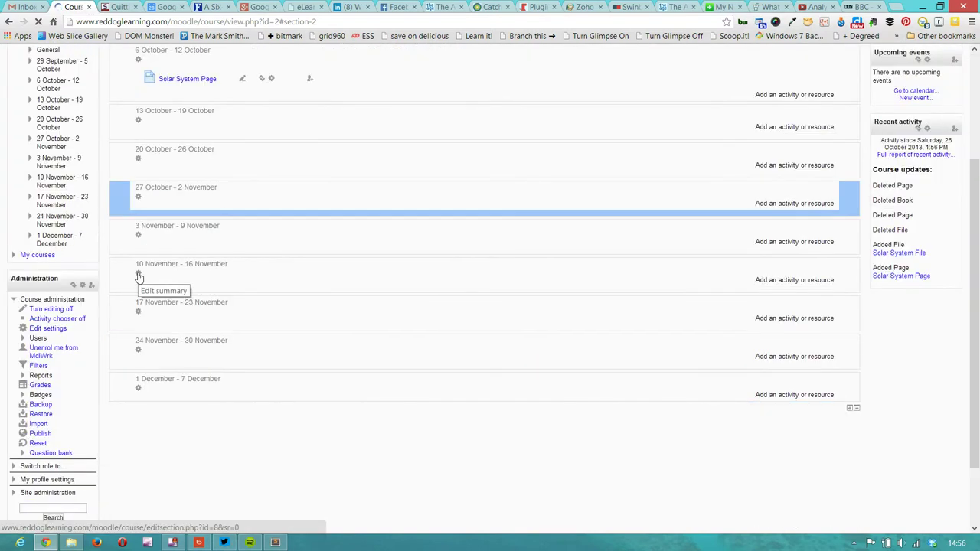
Open the Solar System Page from the course and check the tooltips on its "Solar System" and "The asteroid belt" links.
{"action": "scroll", "coordinate": [139, 279], "scroll_direction": "up", "scroll_amount": 3}
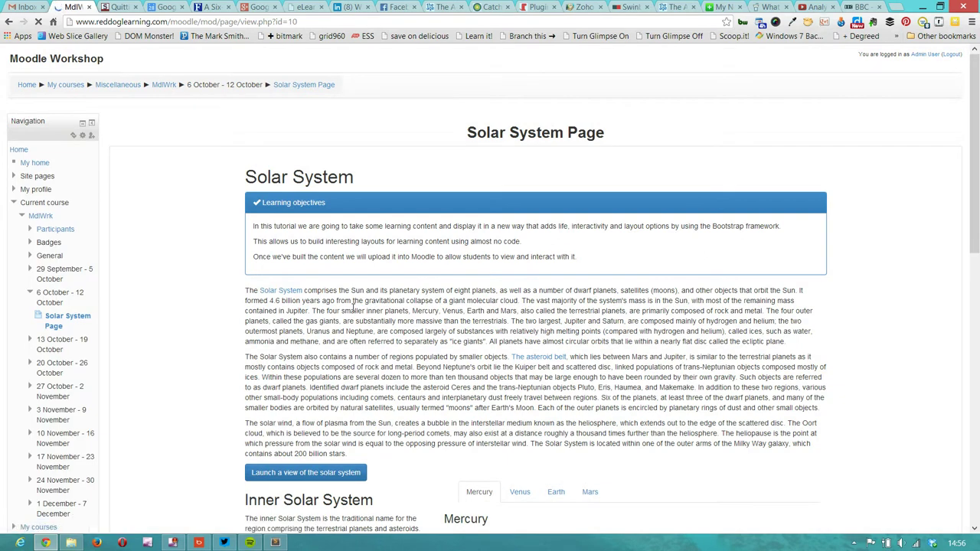
{"action": "scroll", "coordinate": [353, 306], "scroll_direction": "down", "scroll_amount": 1}
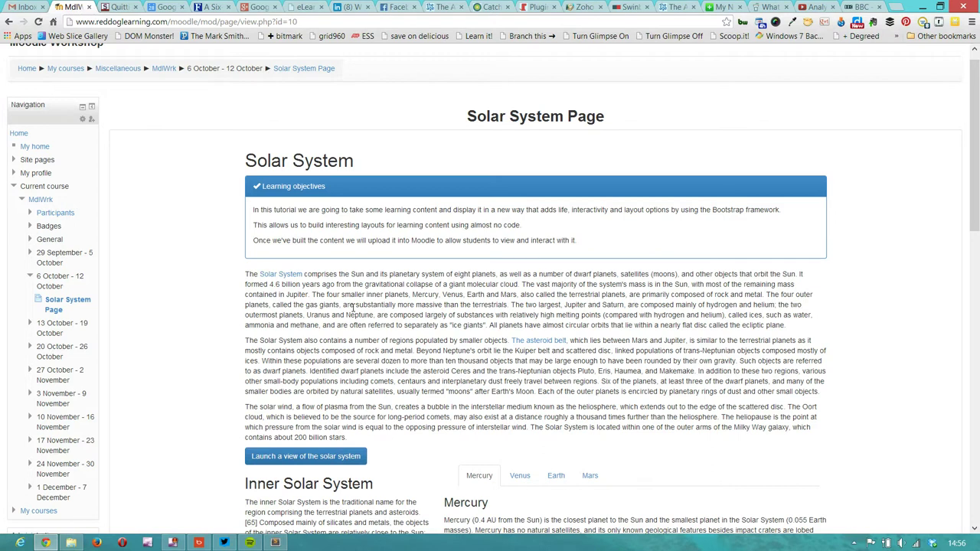
{"action": "mouse_move", "coordinate": [290, 281]}
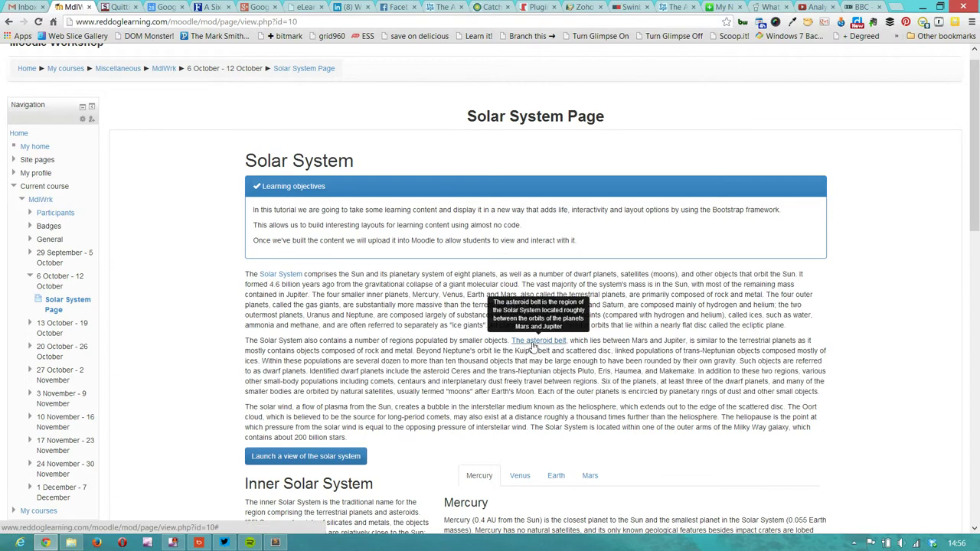
Launch the modal view of the solar system to check its image, and close it.
{"action": "scroll", "coordinate": [426, 353], "scroll_direction": "down", "scroll_amount": 3}
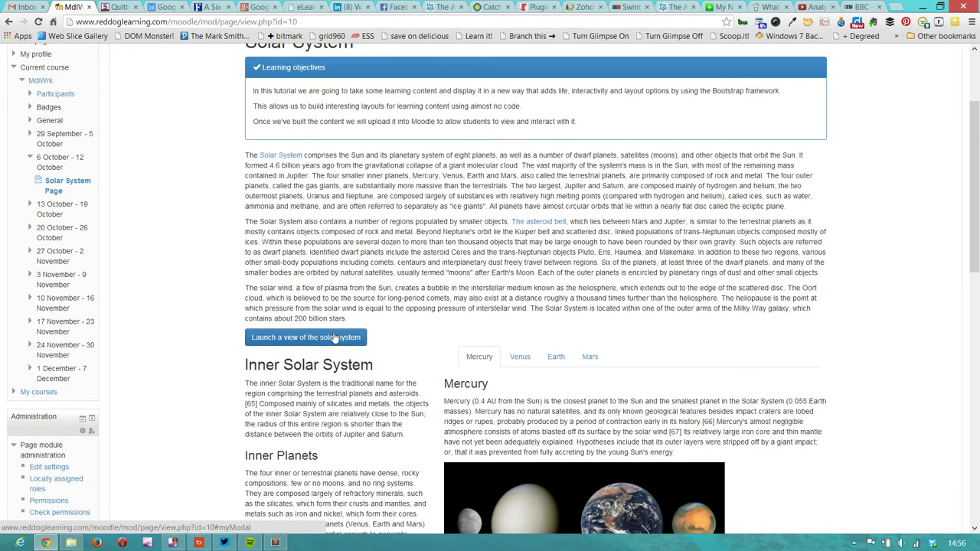
{"action": "left_click", "coordinate": [329, 341]}
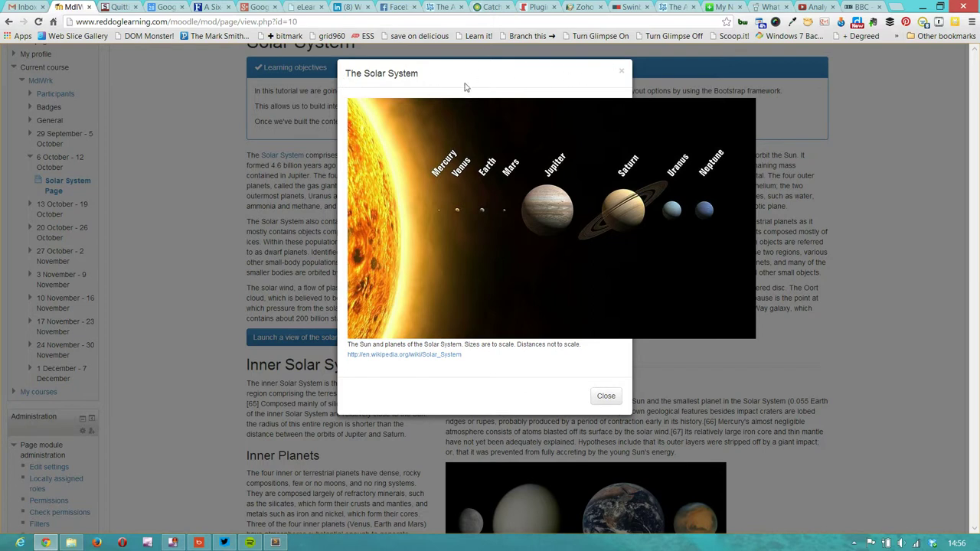
{"action": "left_click", "coordinate": [601, 399]}
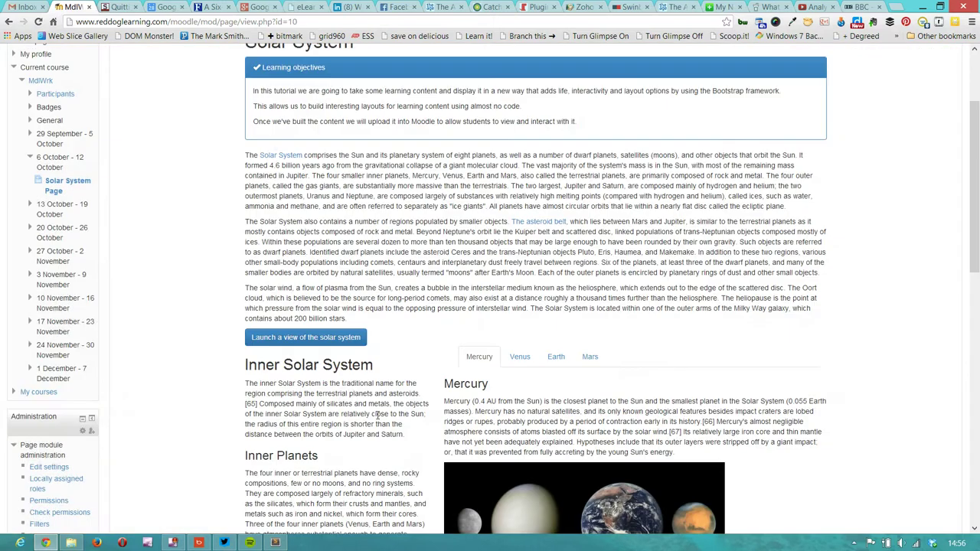
Check the Inner Solar System tabs by switching through Venus, Earth and Mars.
{"action": "scroll", "coordinate": [537, 295], "scroll_direction": "down", "scroll_amount": 2}
{"action": "left_click", "coordinate": [535, 293]}
{"action": "left_click", "coordinate": [556, 289]}
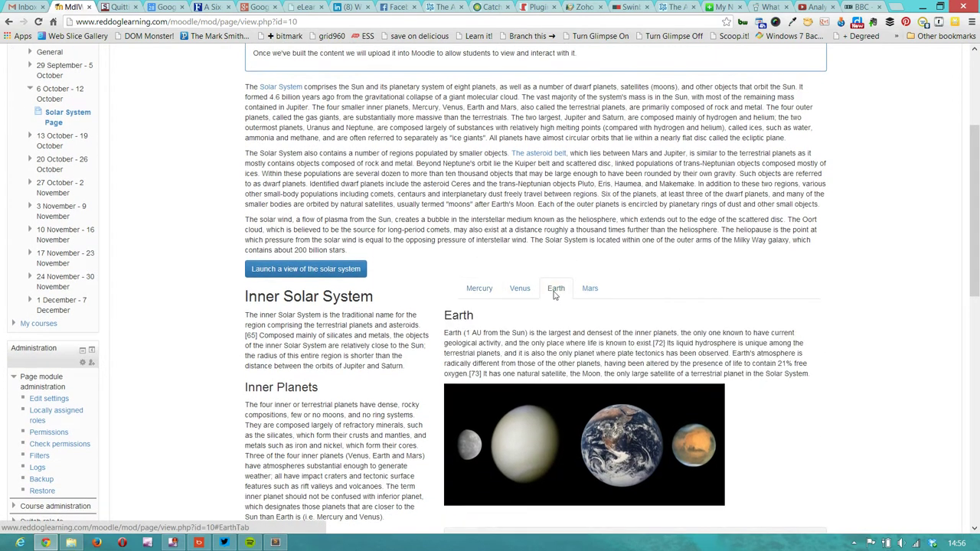
{"action": "left_click", "coordinate": [589, 289]}
{"action": "scroll", "coordinate": [361, 404], "scroll_direction": "down", "scroll_amount": 4}
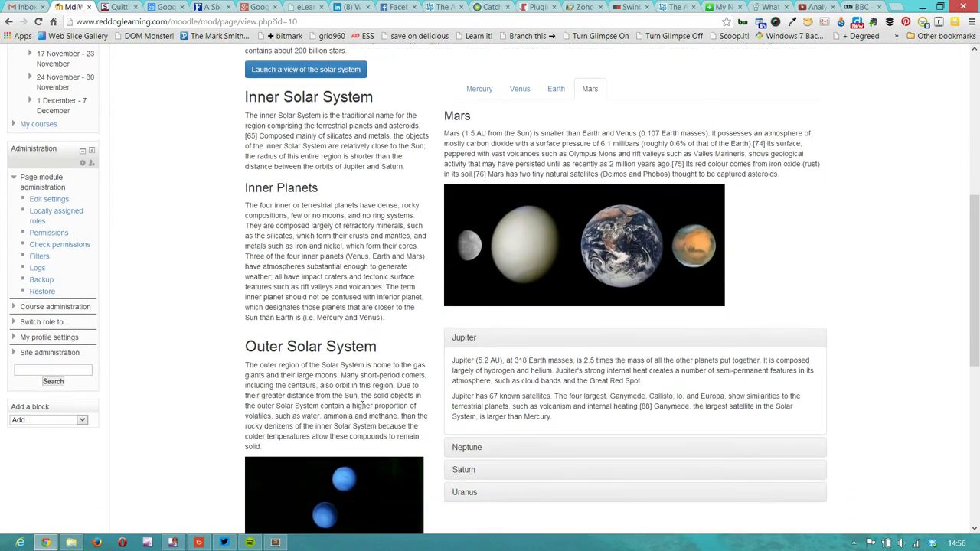
Check the outer planets accordion by expanding Neptune, Saturn and Uranus, and show the popover on the outer planets image.
{"action": "left_click", "coordinate": [463, 357]}
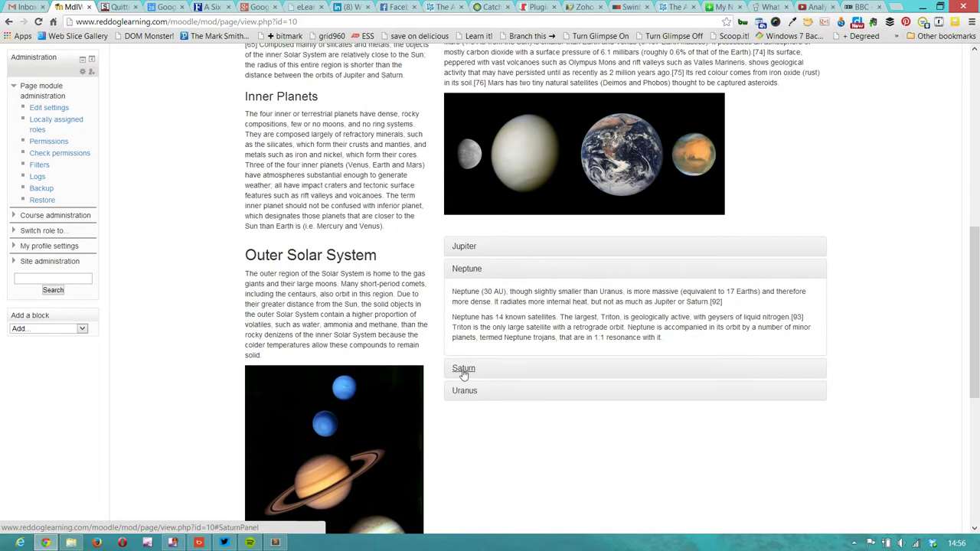
{"action": "left_click", "coordinate": [464, 372]}
{"action": "left_click", "coordinate": [469, 412]}
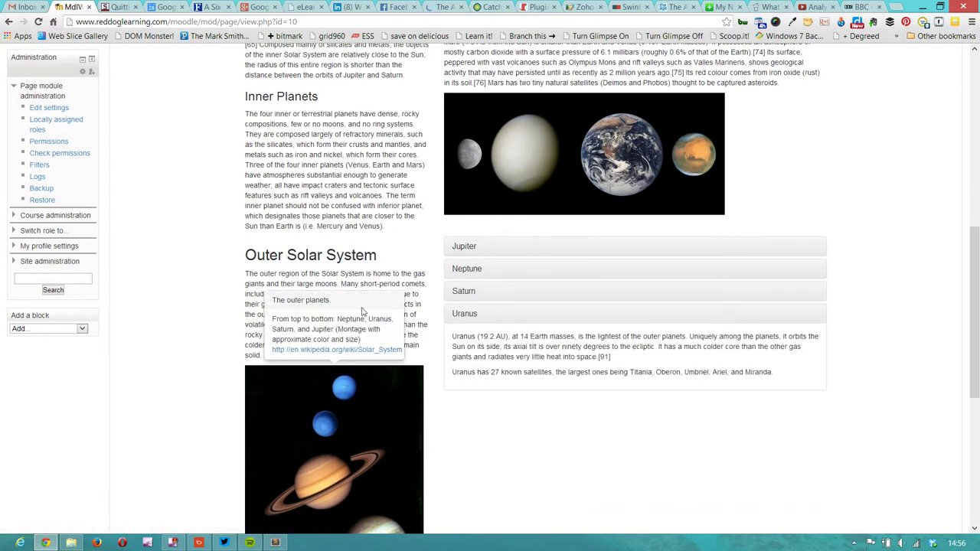
Launch the modal view of the solar system to check how its image fits the dialog width, and close it.
{"action": "scroll", "coordinate": [520, 464], "scroll_direction": "up", "scroll_amount": 3}
{"action": "scroll", "coordinate": [521, 465], "scroll_direction": "up", "scroll_amount": 5}
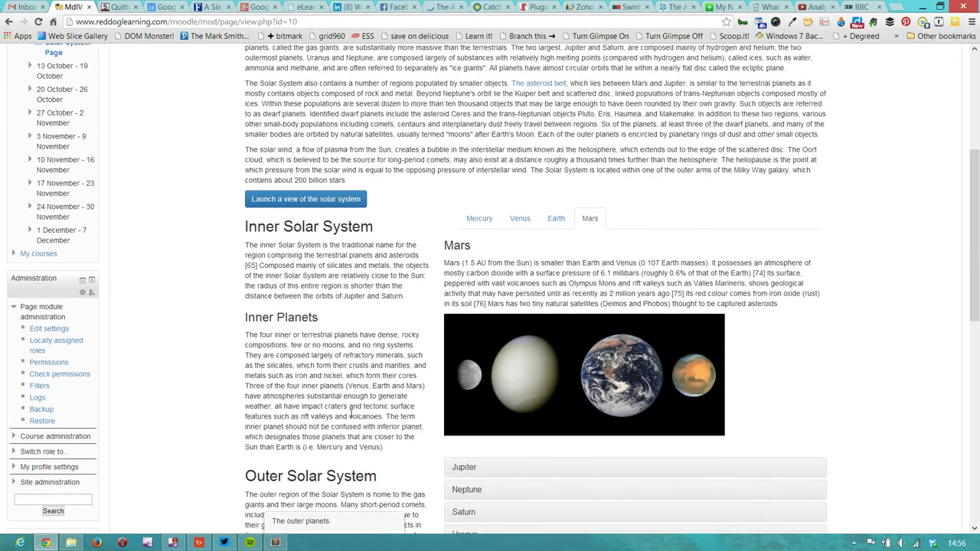
{"action": "scroll", "coordinate": [351, 417], "scroll_direction": "down", "scroll_amount": 2}
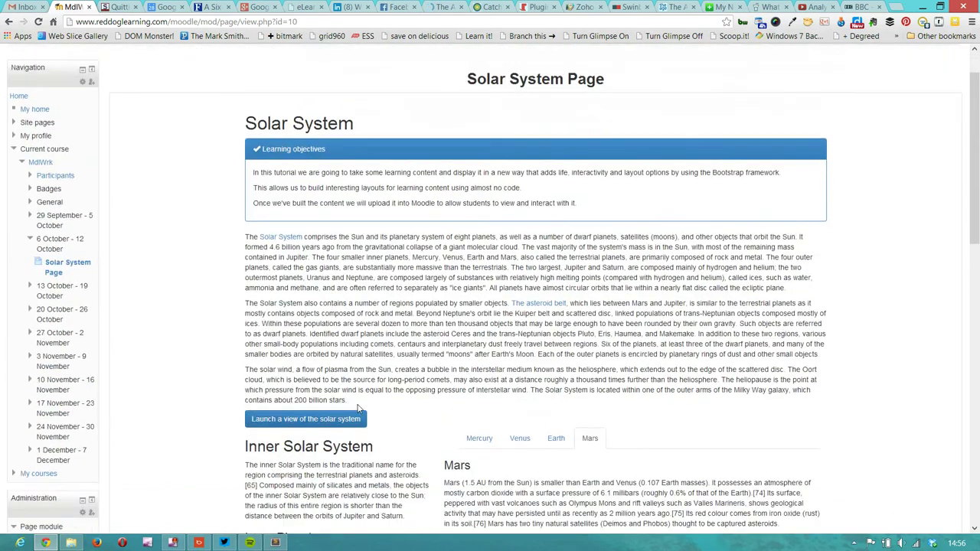
{"action": "scroll", "coordinate": [426, 483], "scroll_direction": "down", "scroll_amount": 1}
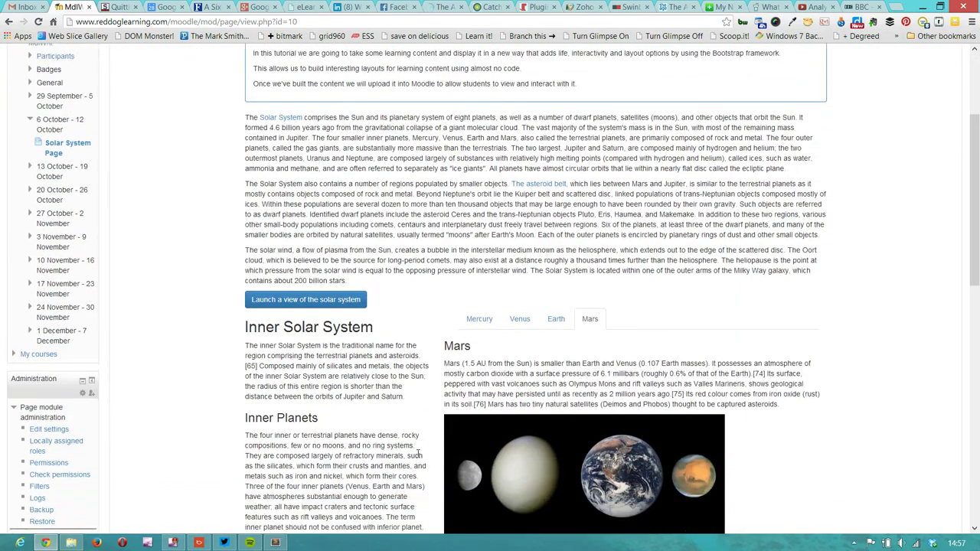
{"action": "left_click", "coordinate": [364, 268]}
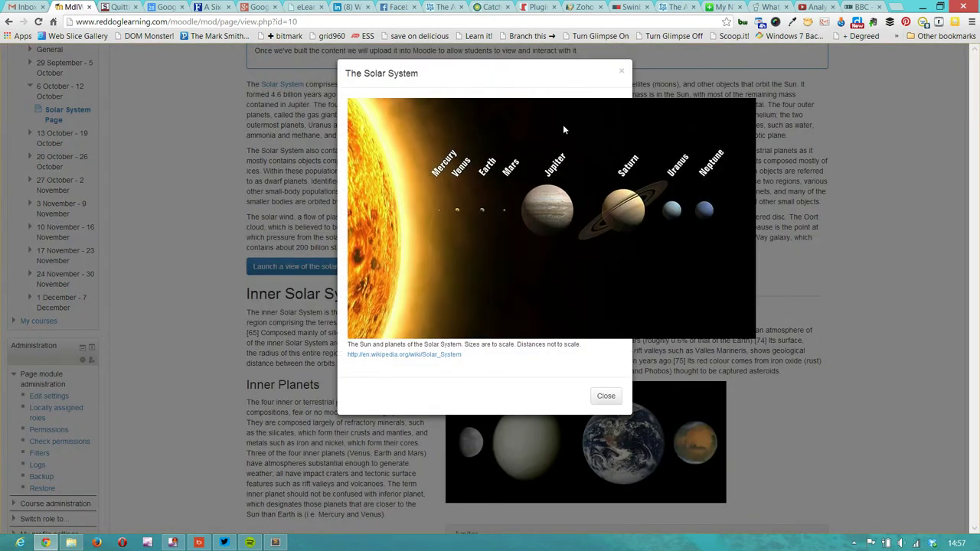
{"action": "left_click", "coordinate": [623, 72]}
{"action": "scroll", "coordinate": [203, 394], "scroll_direction": "up", "scroll_amount": 3}
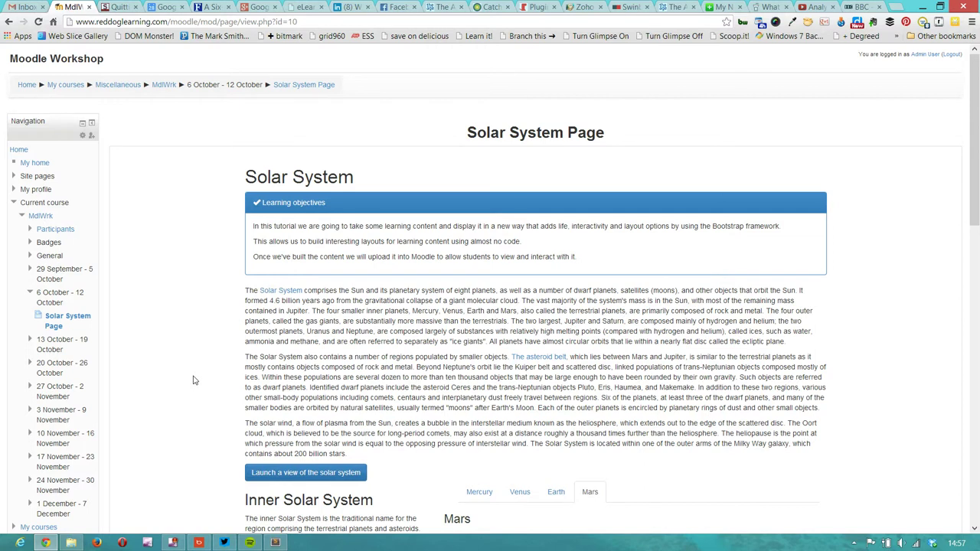
Return to the course, edit the Solar System Page resource and open the HTML source of its page content.
{"action": "scroll", "coordinate": [192, 375], "scroll_direction": "down", "scroll_amount": 1}
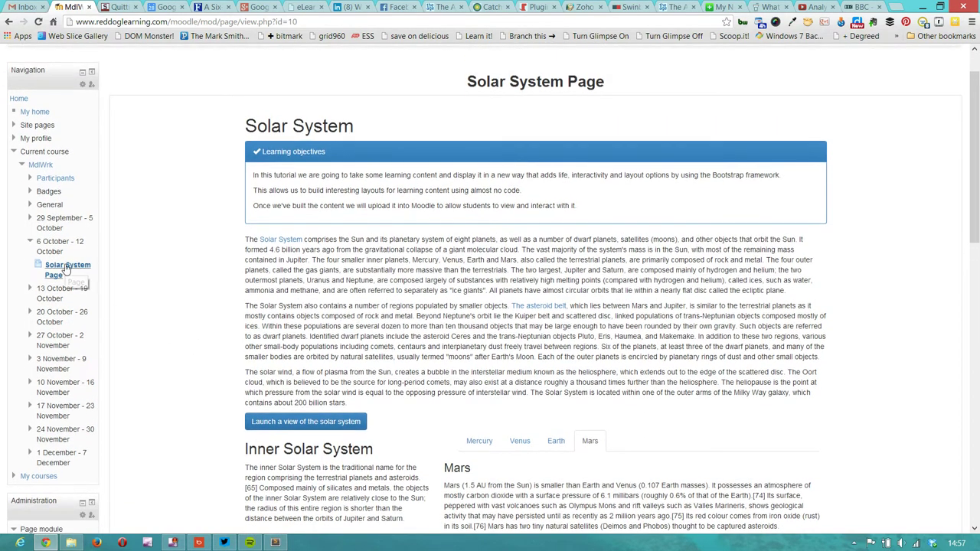
{"action": "left_click", "coordinate": [66, 266]}
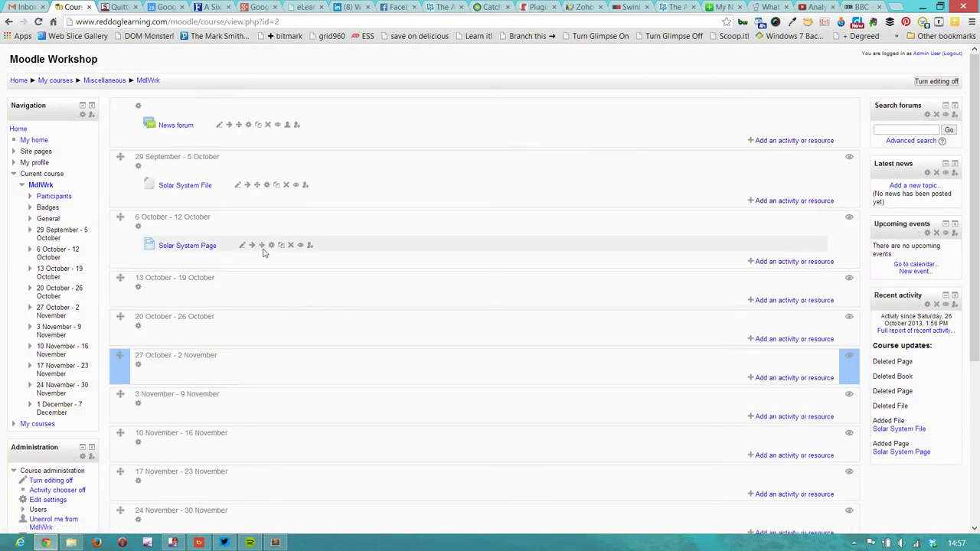
{"action": "left_click", "coordinate": [274, 246]}
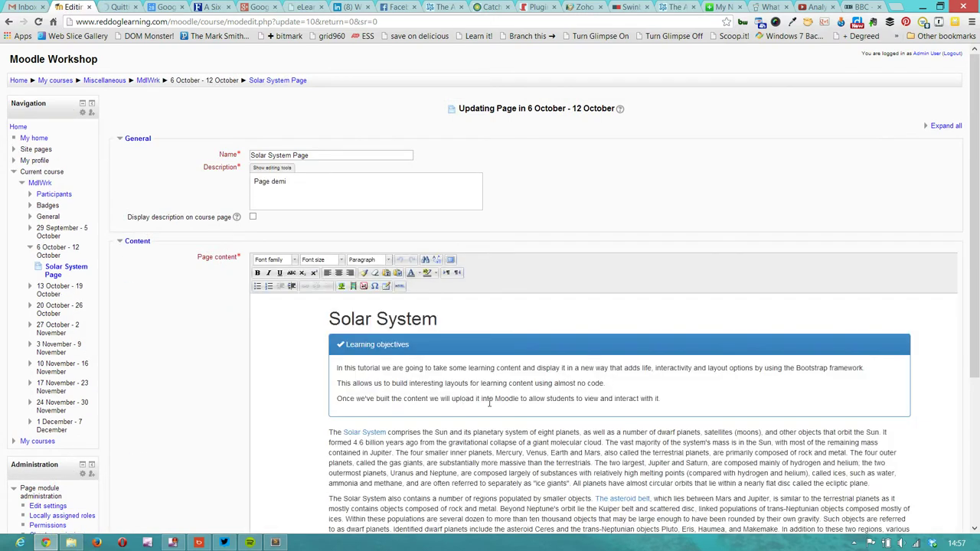
{"action": "left_click", "coordinate": [399, 286]}
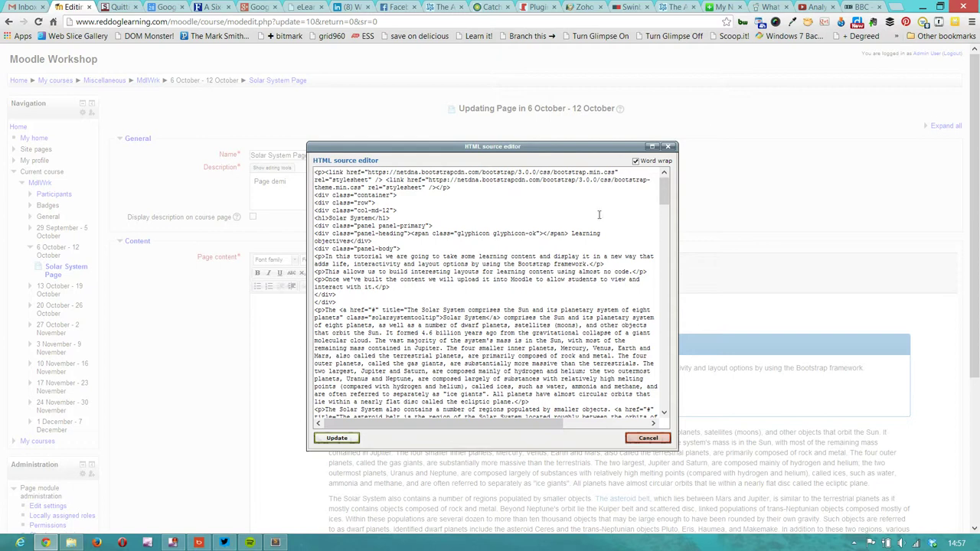
Switch to Sublime Text and copy the "width:860px;" declaration from the #myModal .modal-dialog rule in styles.css.
{"action": "left_click", "coordinate": [277, 543]}
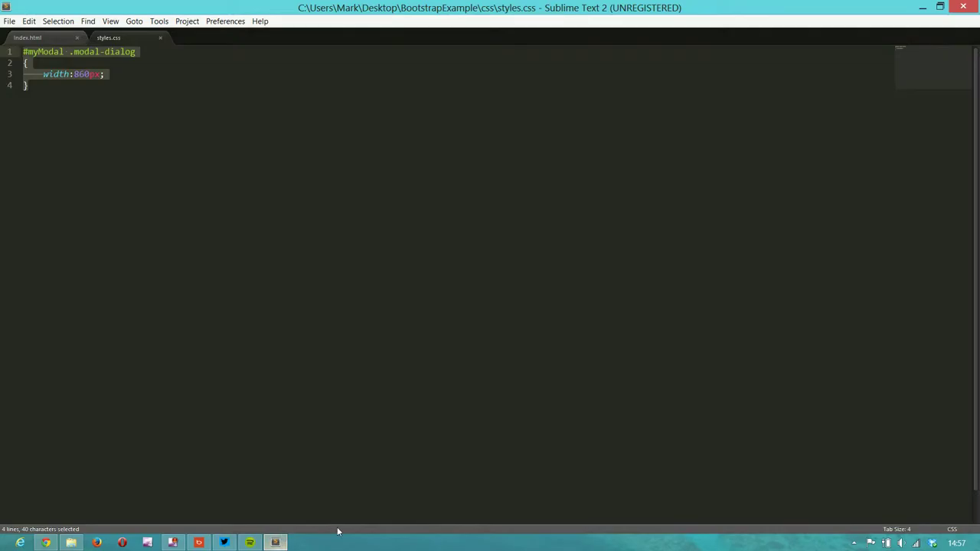
{"action": "left_click", "coordinate": [56, 73]}
{"action": "left_click_drag", "start_coordinate": [45, 74], "coordinate": [107, 76]}
{"action": "key", "text": "ctrl+c"}
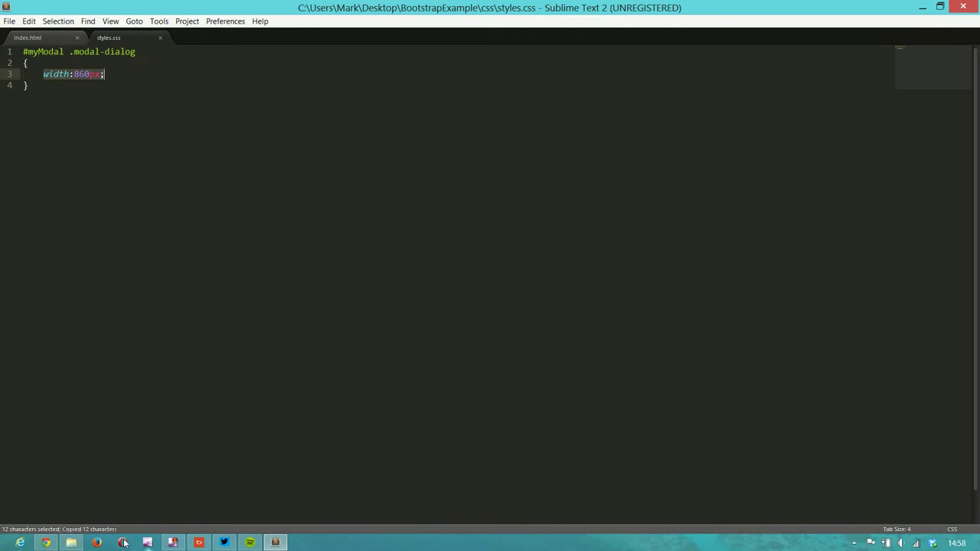
Back in Chrome, add an inline style with "width:860px;" to the modal-dialog div in the HTML source, and save the page, returning to the course.
{"action": "left_click", "coordinate": [46, 542]}
{"action": "scroll", "coordinate": [492, 359], "scroll_direction": "down", "scroll_amount": 15}
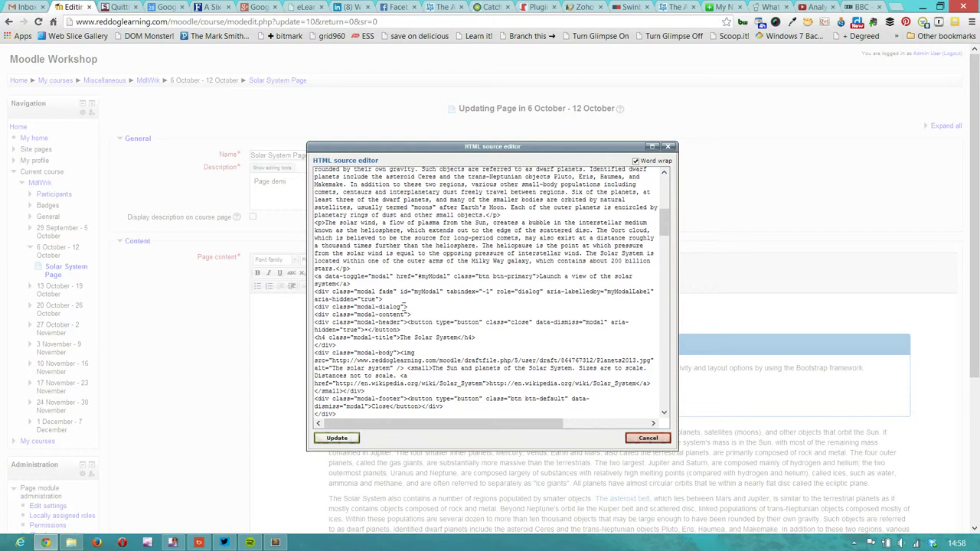
{"action": "type", "text": "style=\"\""}
{"action": "key", "text": "ctrl+v"}
{"action": "left_click", "coordinate": [345, 440]}
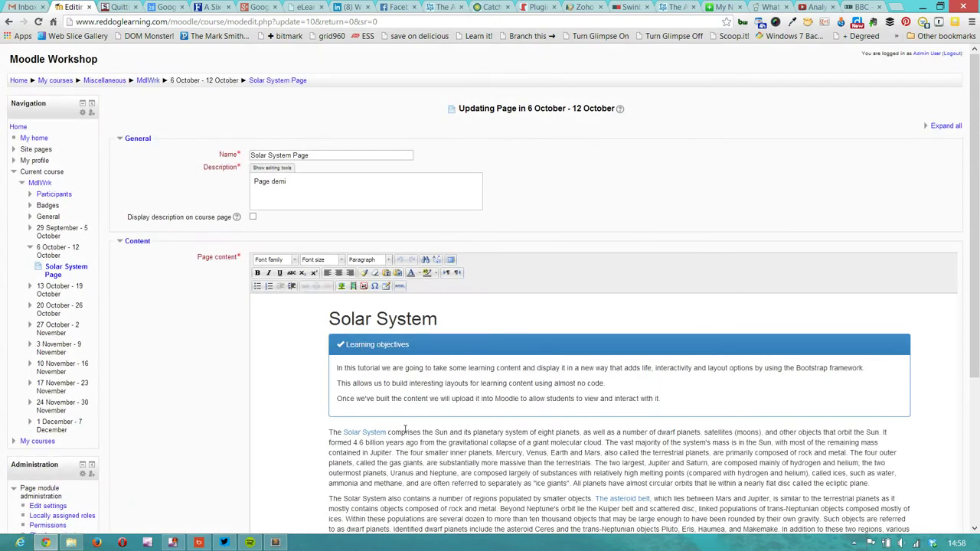
{"action": "scroll", "coordinate": [405, 428], "scroll_direction": "down", "scroll_amount": 10}
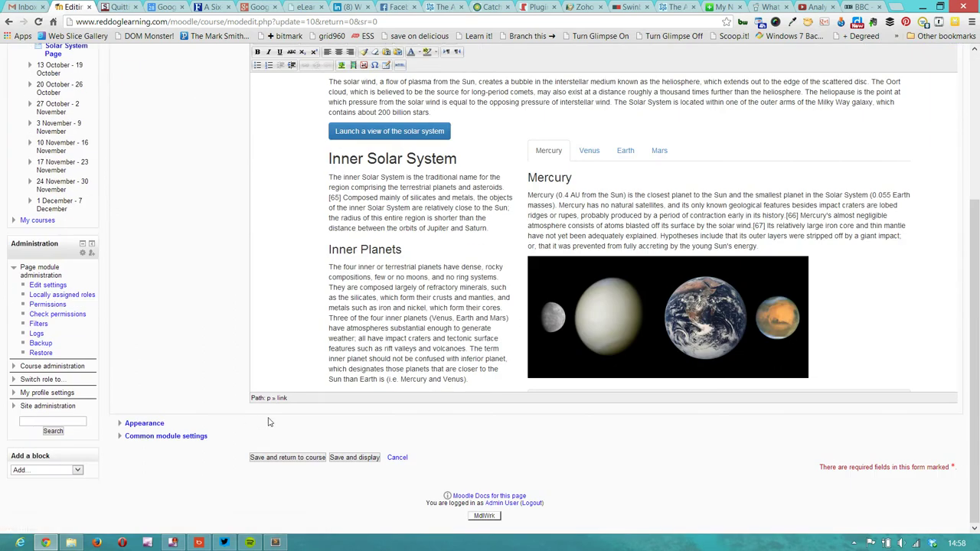
{"action": "left_click", "coordinate": [289, 458]}
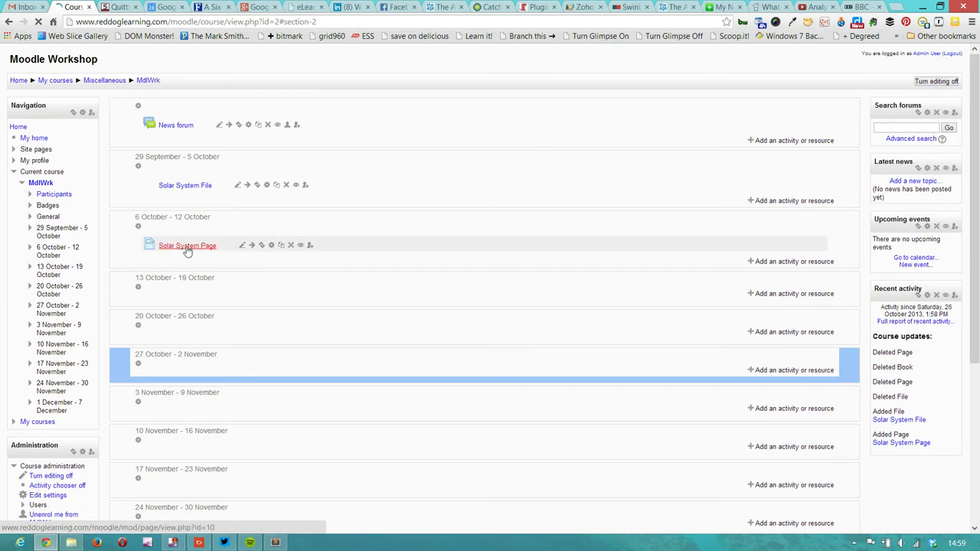
Open the Solar System Page from the course, launch the solar system modal to check its new width, and close it.
{"action": "scroll", "coordinate": [188, 252], "scroll_direction": "down", "scroll_amount": 3}
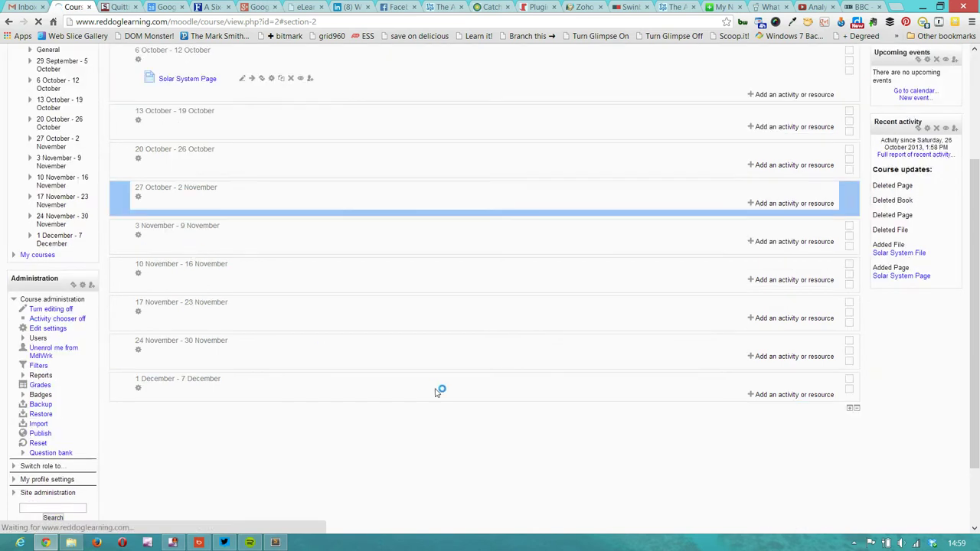
{"action": "scroll", "coordinate": [437, 391], "scroll_direction": "up", "scroll_amount": 3}
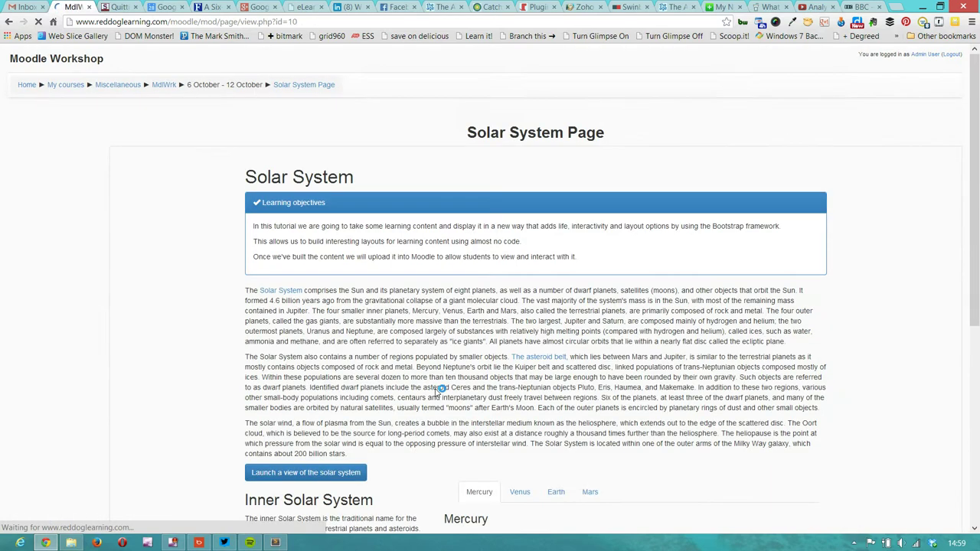
{"action": "scroll", "coordinate": [434, 388], "scroll_direction": "down", "scroll_amount": 3}
{"action": "left_click", "coordinate": [285, 355]}
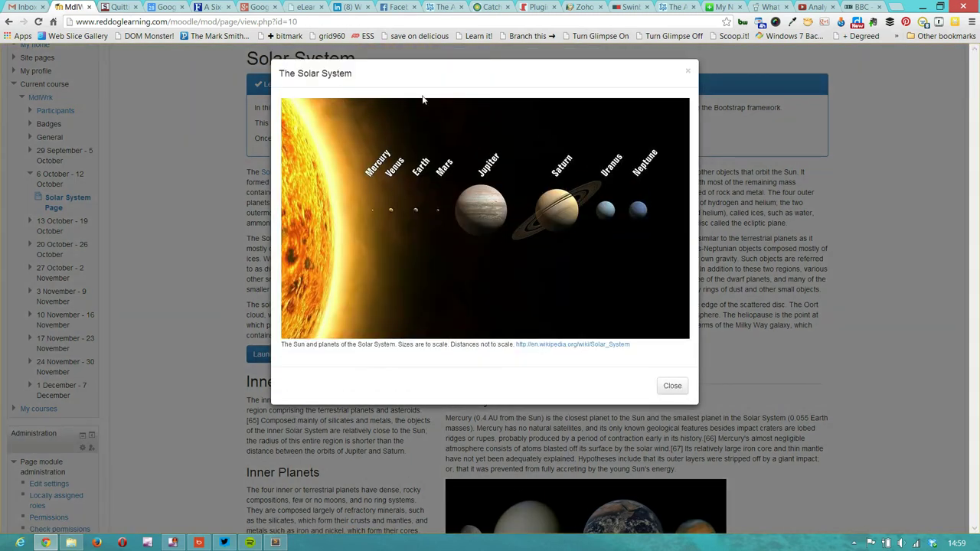
{"action": "left_click", "coordinate": [672, 388]}
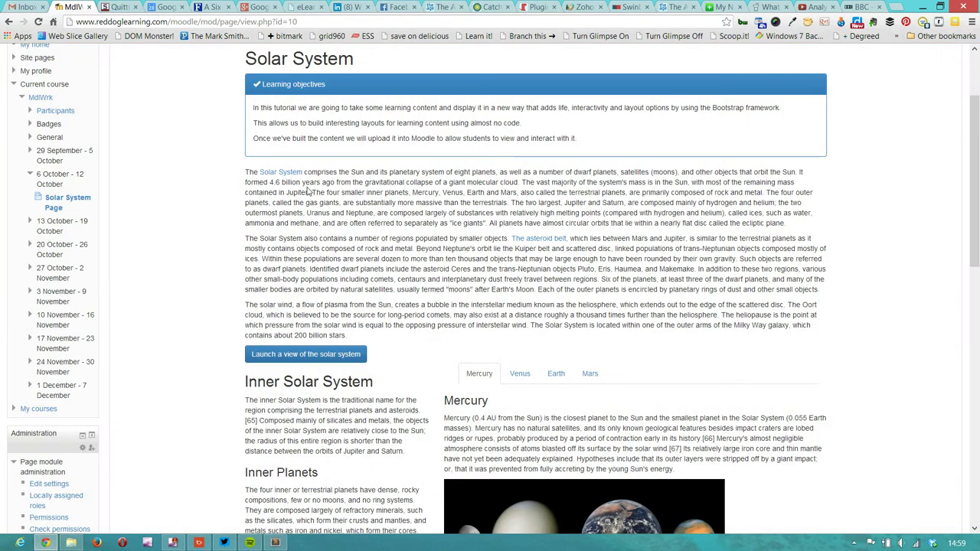
Review the saved page, examining the text links, the Inner Solar System tabs and the Outer Solar System section.
{"action": "mouse_move", "coordinate": [270, 174]}
{"action": "scroll", "coordinate": [391, 268], "scroll_direction": "down", "scroll_amount": 5}
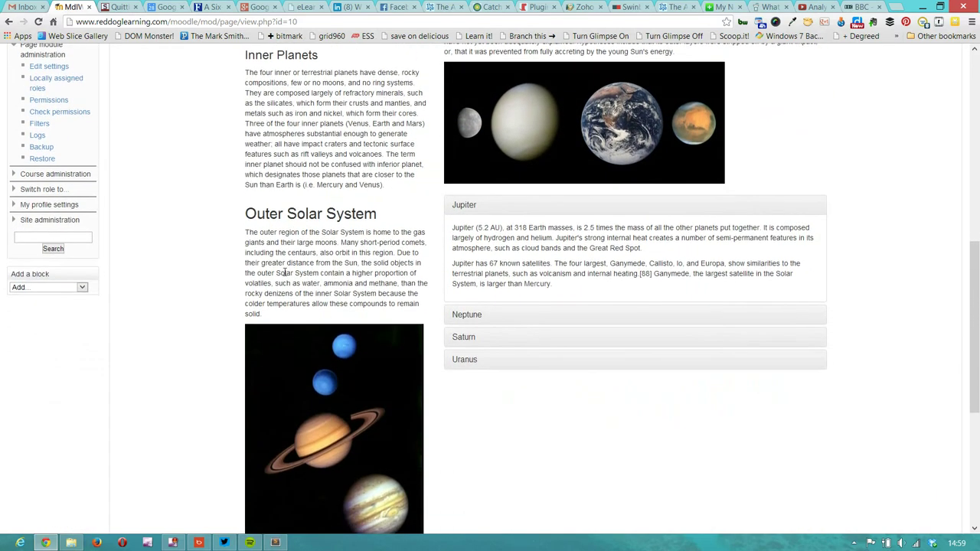
{"action": "scroll", "coordinate": [182, 278], "scroll_direction": "down", "scroll_amount": 4}
{"action": "scroll", "coordinate": [163, 286], "scroll_direction": "up", "scroll_amount": 15}
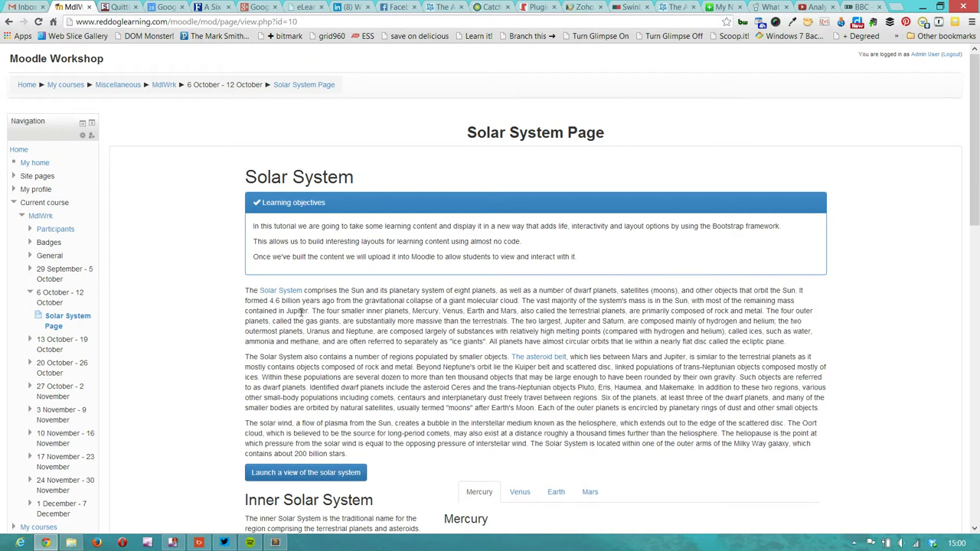
{"action": "scroll", "coordinate": [300, 311], "scroll_direction": "down", "scroll_amount": 3}
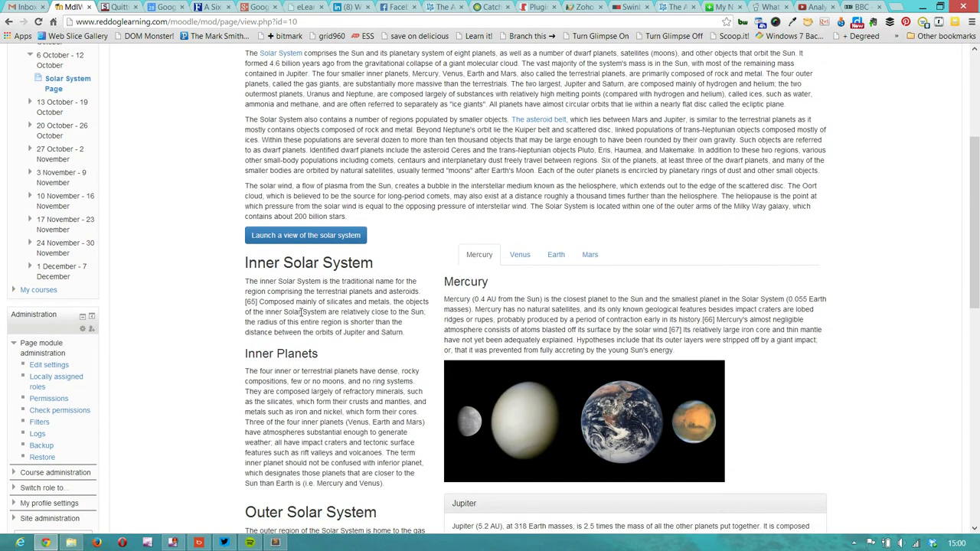
{"action": "scroll", "coordinate": [301, 312], "scroll_direction": "up", "scroll_amount": 2}
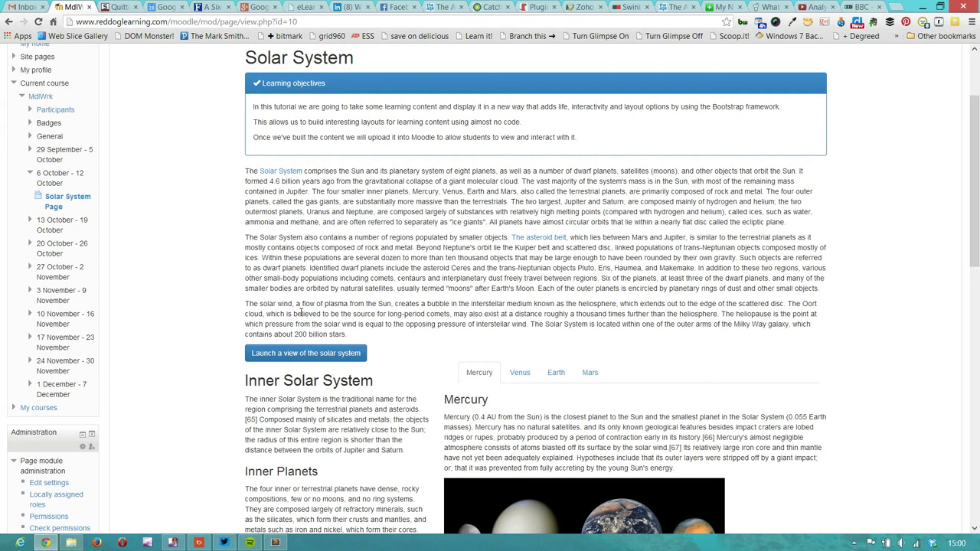
{"action": "scroll", "coordinate": [301, 312], "scroll_direction": "up", "scroll_amount": 1}
{"action": "scroll", "coordinate": [301, 316], "scroll_direction": "up", "scroll_amount": 1}
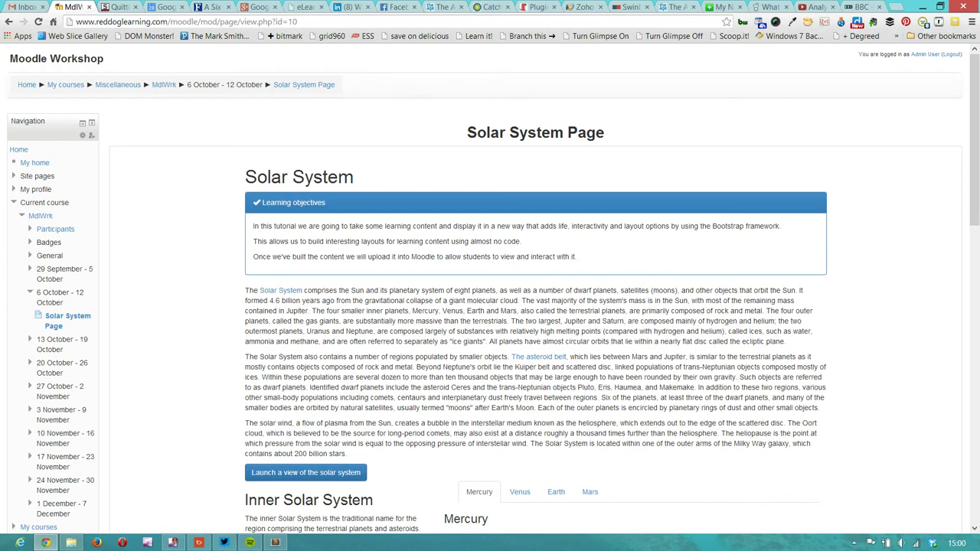
{"action": "left_click", "coordinate": [11, 540]}
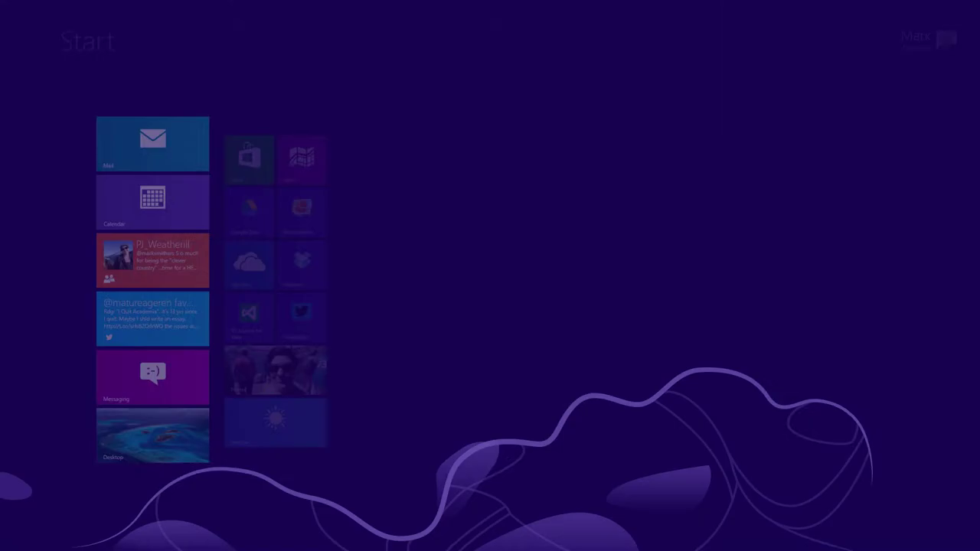
{"action": "left_click", "coordinate": [11, 540]}
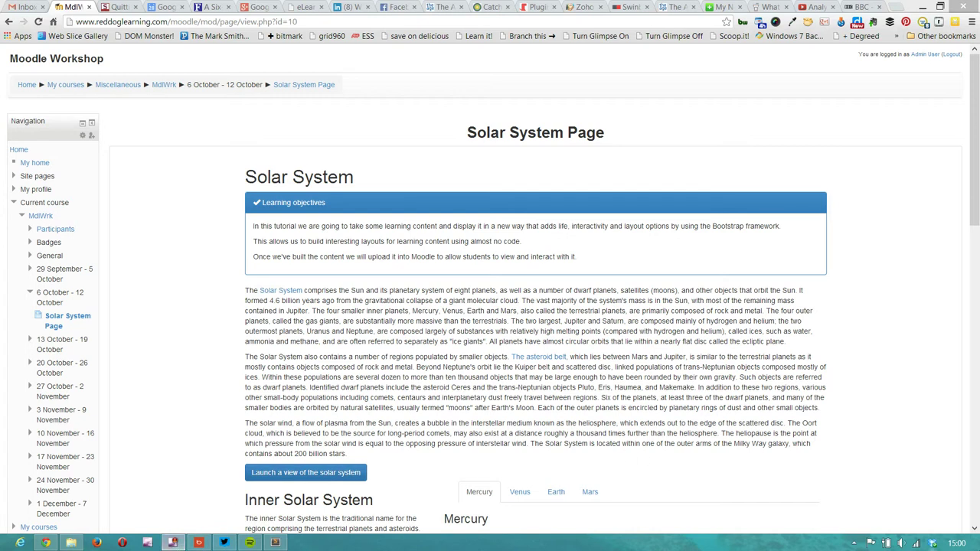
Minimize the browser and Sublime Text windows, and close the css folder window to clear the desktop.
{"action": "left_click", "coordinate": [922, 7]}
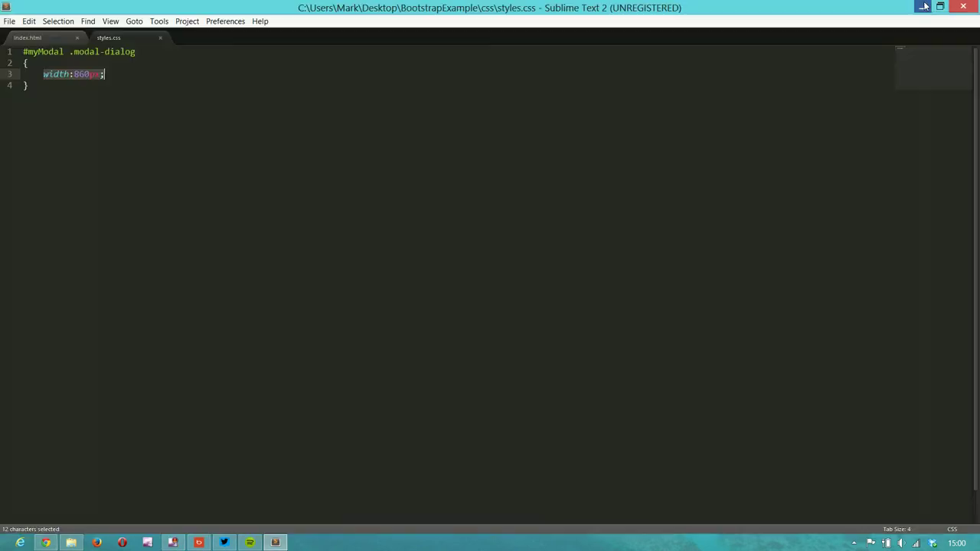
{"action": "left_click", "coordinate": [921, 7]}
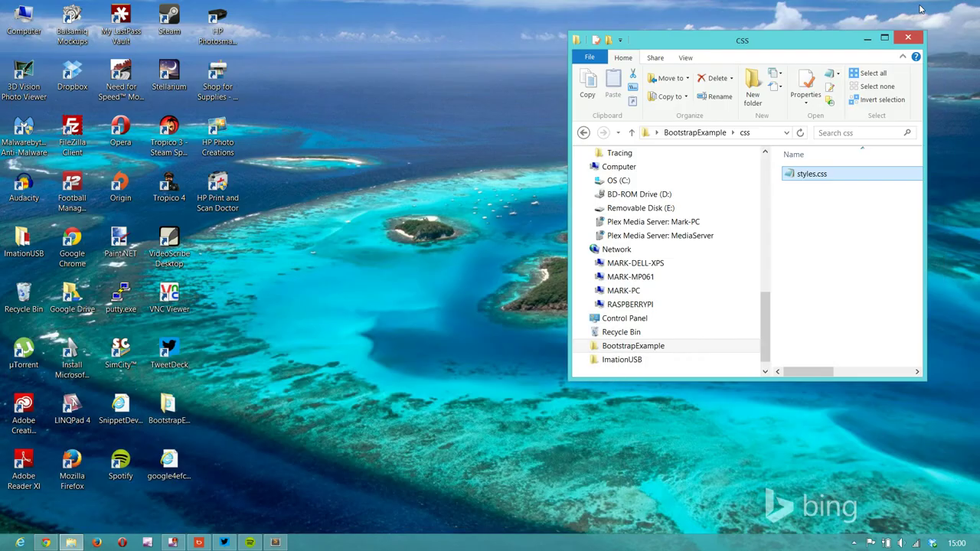
{"action": "left_click", "coordinate": [906, 42]}
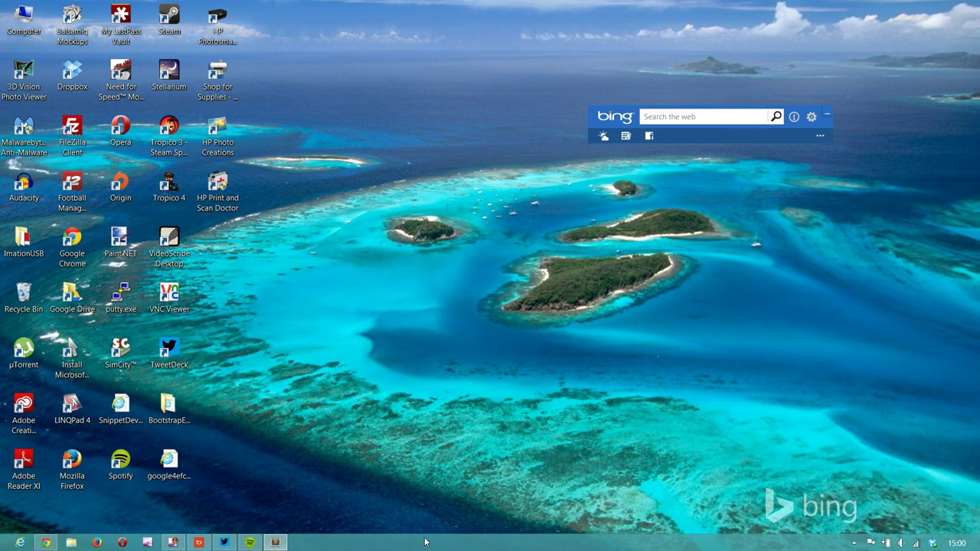
{"action": "mouse_move", "coordinate": [979, 550]}
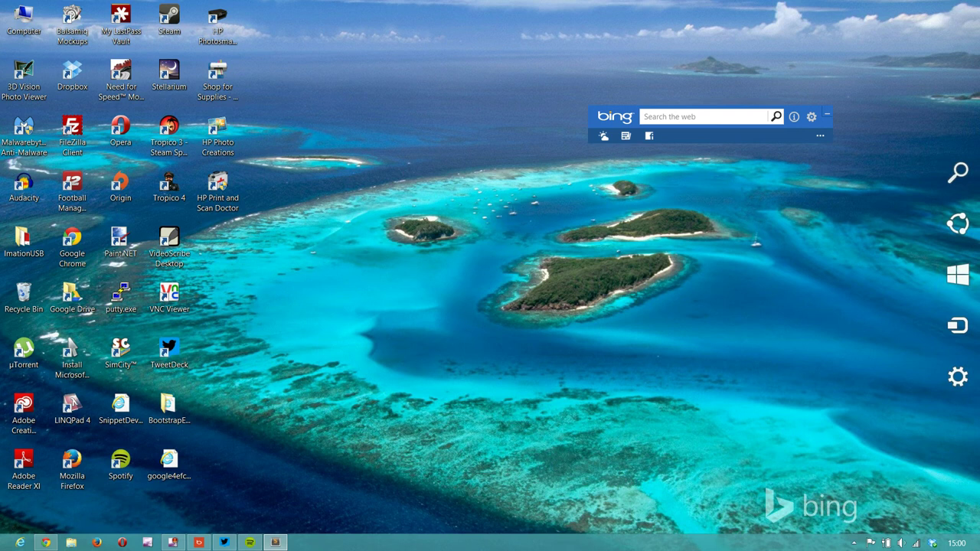